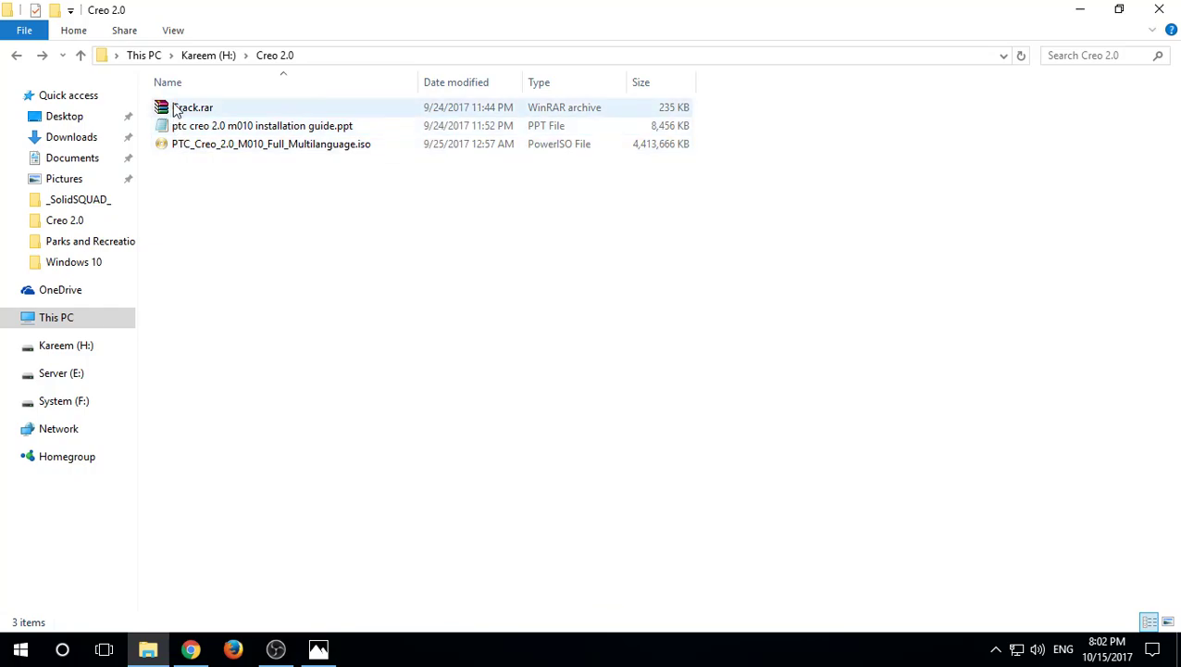
Mount PTC_Creo_2.0_M010_Full_Multilanguage.iso by opening it with Windows Explorer.
{"action": "left_click", "coordinate": [178, 109]}
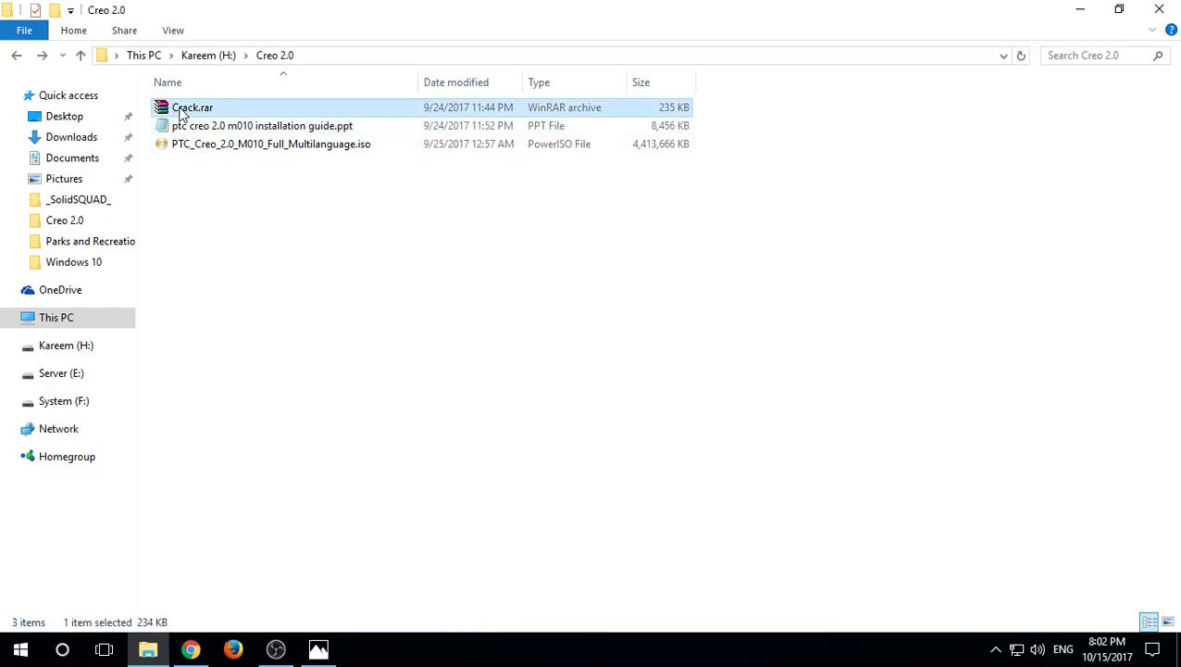
{"action": "left_click", "coordinate": [189, 130]}
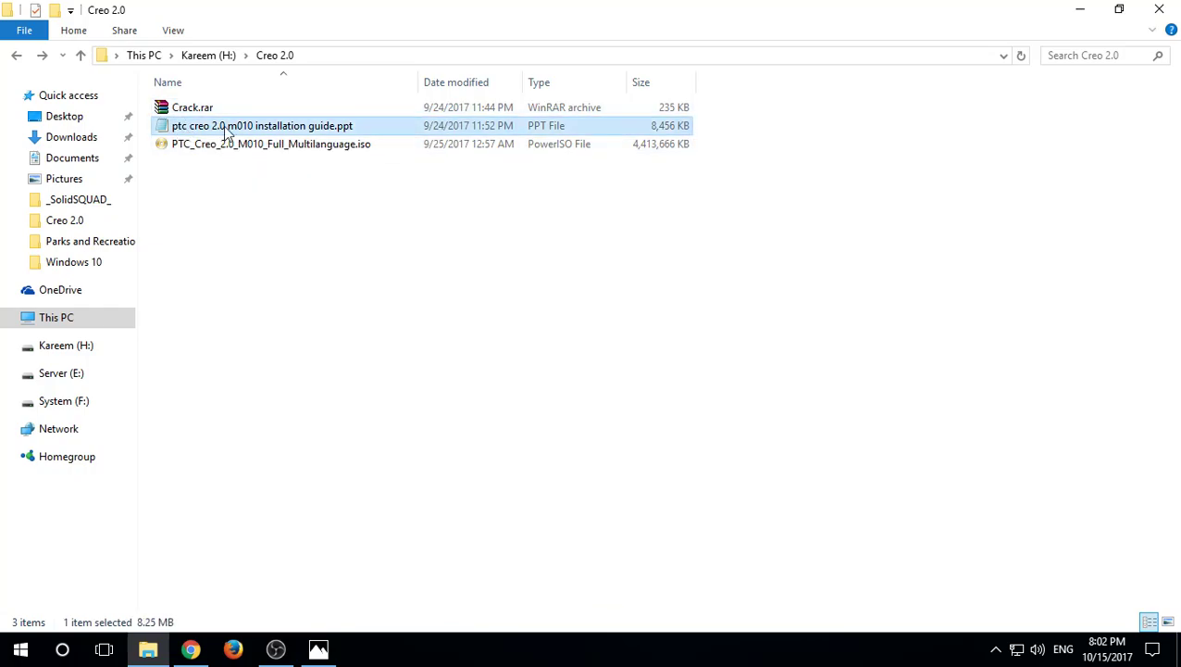
{"action": "left_click", "coordinate": [333, 148]}
{"action": "left_click", "coordinate": [321, 211]}
{"action": "right_click", "coordinate": [274, 148]}
{"action": "mouse_move", "coordinate": [315, 193]}
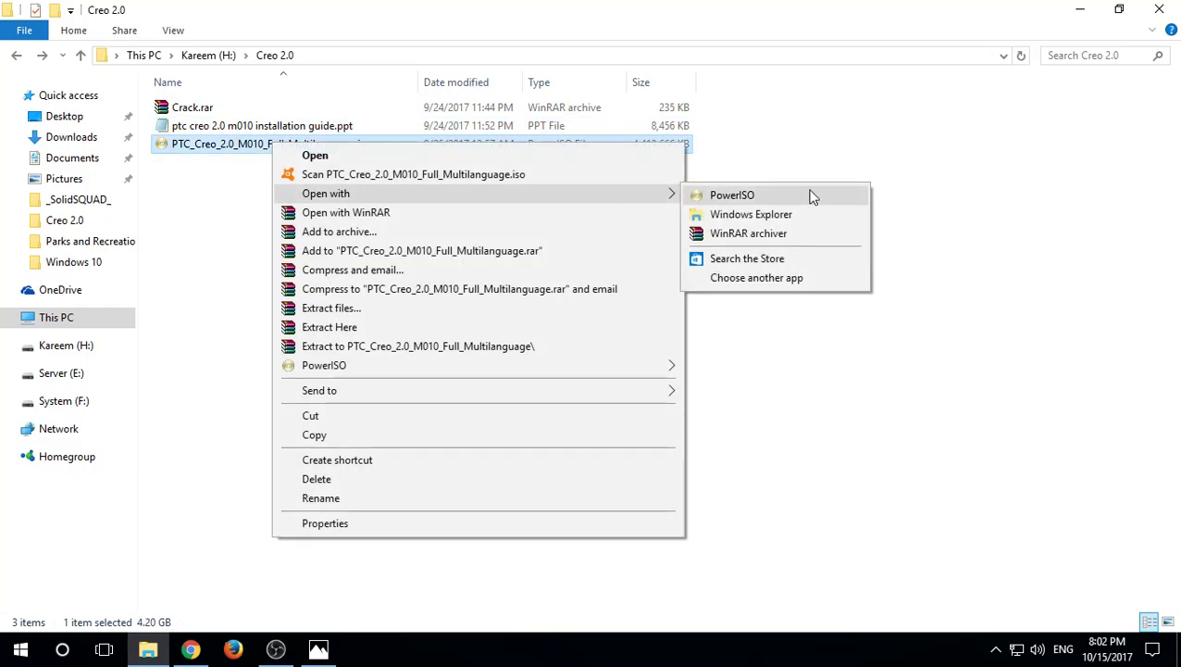
{"action": "left_click", "coordinate": [804, 216]}
Rearrange the mounted drive's window so it is snapped to half of the screen beside the desktop.
{"action": "left_click_drag", "start_coordinate": [241, 309], "coordinate": [191, 94]}
{"action": "double_click", "coordinate": [212, 8]}
{"action": "left_click_drag", "start_coordinate": [448, 57], "coordinate": [566, 94]}
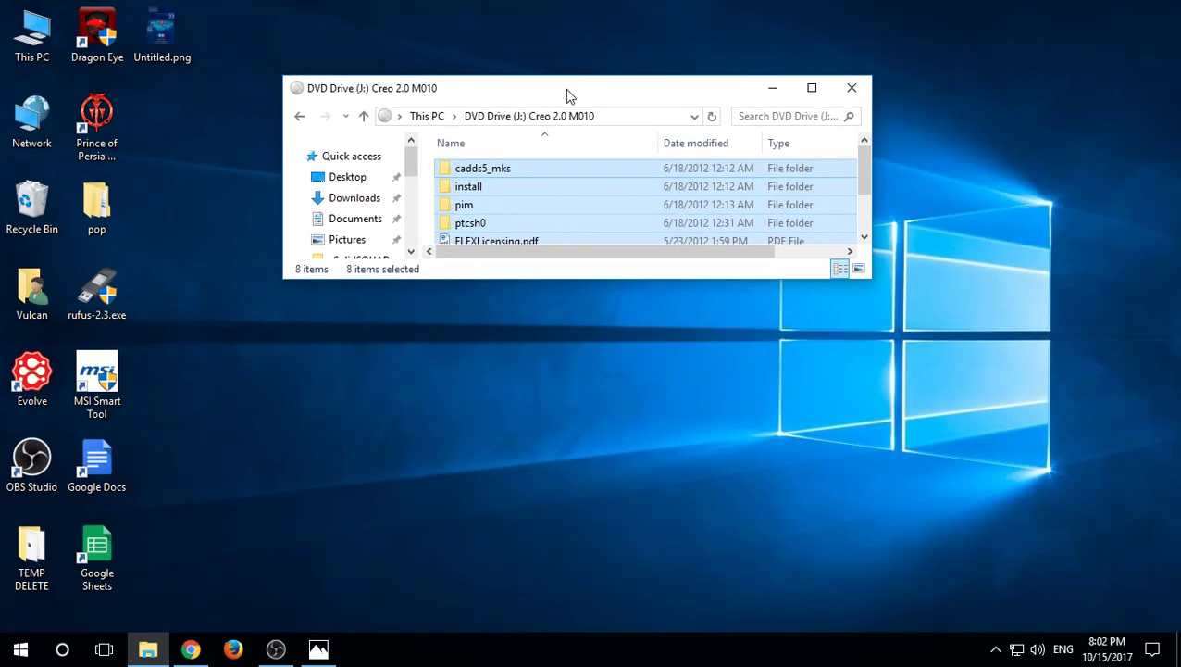
{"action": "double_click", "coordinate": [567, 95]}
{"action": "left_click", "coordinate": [206, 253]}
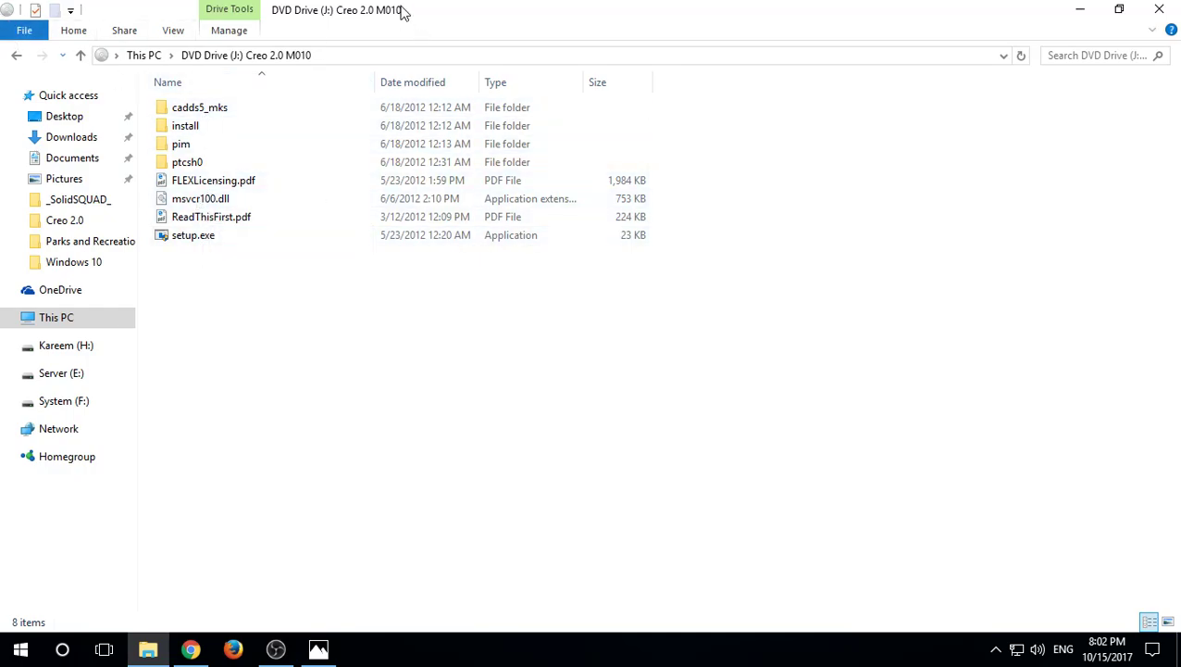
{"action": "left_click_drag", "start_coordinate": [403, 9], "coordinate": [1179, 176]}
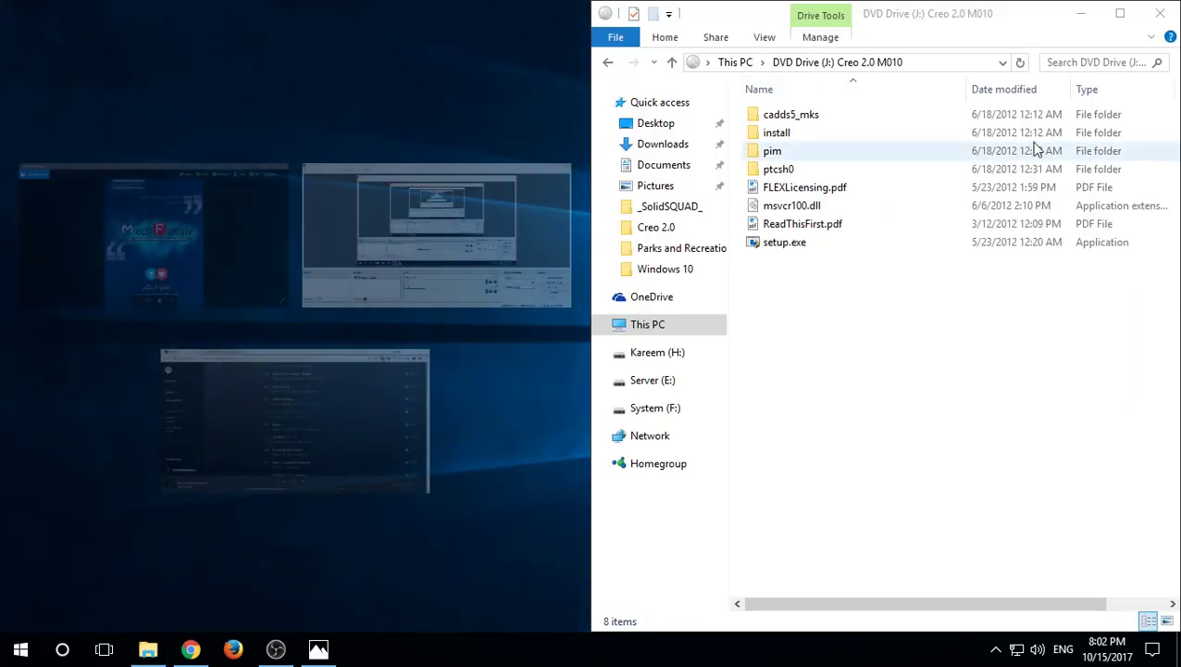
Return to the Creo 2.0 folder, extract the Crack folder from Crack.rar onto the desktop, and close the archive.
{"action": "left_click", "coordinate": [608, 63]}
{"action": "double_click", "coordinate": [796, 115]}
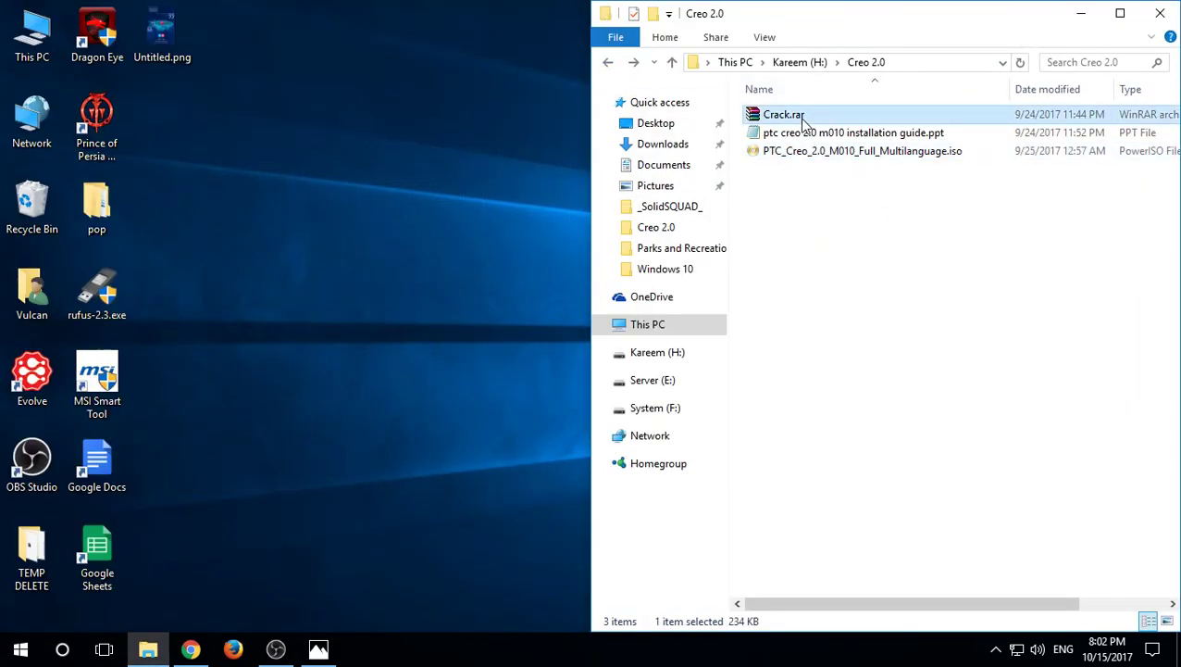
{"action": "left_click_drag", "start_coordinate": [607, 270], "coordinate": [472, 67]}
{"action": "key", "text": "Escape"}
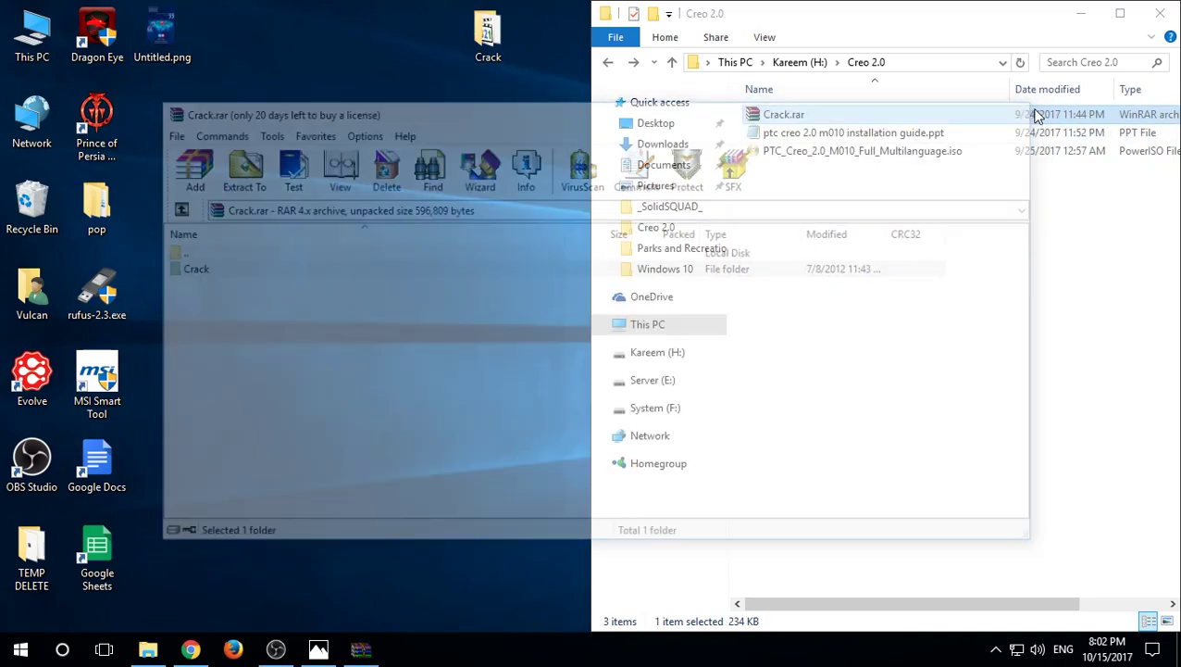
Open the mounted DVD Drive (J:) Creo 2.0 M010 from This PC.
{"action": "left_click", "coordinate": [729, 62]}
{"action": "left_click", "coordinate": [503, 35]}
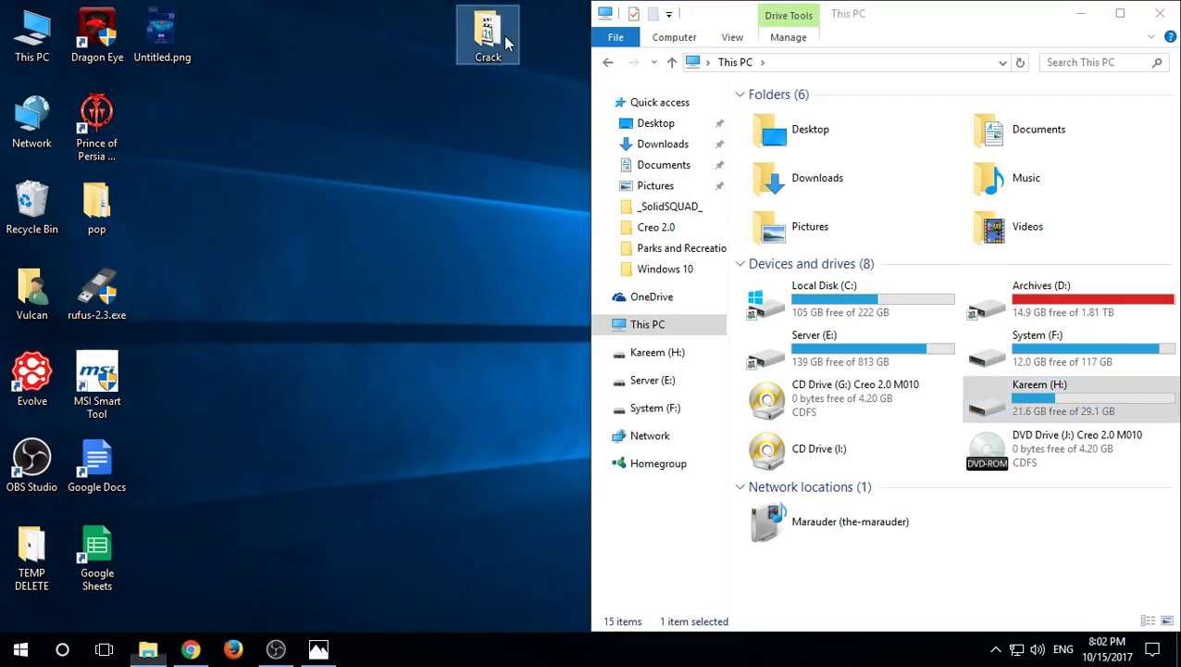
{"action": "left_click", "coordinate": [989, 467]}
{"action": "double_click", "coordinate": [989, 468]}
{"action": "left_click_drag", "start_coordinate": [488, 37], "coordinate": [856, 338]}
{"action": "left_click", "coordinate": [717, 222]}
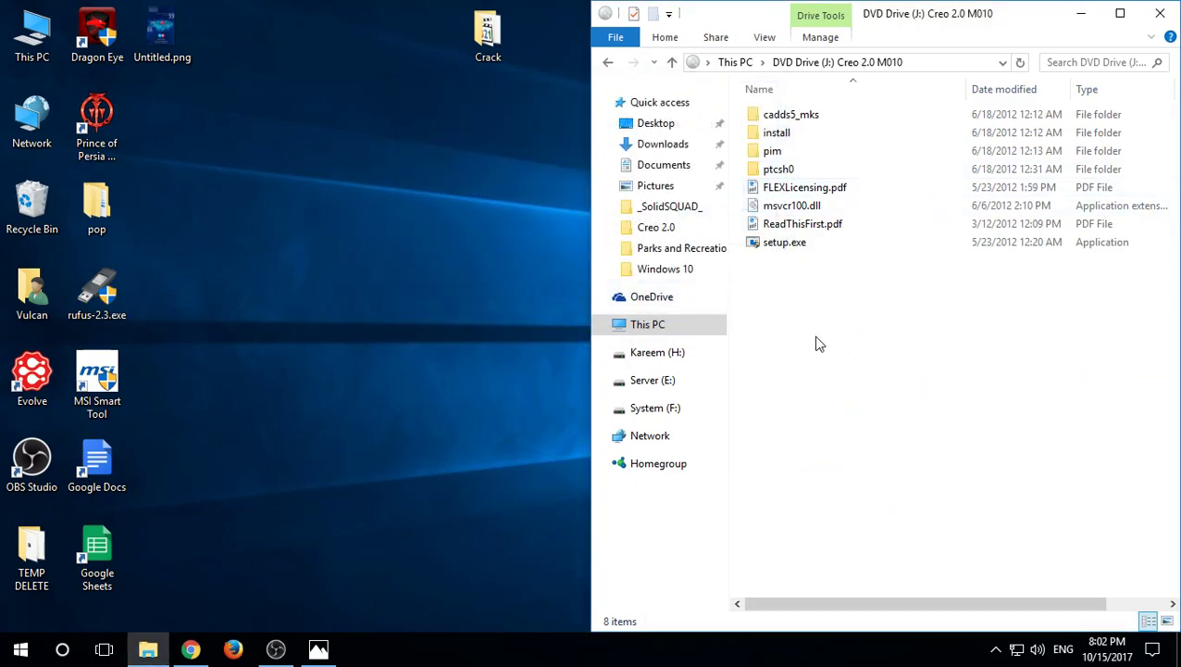
Reposition the Crack folder on the desktop and open it in a maximized window.
{"action": "left_click_drag", "start_coordinate": [488, 35], "coordinate": [405, 103]}
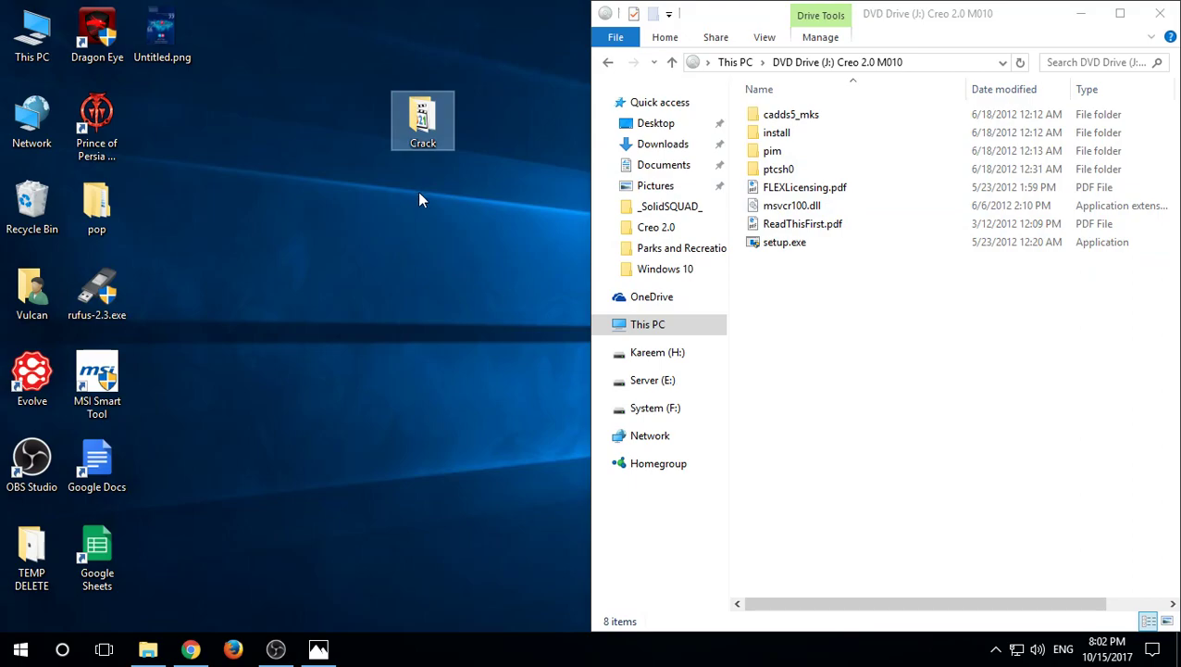
{"action": "double_click", "coordinate": [422, 135]}
{"action": "double_click", "coordinate": [663, 199]}
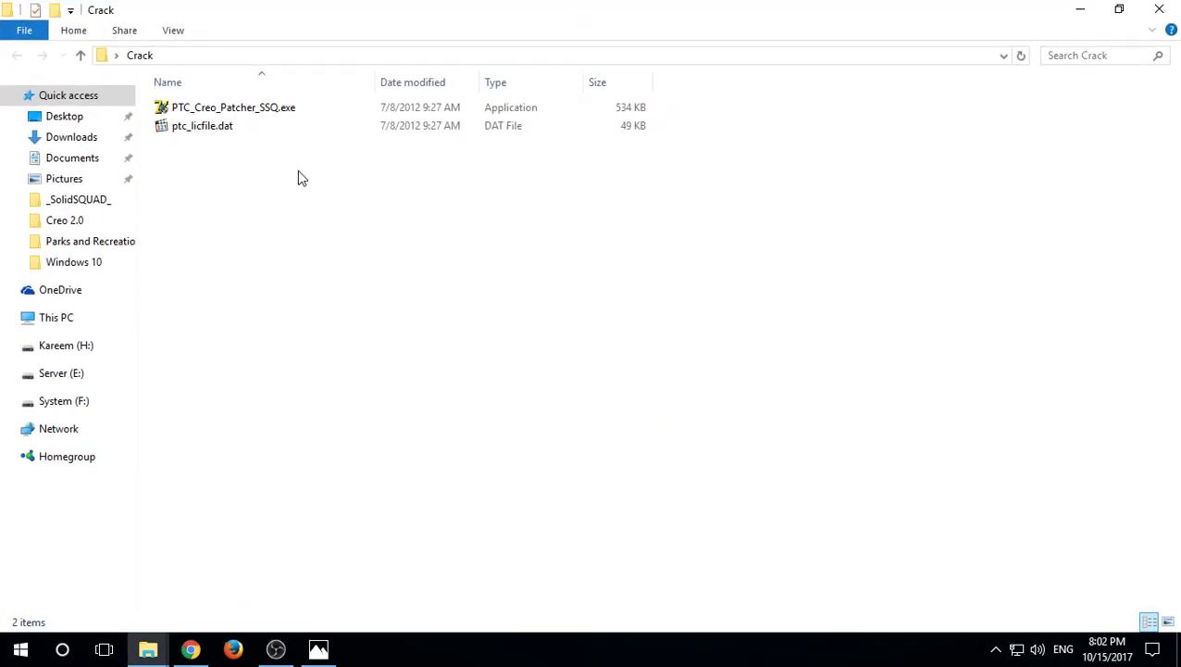
{"action": "left_click", "coordinate": [264, 111]}
{"action": "left_click", "coordinate": [278, 176]}
{"action": "left_click", "coordinate": [190, 111]}
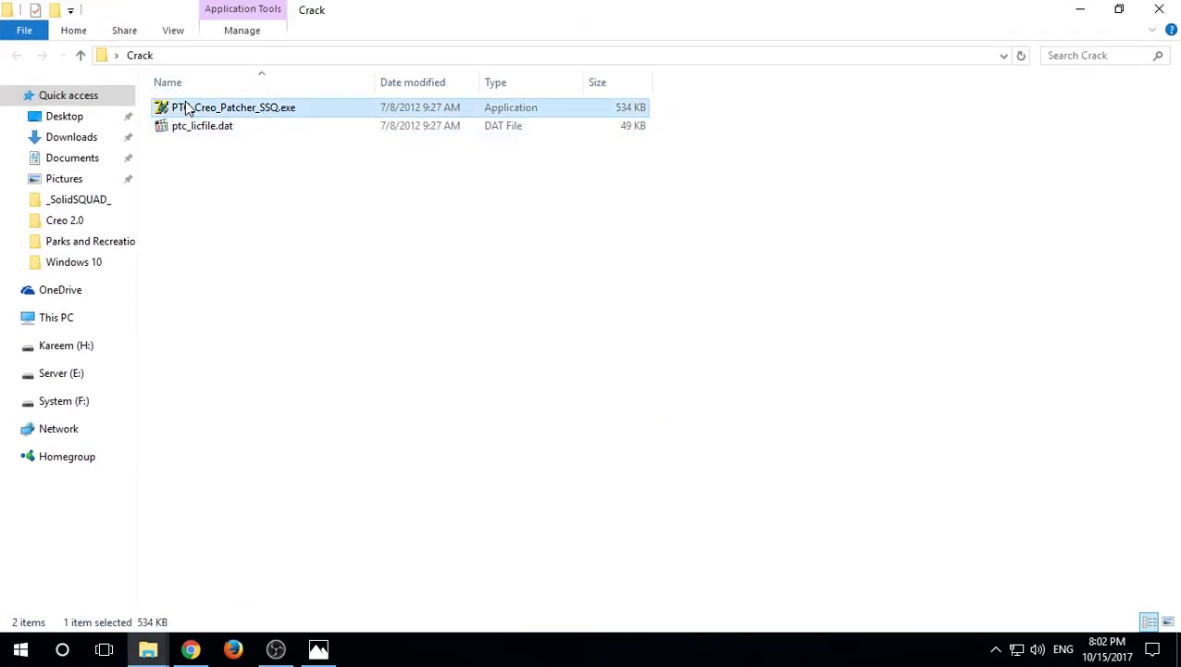
{"action": "left_click", "coordinate": [194, 135]}
{"action": "left_click", "coordinate": [200, 194]}
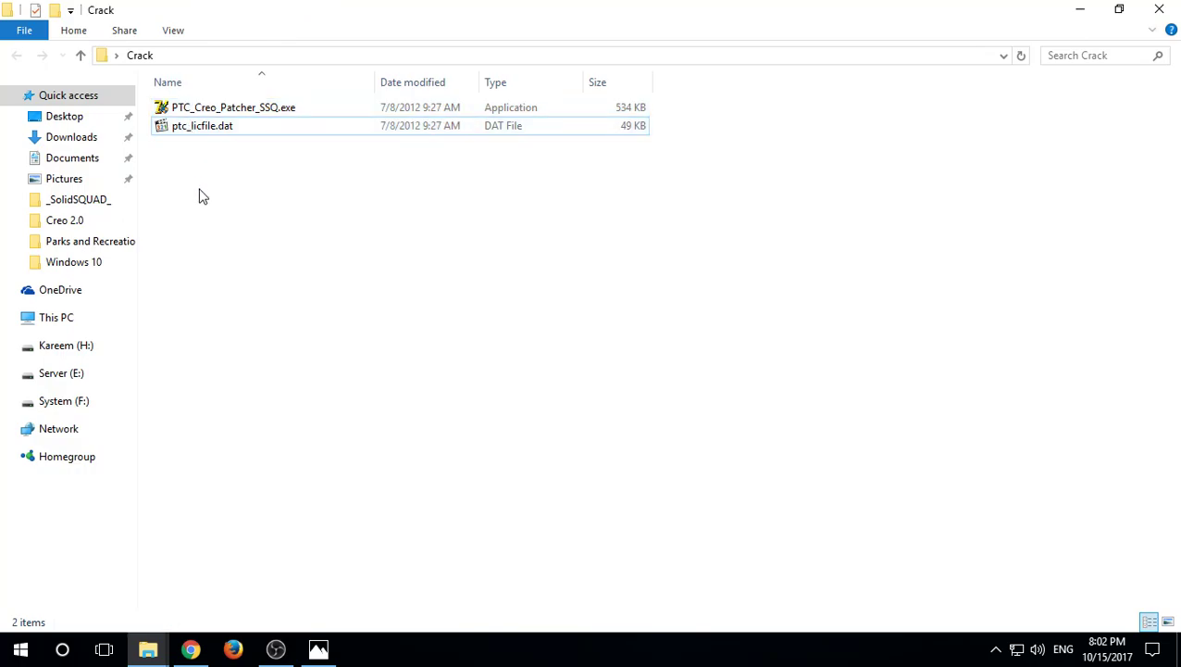
{"action": "left_click", "coordinate": [184, 112]}
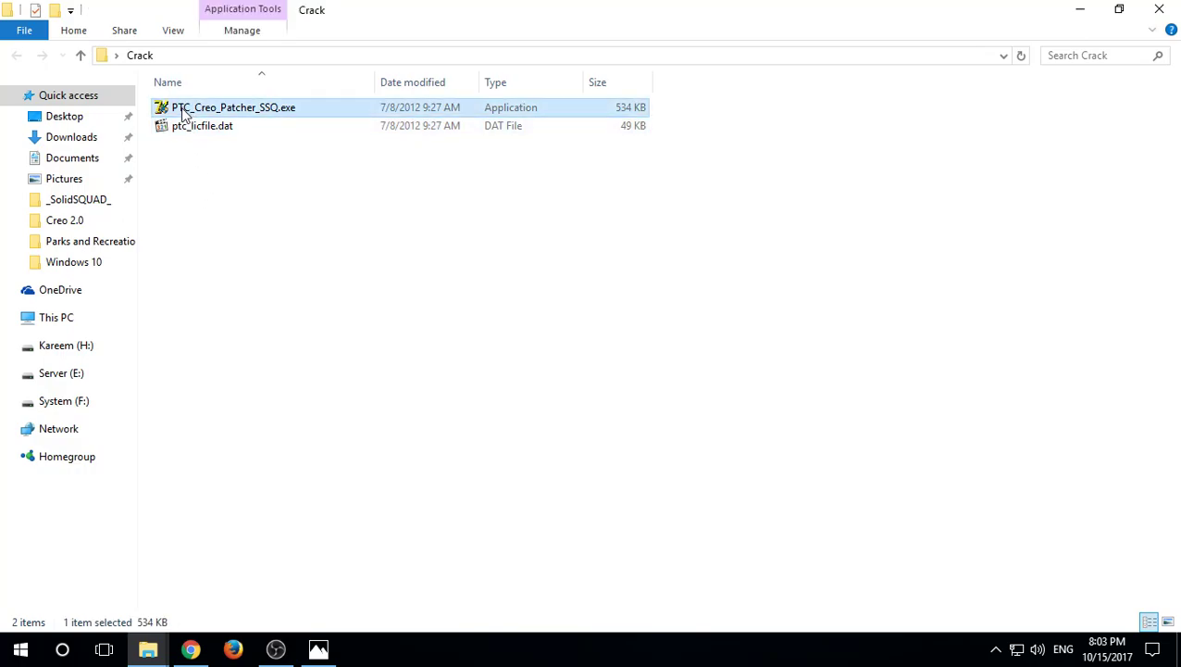
{"action": "left_click", "coordinate": [211, 250]}
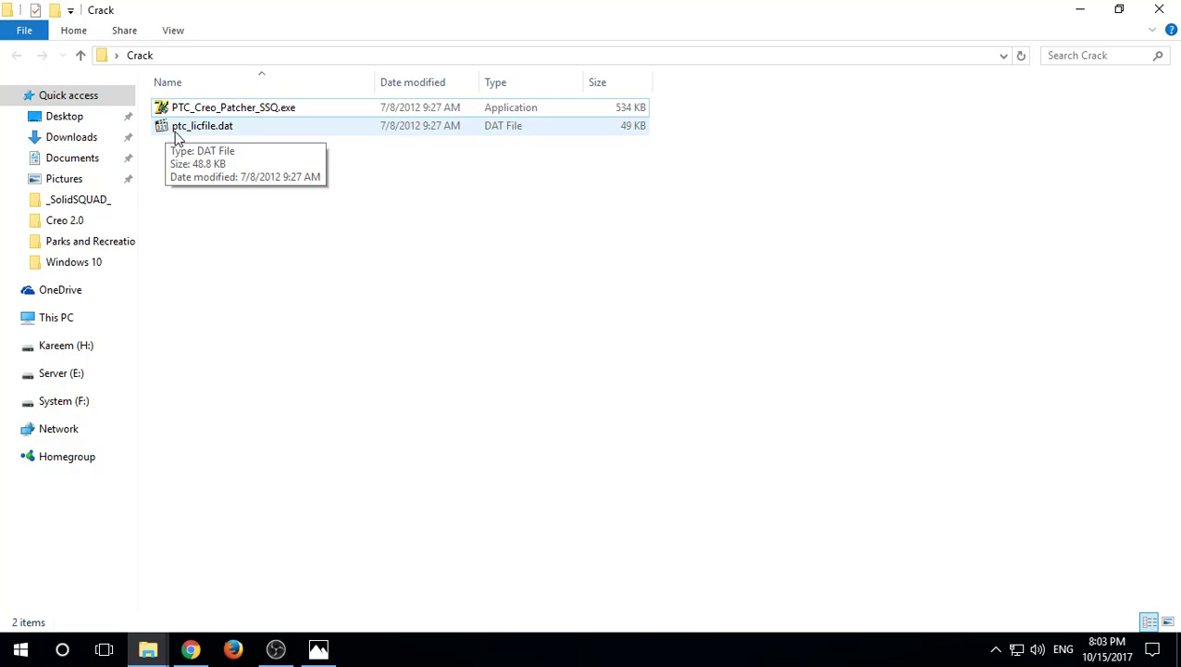
Open ptc_licfile.dat from the Crack folder in Notepad.
{"action": "right_click", "coordinate": [178, 136]}
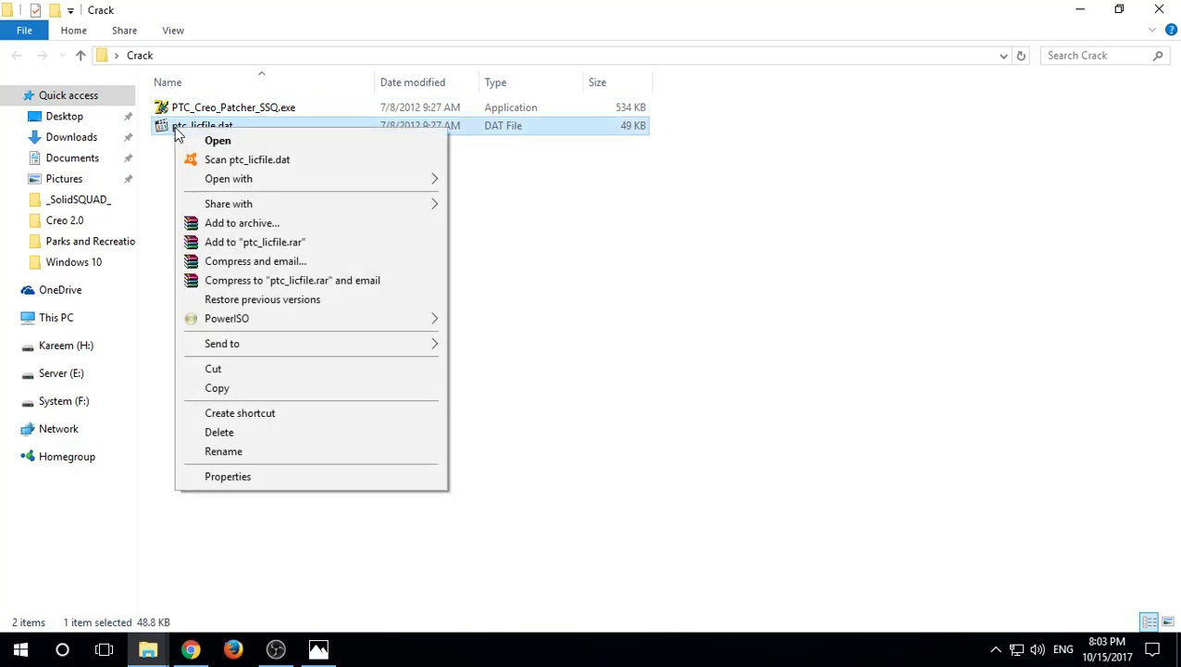
{"action": "mouse_move", "coordinate": [232, 179]}
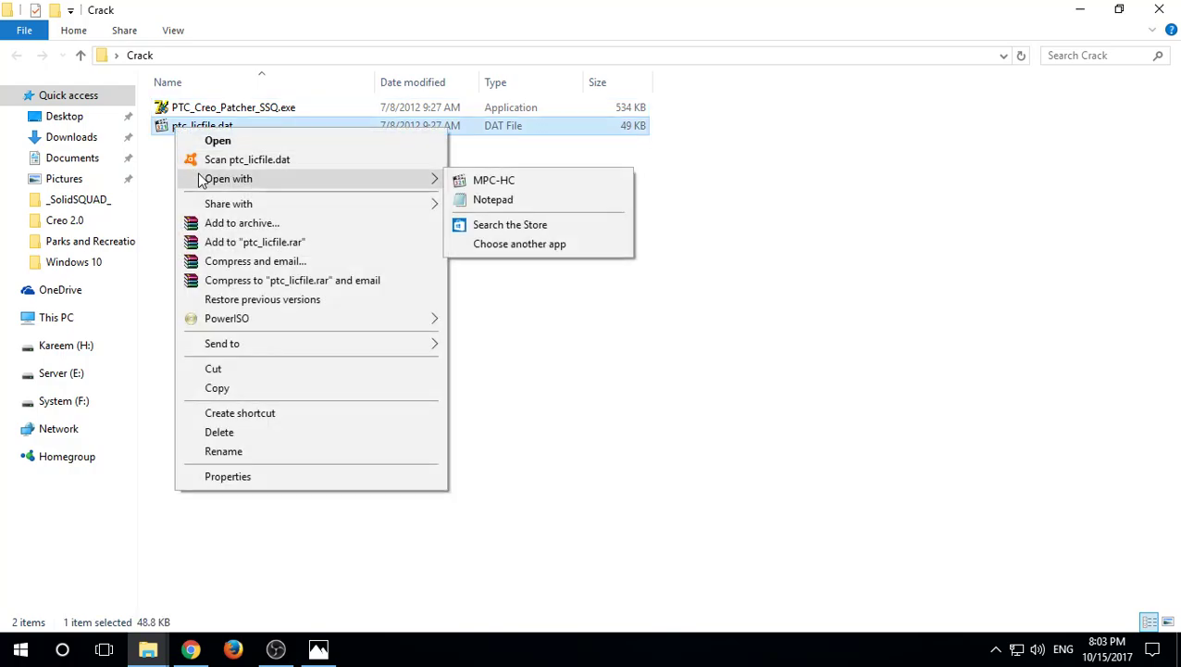
{"action": "left_click", "coordinate": [474, 200]}
{"action": "scroll", "coordinate": [485, 200], "scroll_direction": "down", "scroll_amount": 1}
{"action": "scroll", "coordinate": [485, 200], "scroll_direction": "up", "scroll_amount": 1}
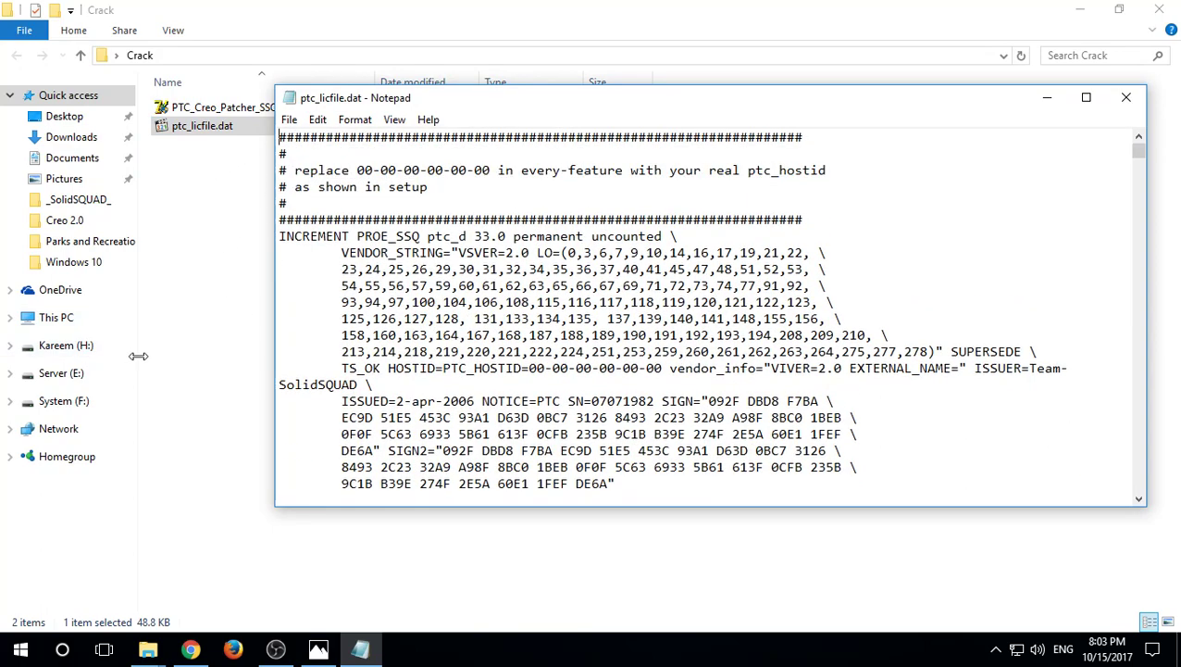
Search for cmd, launch Command Prompt, and move its window aside.
{"action": "left_click", "coordinate": [20, 649]}
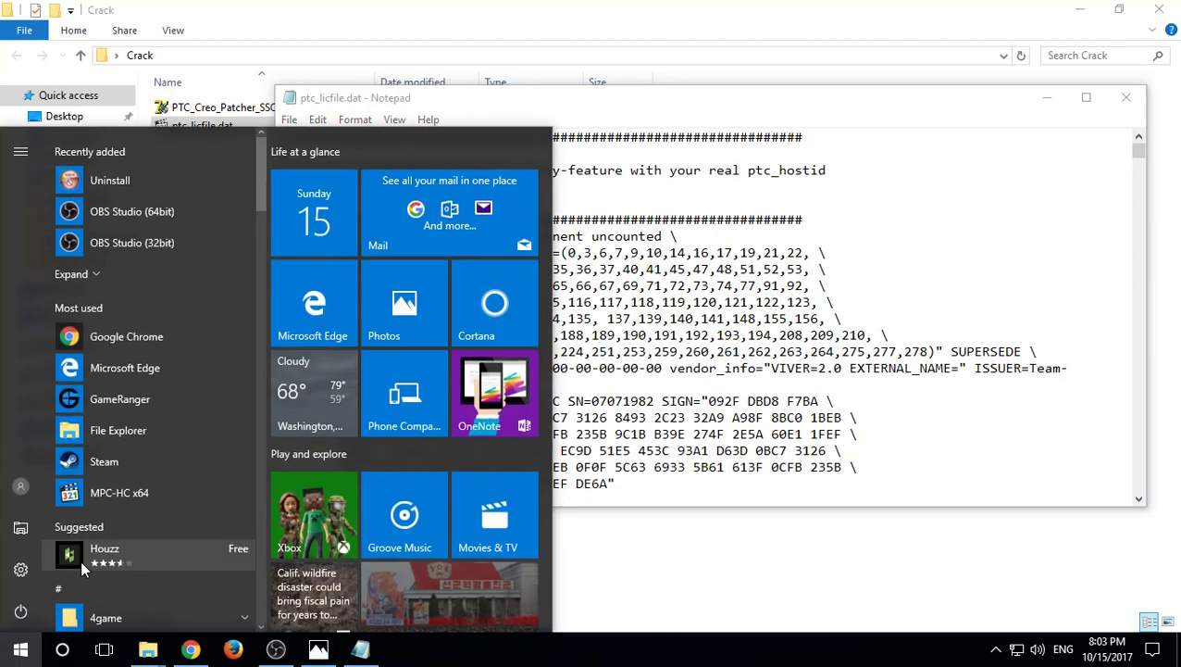
{"action": "type", "text": "cmd"}
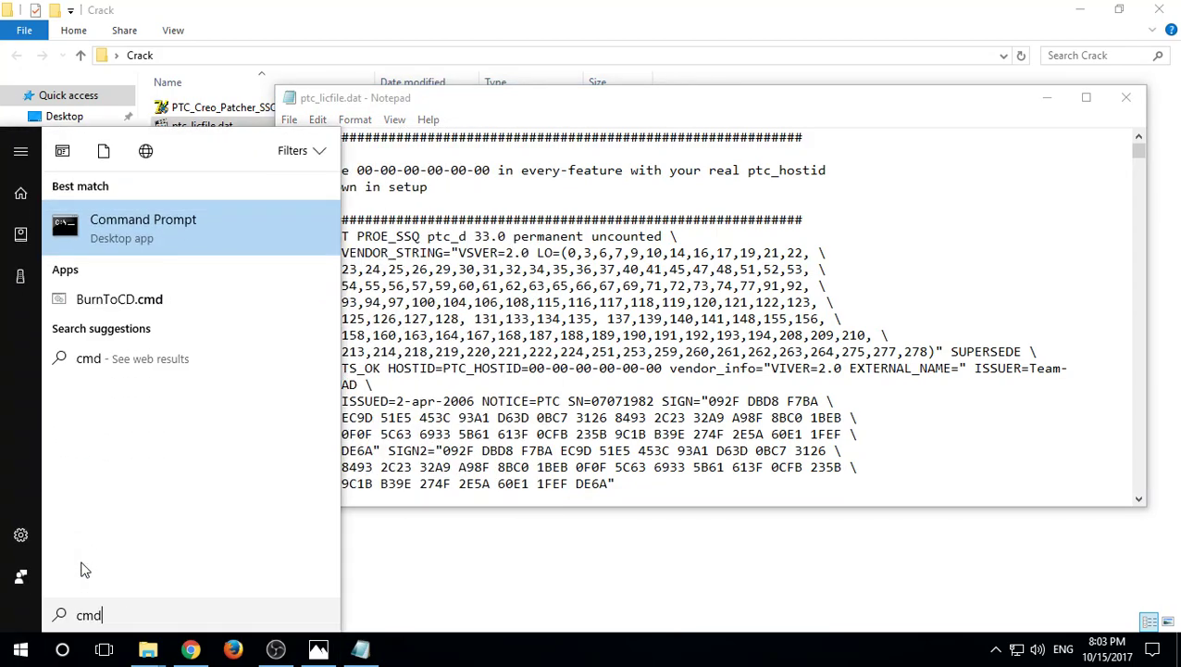
{"action": "key", "text": "Return"}
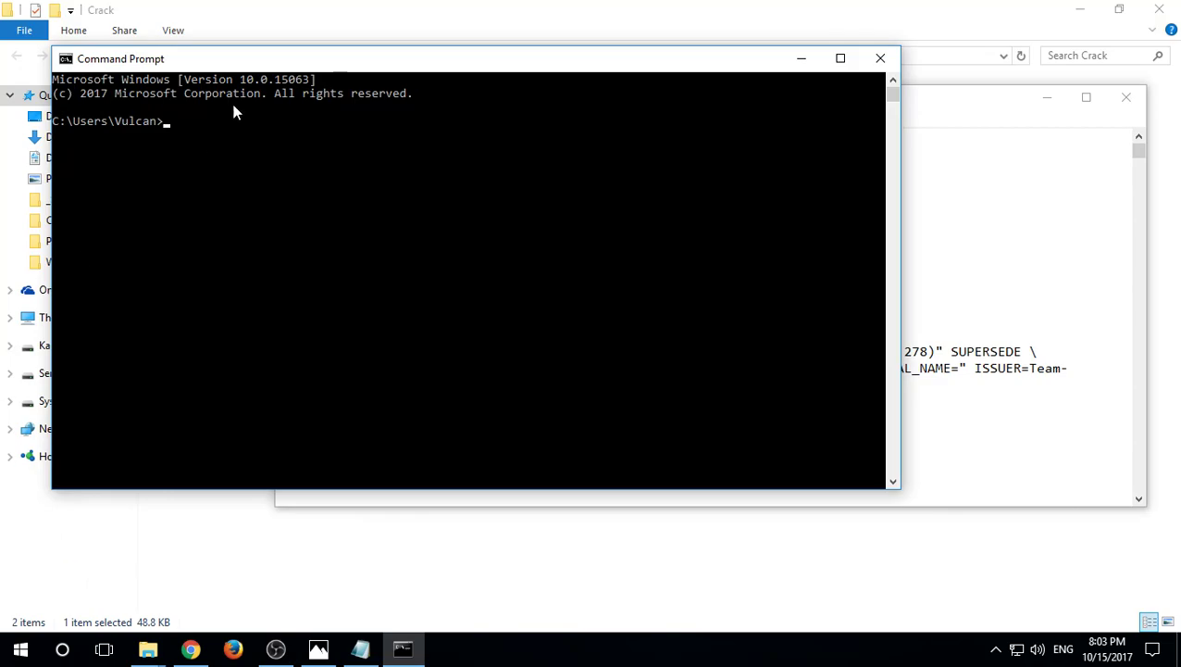
{"action": "left_click_drag", "start_coordinate": [298, 63], "coordinate": [586, 78]}
{"action": "left_click", "coordinate": [549, 130]}
{"action": "left_click", "coordinate": [454, 137]}
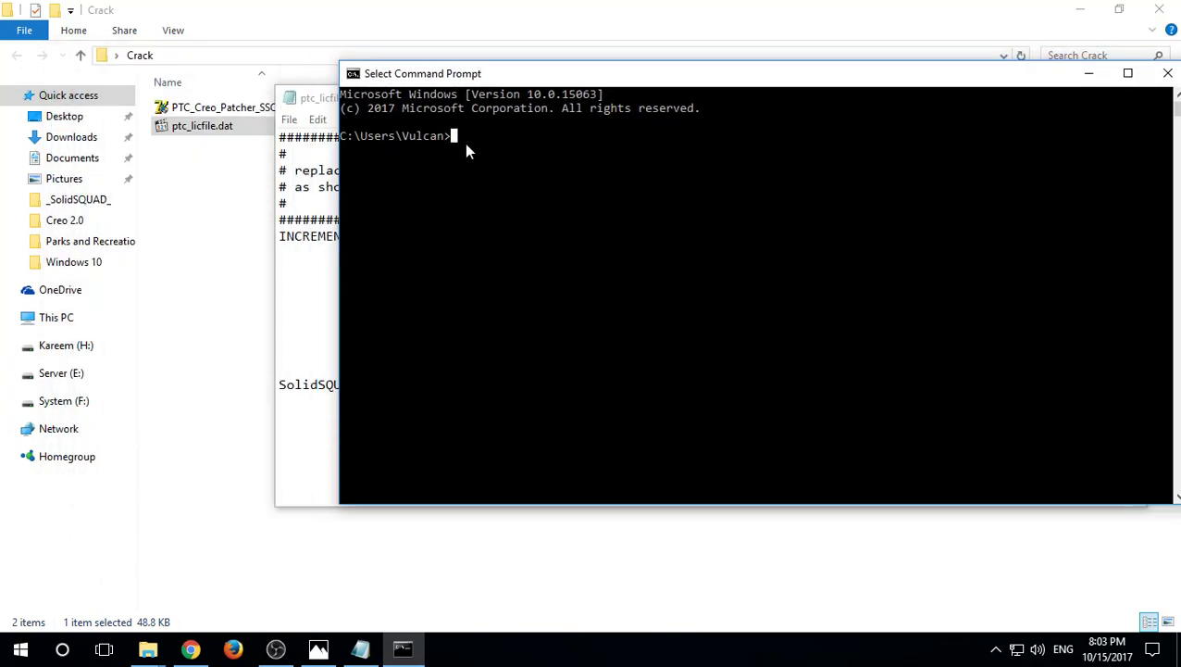
Run ipconfig /all in Command Prompt.
{"action": "type", "text": "ipc"}
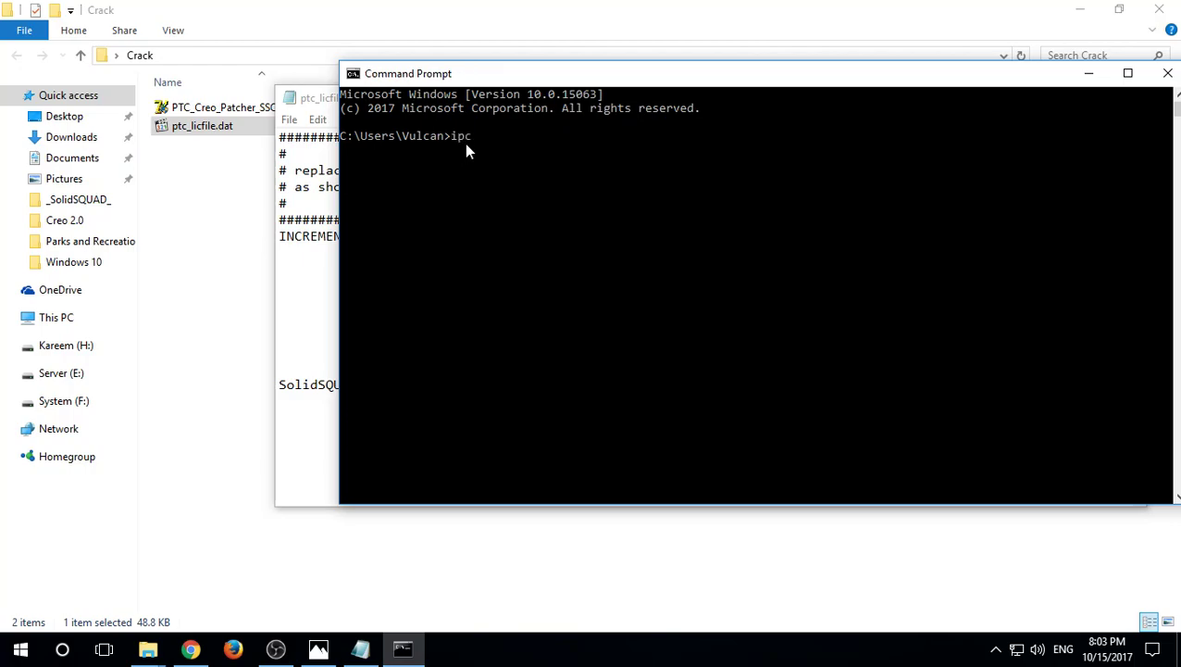
{"action": "type", "text": "onfig /all"}
{"action": "key", "text": "Return"}
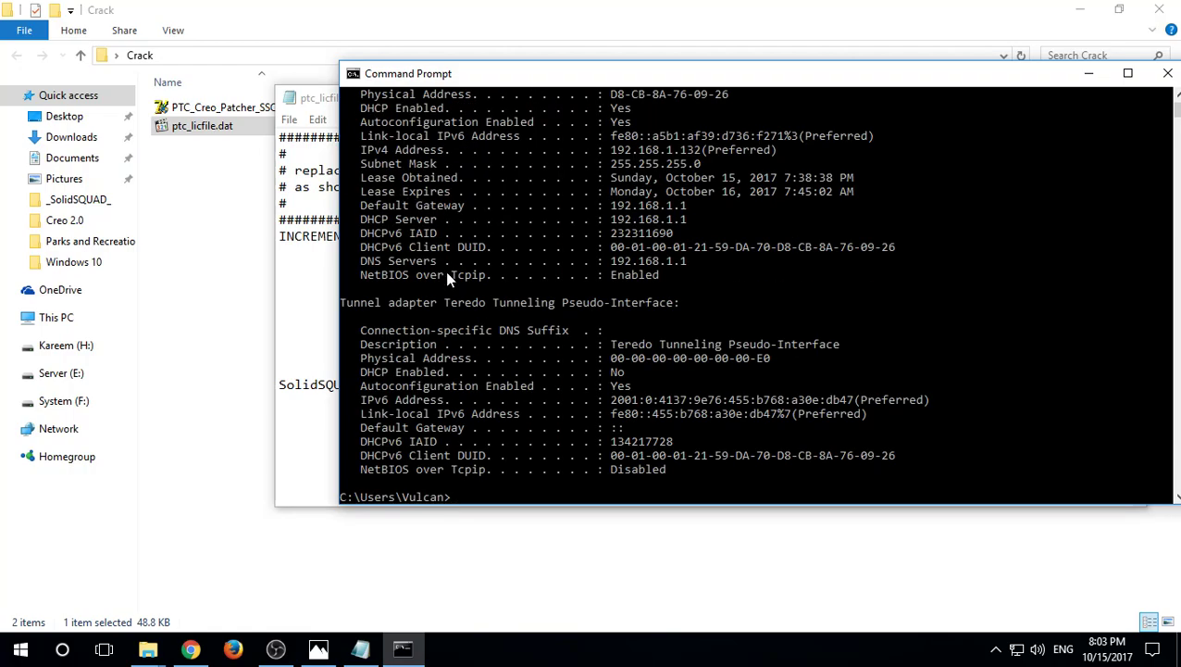
Look through the ipconfig output for the Ethernet adapter's section.
{"action": "scroll", "coordinate": [498, 306], "scroll_direction": "up", "scroll_amount": 6}
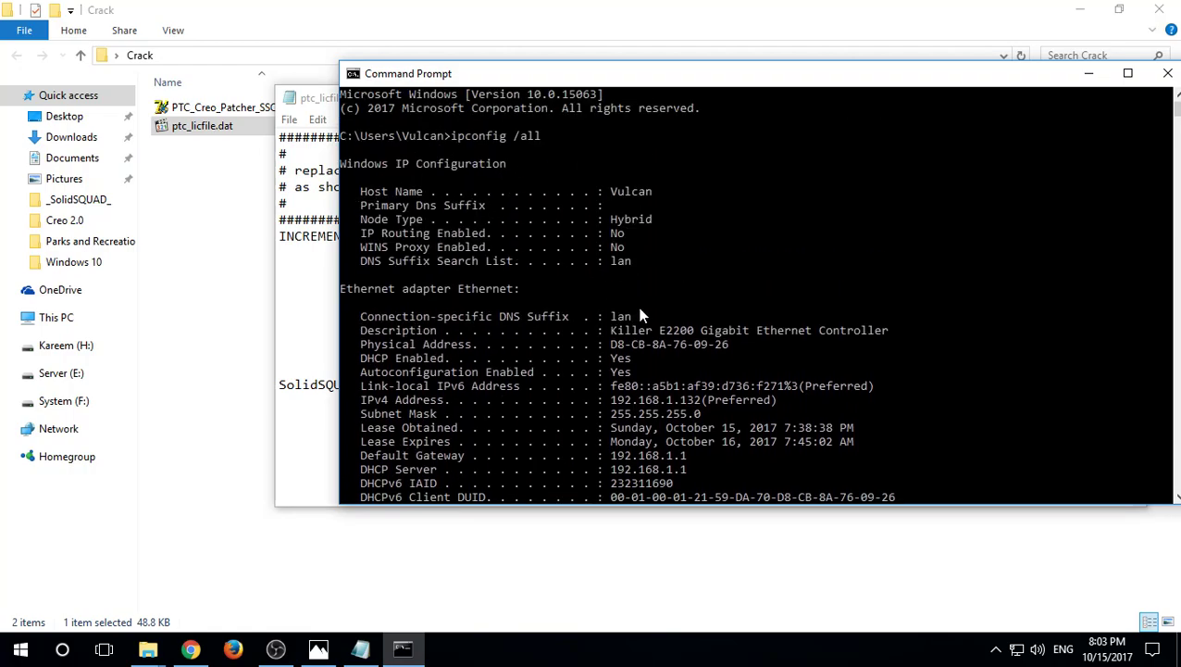
{"action": "scroll", "coordinate": [600, 285], "scroll_direction": "down", "scroll_amount": 1}
{"action": "scroll", "coordinate": [592, 278], "scroll_direction": "down", "scroll_amount": 2}
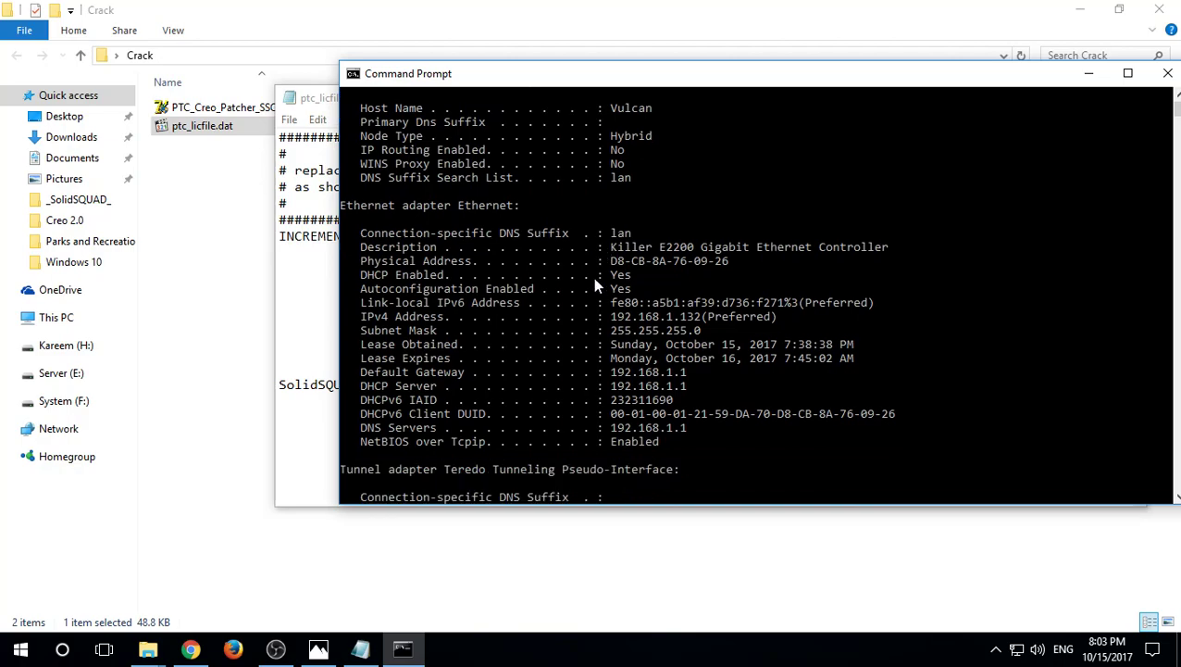
{"action": "scroll", "coordinate": [592, 289], "scroll_direction": "down", "scroll_amount": 5}
{"action": "scroll", "coordinate": [602, 306], "scroll_direction": "up", "scroll_amount": 1}
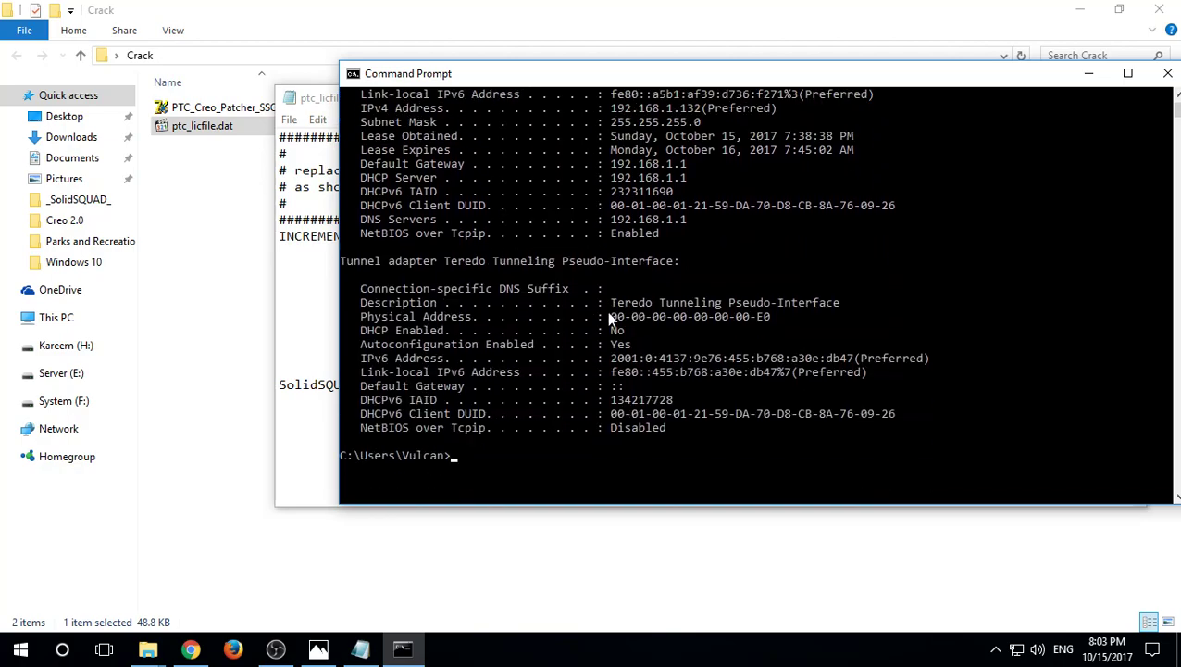
{"action": "scroll", "coordinate": [713, 342], "scroll_direction": "up", "scroll_amount": 4}
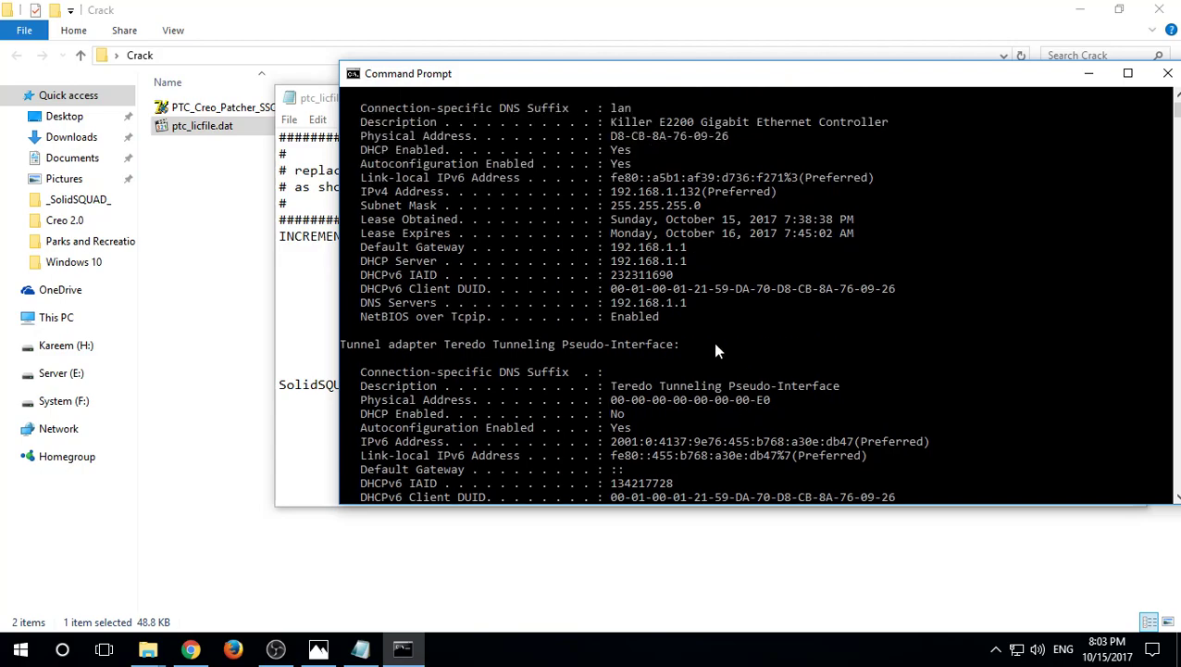
{"action": "scroll", "coordinate": [587, 316], "scroll_direction": "up", "scroll_amount": 3}
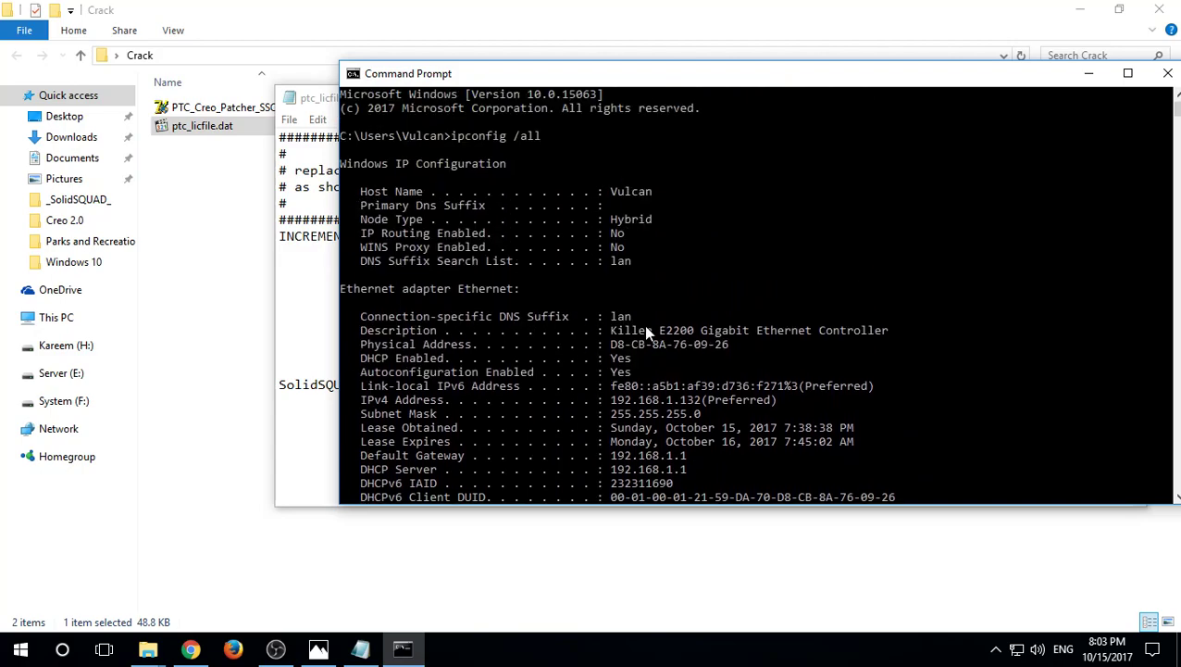
Reposition the Command Prompt window and examine the Physical Address entry of the Ethernet adapter.
{"action": "left_click_drag", "start_coordinate": [610, 77], "coordinate": [458, 93]}
{"action": "left_click_drag", "start_coordinate": [458, 364], "coordinate": [576, 363]}
{"action": "left_click", "coordinate": [566, 366]}
{"action": "left_click", "coordinate": [460, 361]}
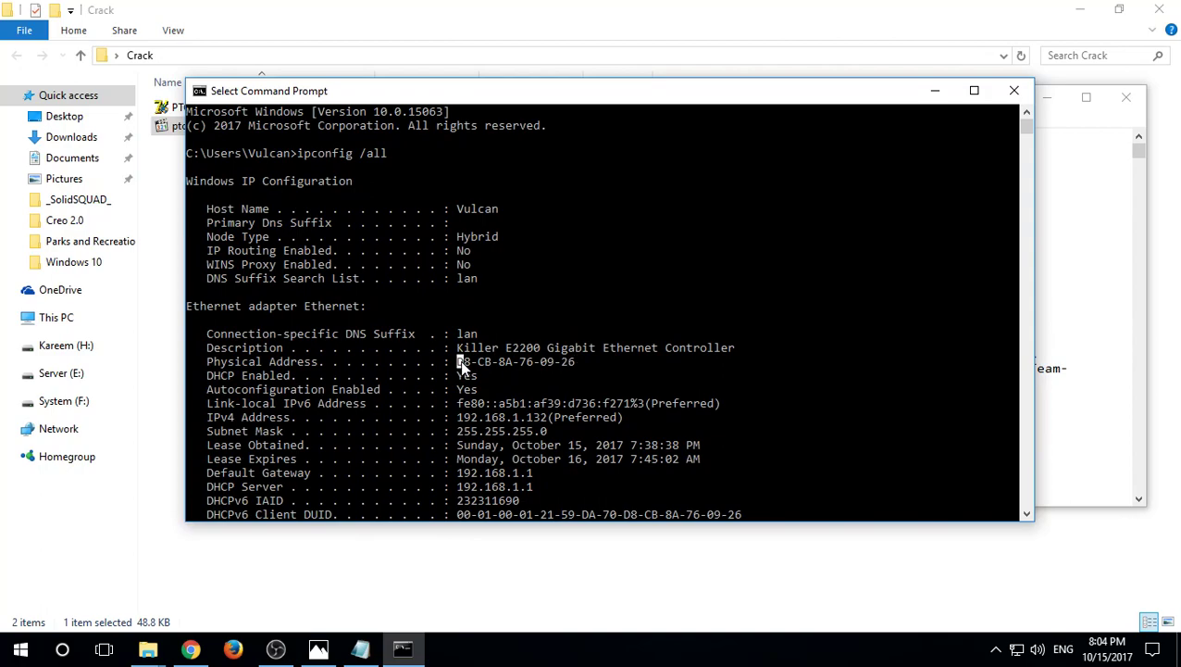
{"action": "left_click_drag", "start_coordinate": [207, 361], "coordinate": [321, 369]}
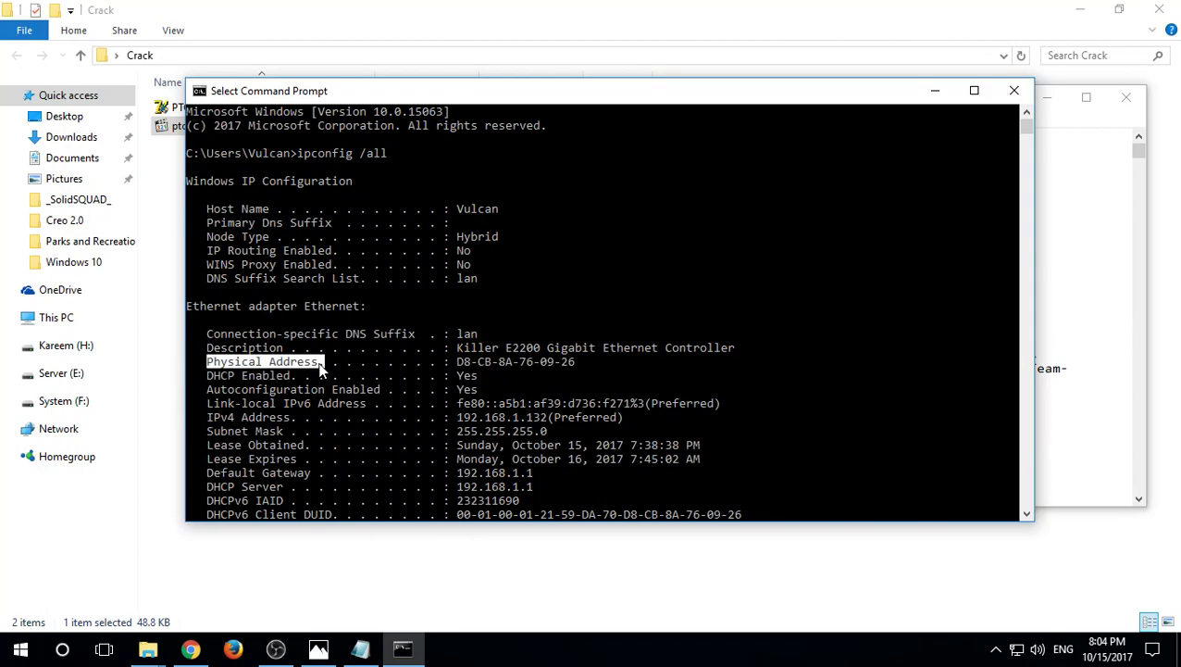
{"action": "left_click", "coordinate": [326, 366]}
{"action": "left_click", "coordinate": [271, 361]}
{"action": "left_click", "coordinate": [626, 362]}
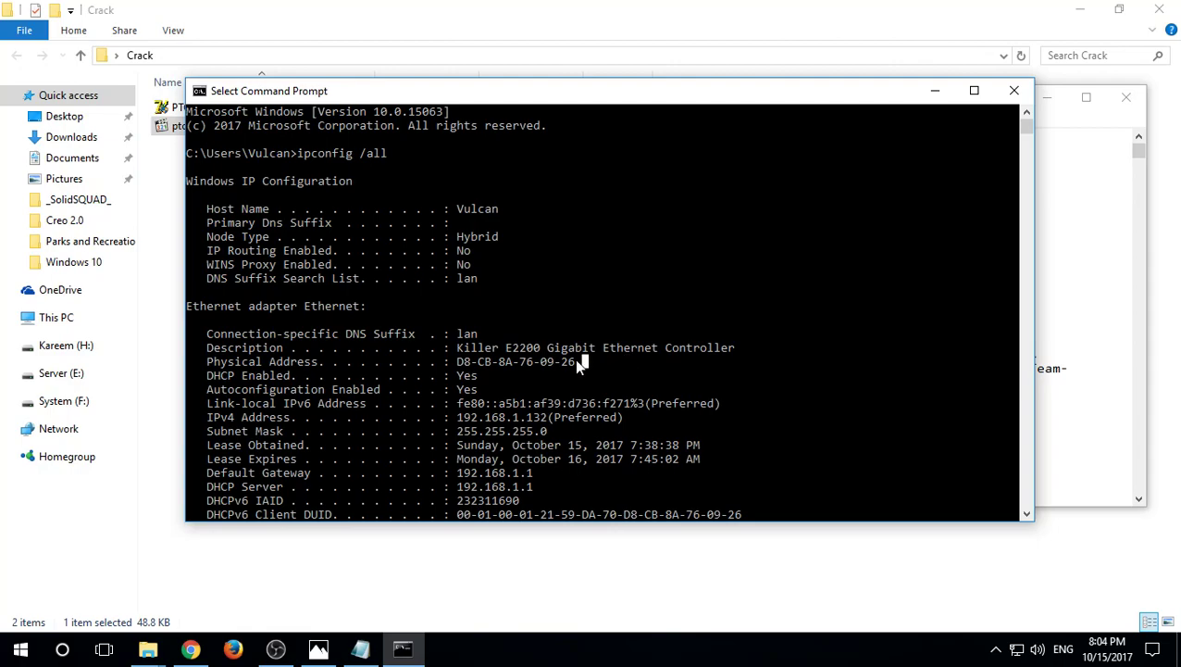
{"action": "right_click", "coordinate": [1018, 651]}
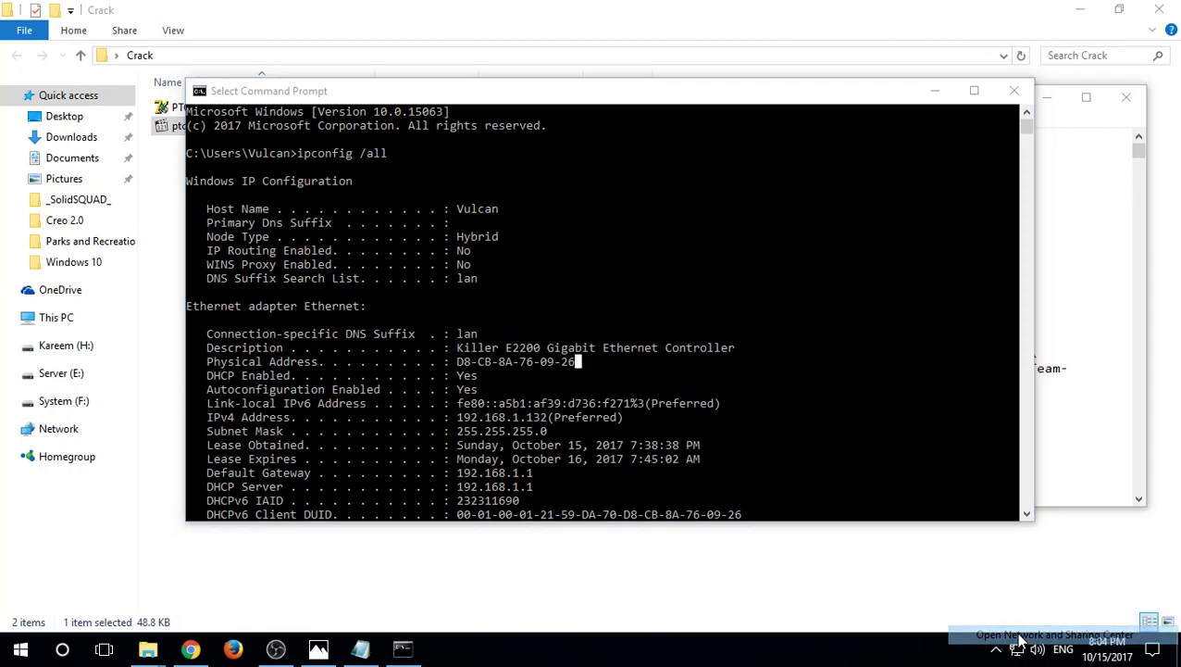
{"action": "left_click", "coordinate": [1020, 635]}
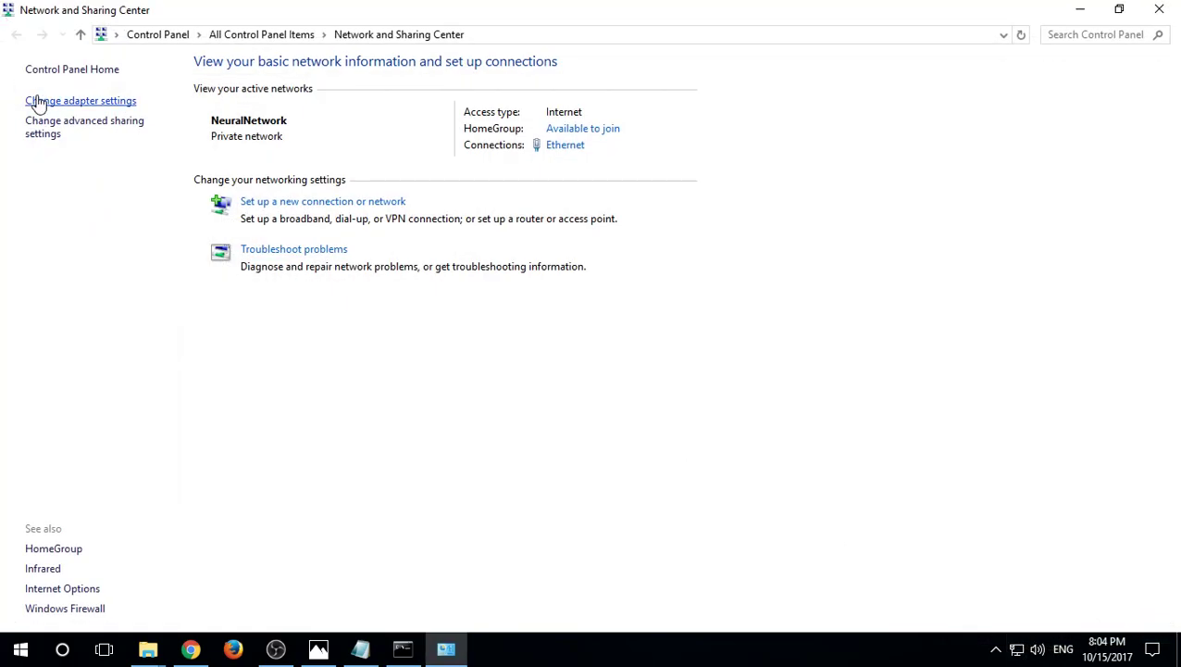
{"action": "left_click", "coordinate": [81, 100]}
{"action": "left_click", "coordinate": [1158, 9]}
{"action": "left_click", "coordinate": [1157, 9]}
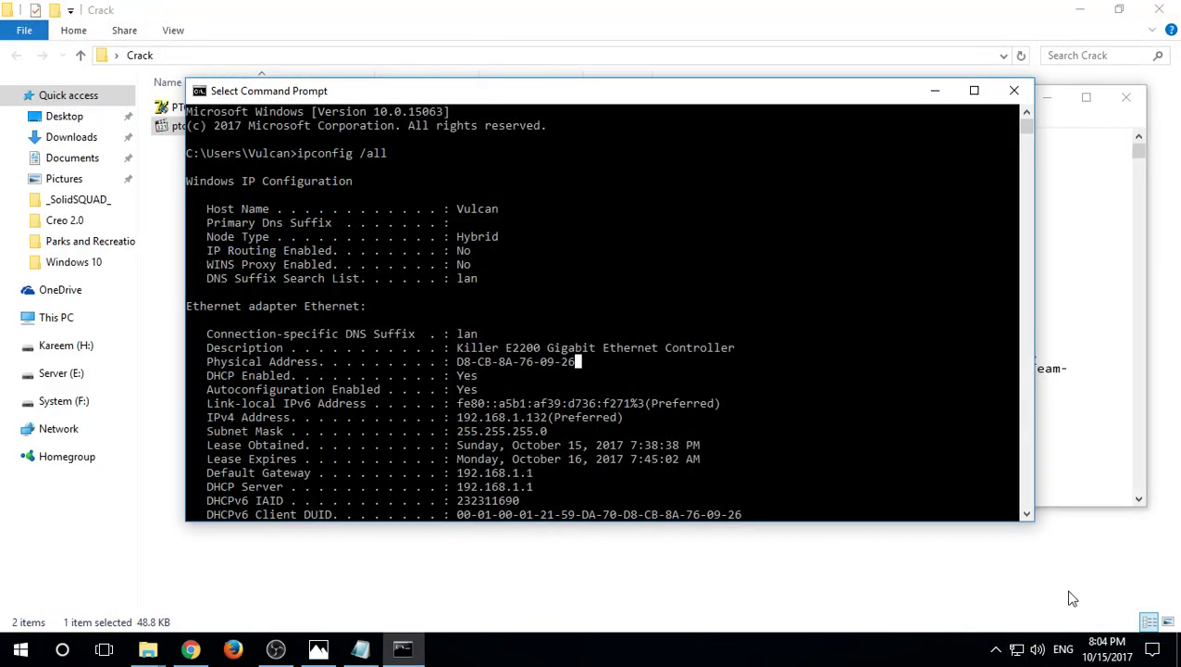
Open the network adapter settings, move the window off the Command Prompt text, and check the listed Ethernet connections.
{"action": "right_click", "coordinate": [1018, 649]}
{"action": "left_click", "coordinate": [1020, 635]}
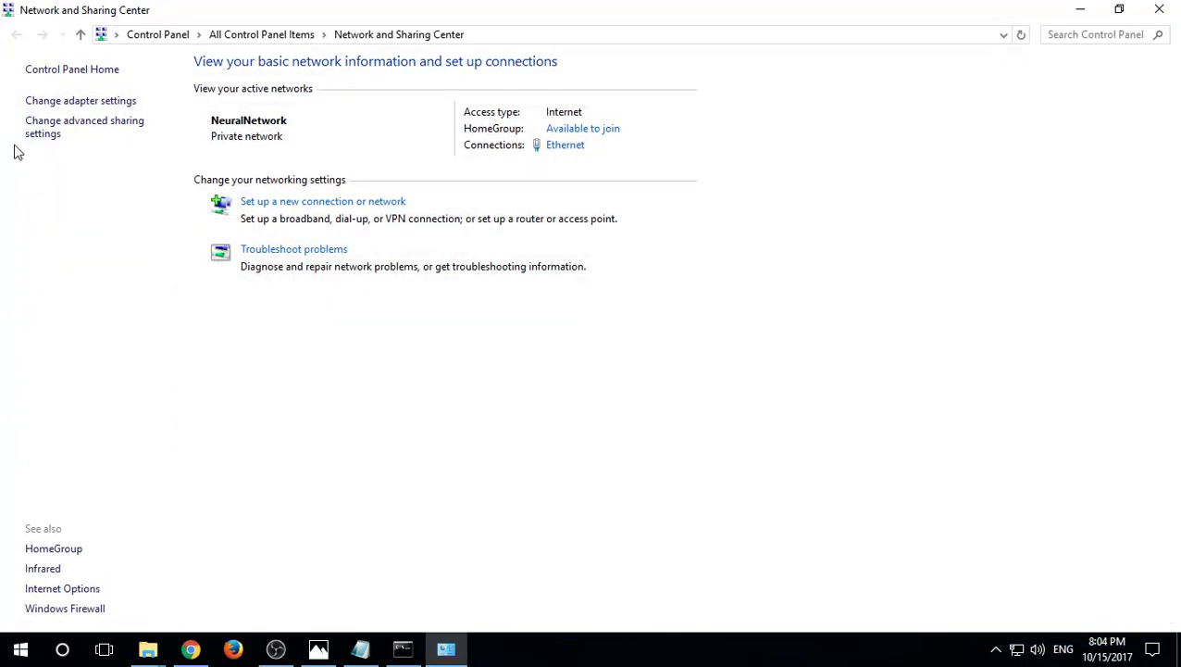
{"action": "left_click", "coordinate": [40, 108]}
{"action": "left_click_drag", "start_coordinate": [533, 10], "coordinate": [565, 245]}
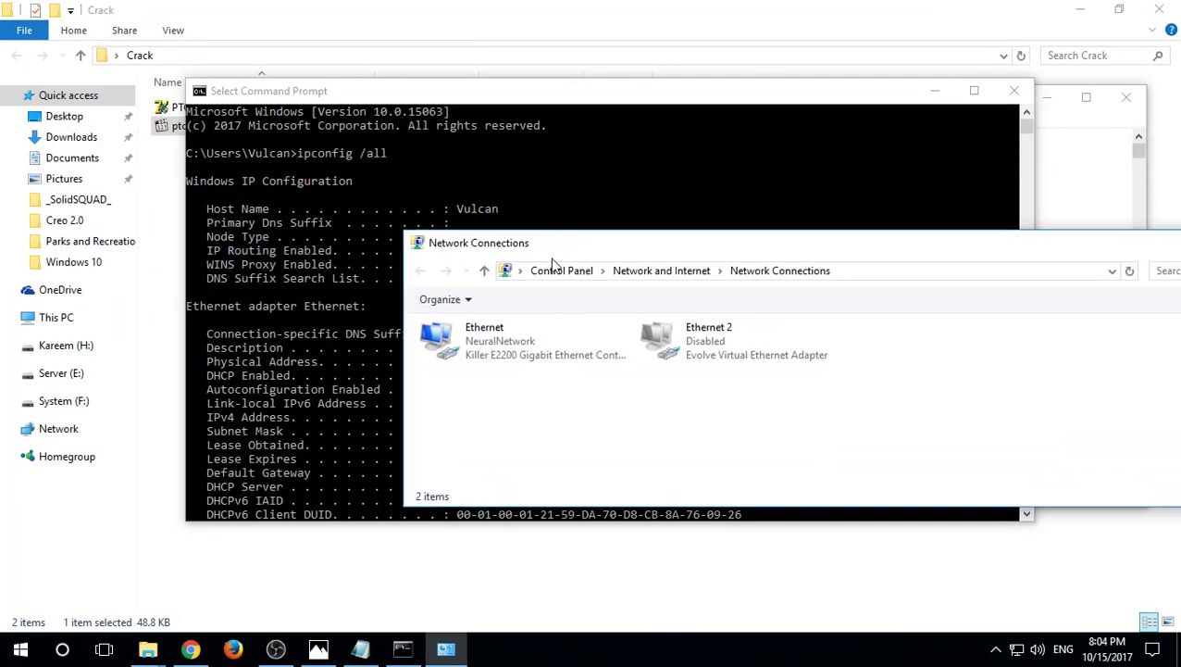
{"action": "left_click", "coordinate": [445, 362]}
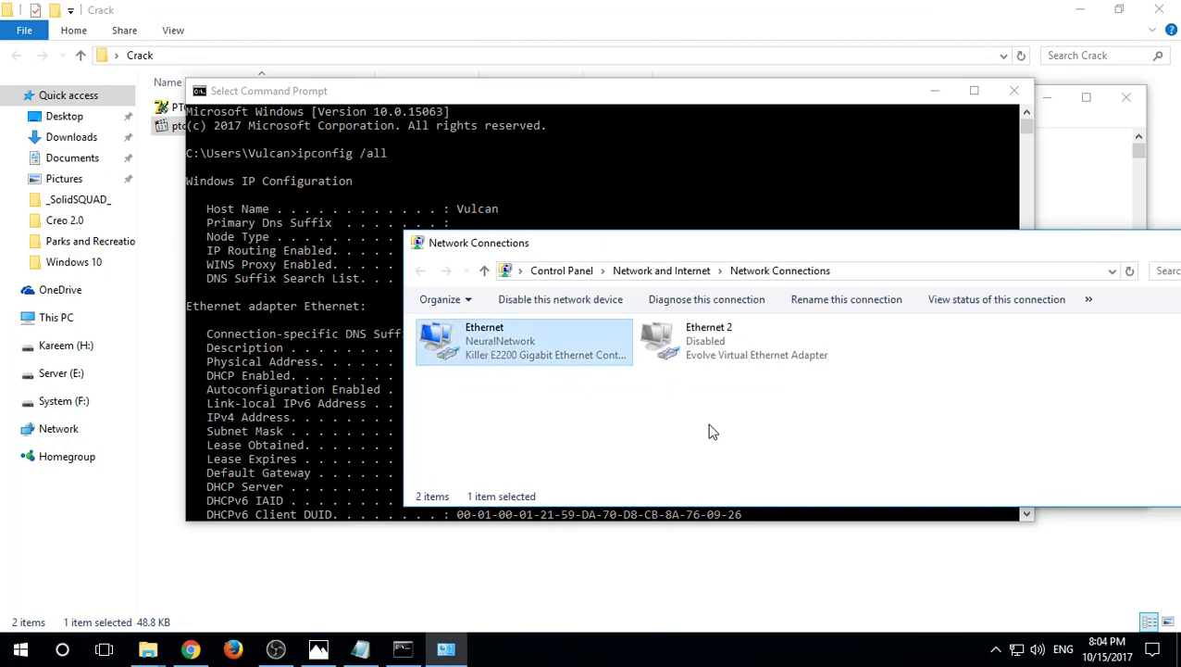
{"action": "left_click", "coordinate": [702, 375]}
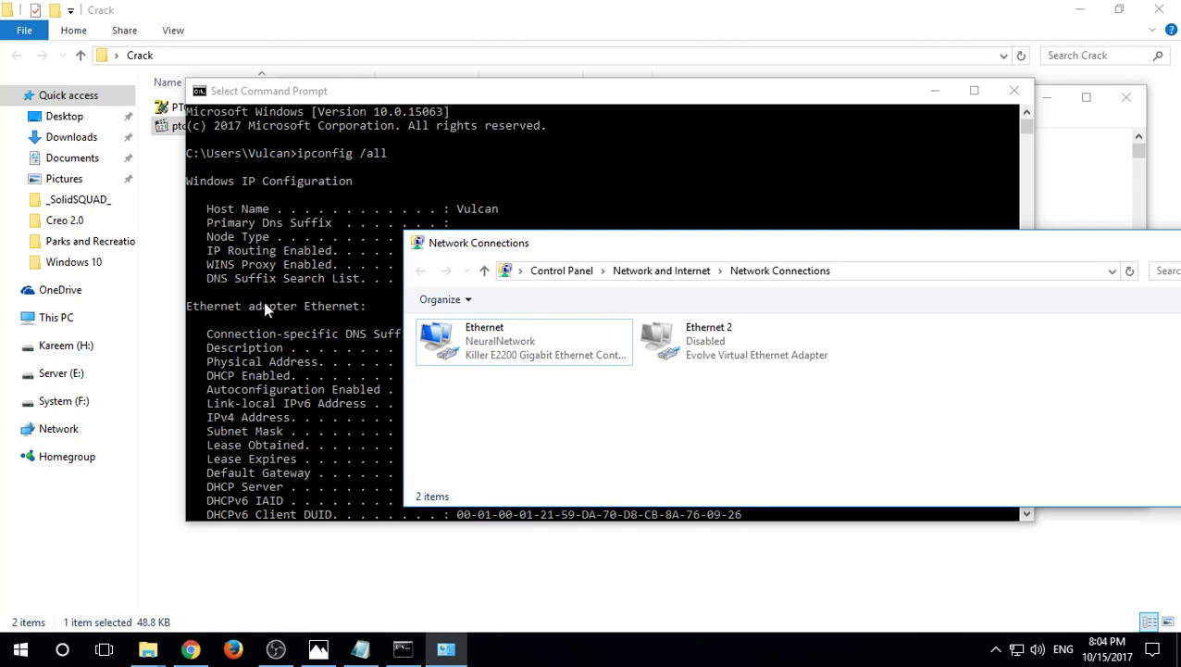
Highlight the Physical Address value in the Ethernet adapter section of the Command Prompt output.
{"action": "left_click", "coordinate": [245, 326]}
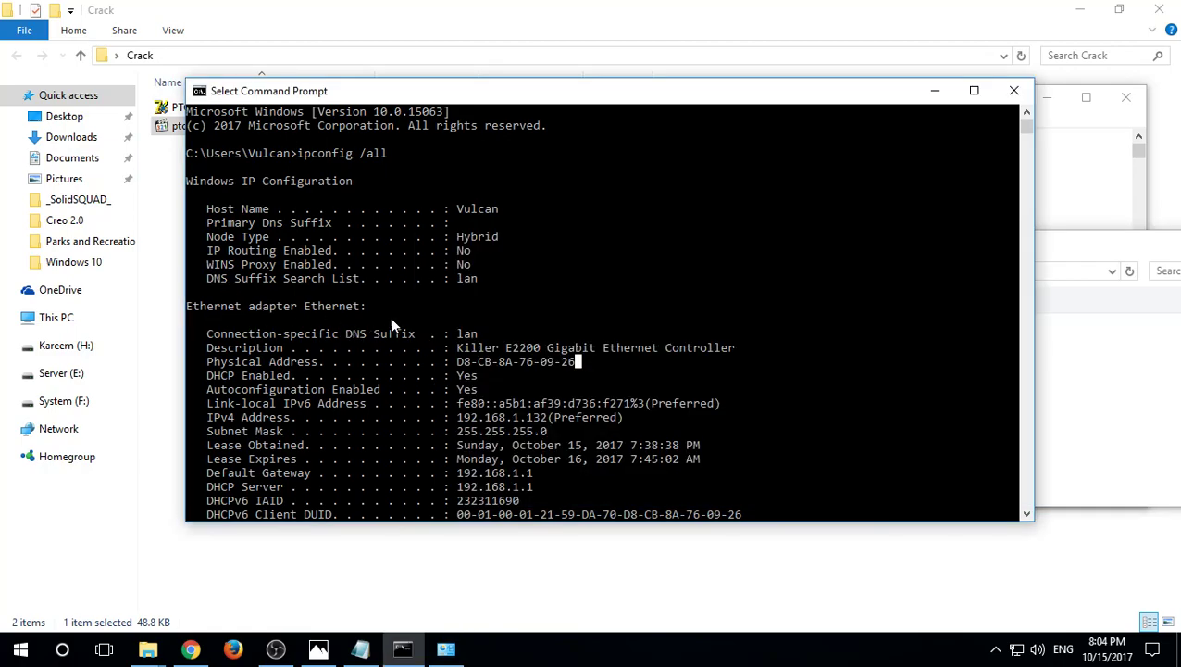
{"action": "left_click", "coordinate": [339, 316]}
{"action": "left_click", "coordinate": [458, 362]}
{"action": "left_click_drag", "start_coordinate": [540, 365], "coordinate": [568, 366]}
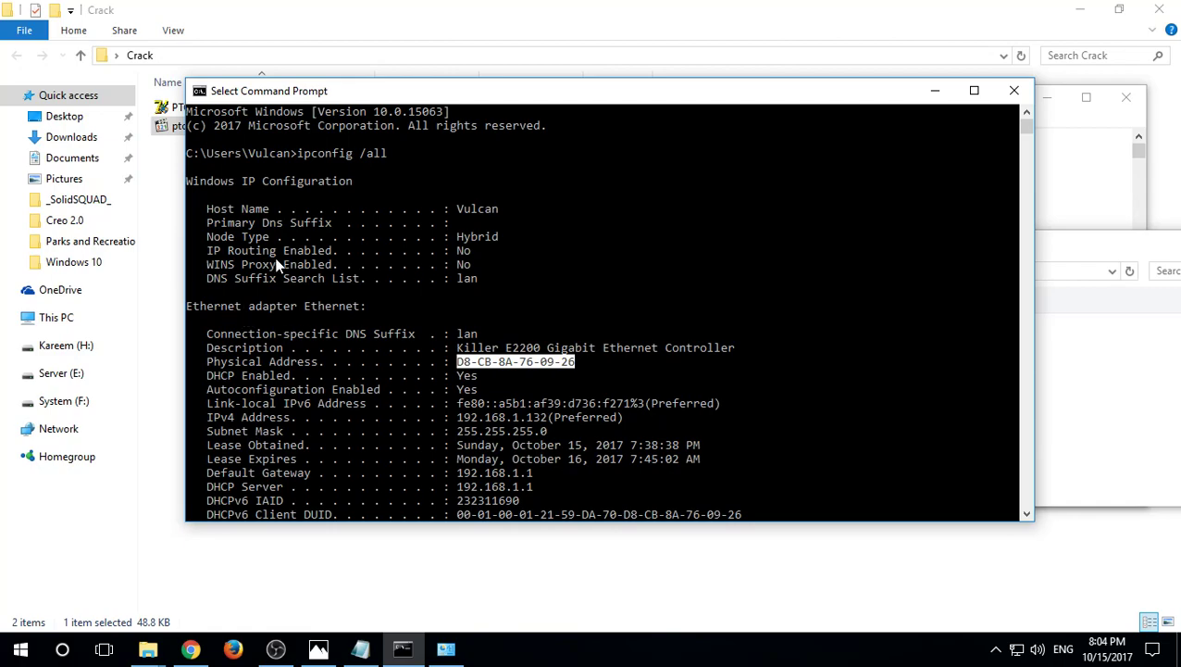
{"action": "right_click", "coordinate": [467, 326]}
{"action": "left_click", "coordinate": [460, 360]}
{"action": "left_click_drag", "start_coordinate": [458, 366], "coordinate": [460, 368]}
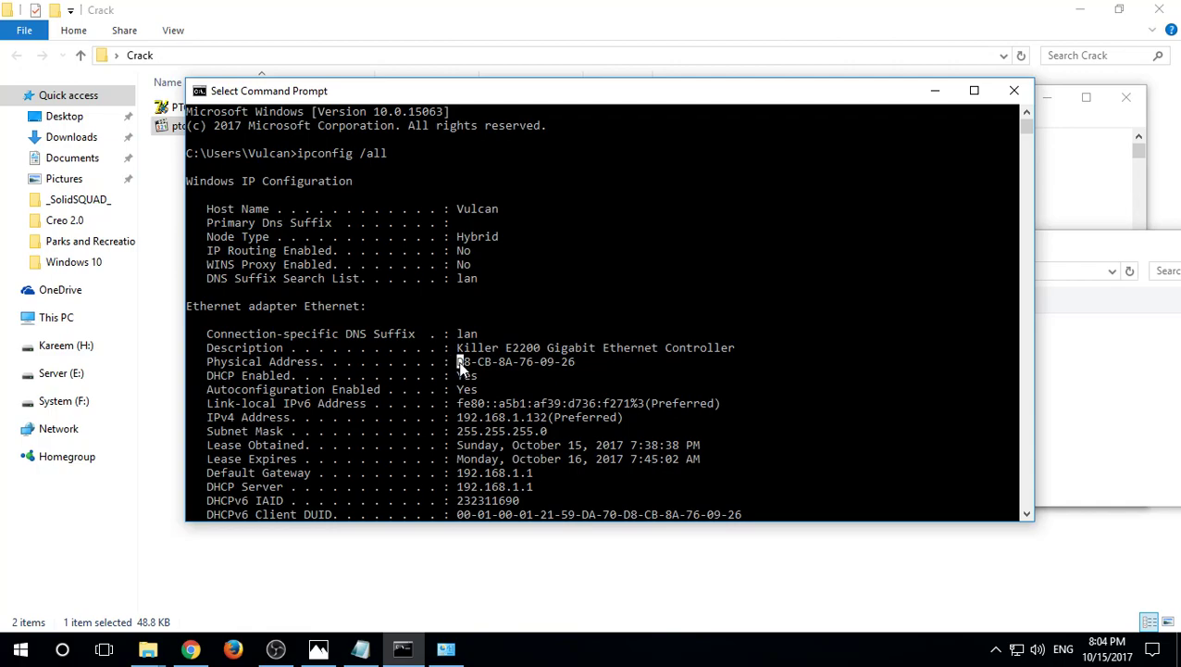
{"action": "right_click", "coordinate": [572, 367]}
{"action": "left_click", "coordinate": [575, 363]}
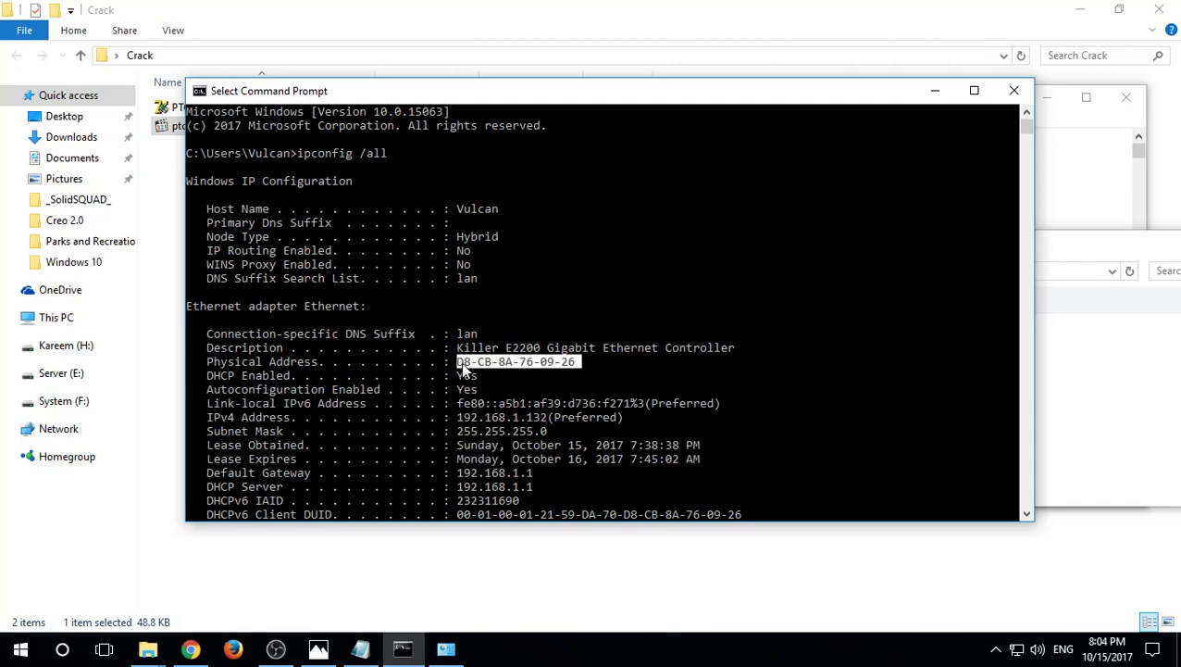
{"action": "left_click_drag", "start_coordinate": [460, 368], "coordinate": [524, 370]}
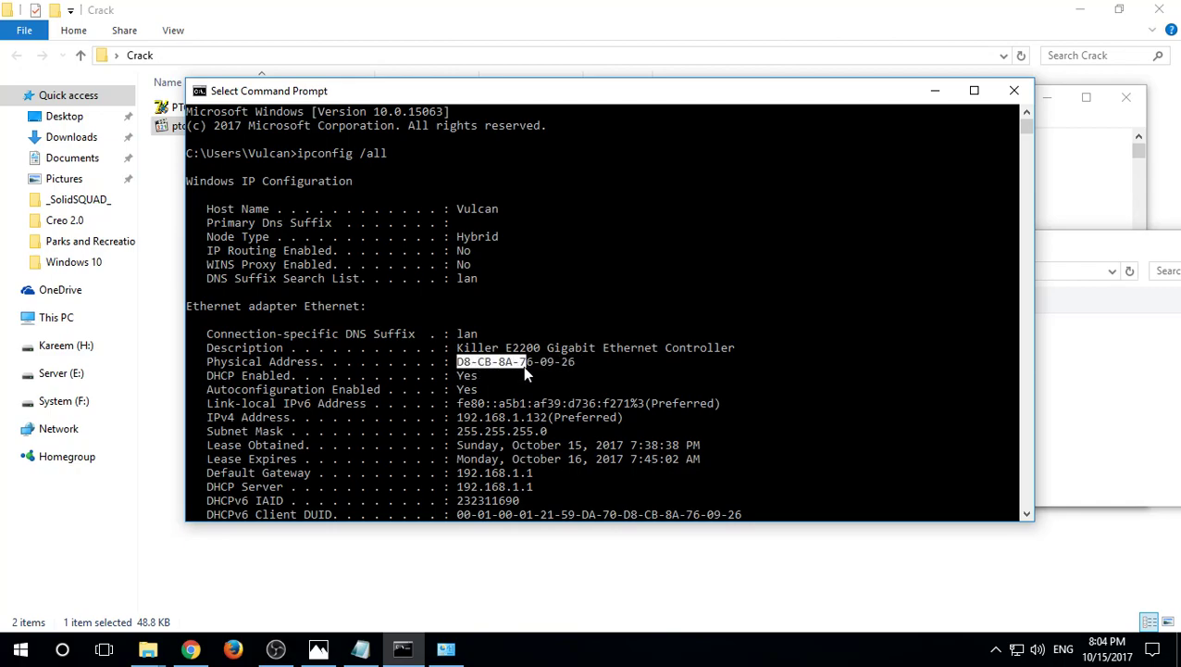
{"action": "left_click", "coordinate": [571, 367]}
{"action": "mouse_move", "coordinate": [572, 368]}
{"action": "left_mouse_down"}
{"action": "mouse_move", "coordinate": [461, 361]}
{"action": "mouse_move", "coordinate": [552, 361]}
{"action": "left_mouse_up"}
{"action": "right_click", "coordinate": [461, 361]}
Place the ptc_licfile.dat window below the Physical Address line and open the Replace dialog, keeping both readable.
{"action": "left_click", "coordinate": [1067, 368]}
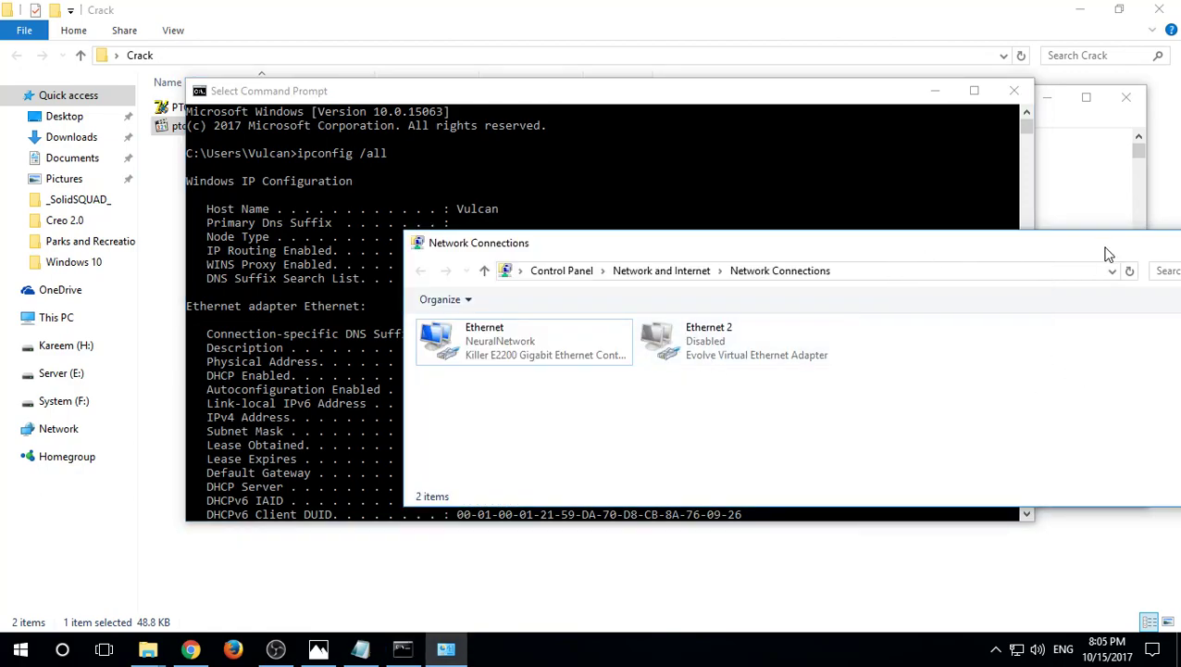
{"action": "left_click_drag", "start_coordinate": [1109, 255], "coordinate": [736, 257]}
{"action": "left_click", "coordinate": [818, 259]}
{"action": "left_click", "coordinate": [1083, 277]}
{"action": "left_click_drag", "start_coordinate": [559, 106], "coordinate": [618, 393]}
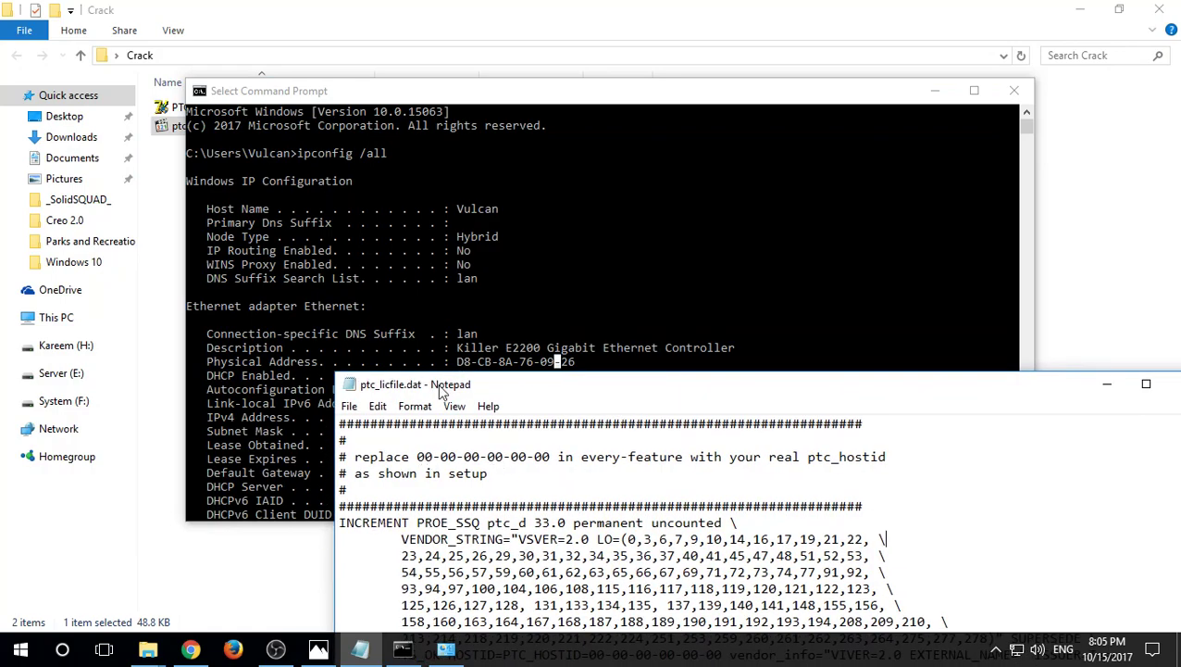
{"action": "left_click", "coordinate": [375, 409]}
{"action": "left_click", "coordinate": [408, 570]}
{"action": "left_click_drag", "start_coordinate": [508, 489], "coordinate": [744, 225]}
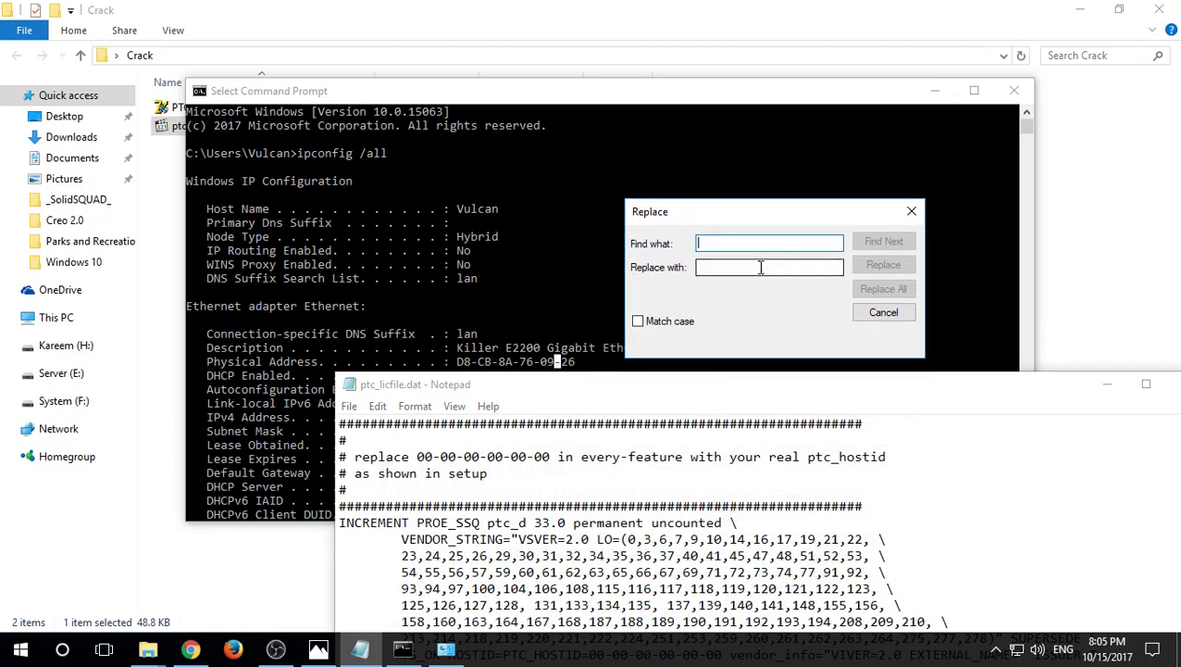
{"action": "left_click_drag", "start_coordinate": [417, 456], "coordinate": [548, 463]}
{"action": "key", "text": "ctrl+c"}
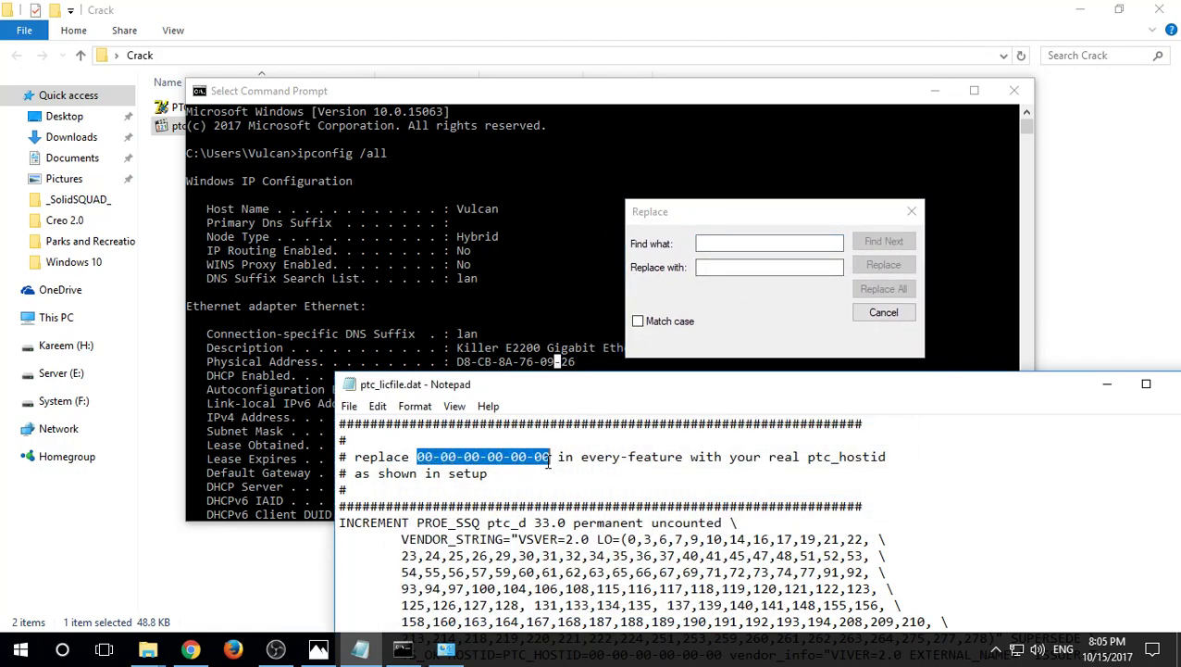
{"action": "left_click", "coordinate": [741, 243]}
{"action": "key", "text": "ctrl+v"}
{"action": "left_click", "coordinate": [730, 269]}
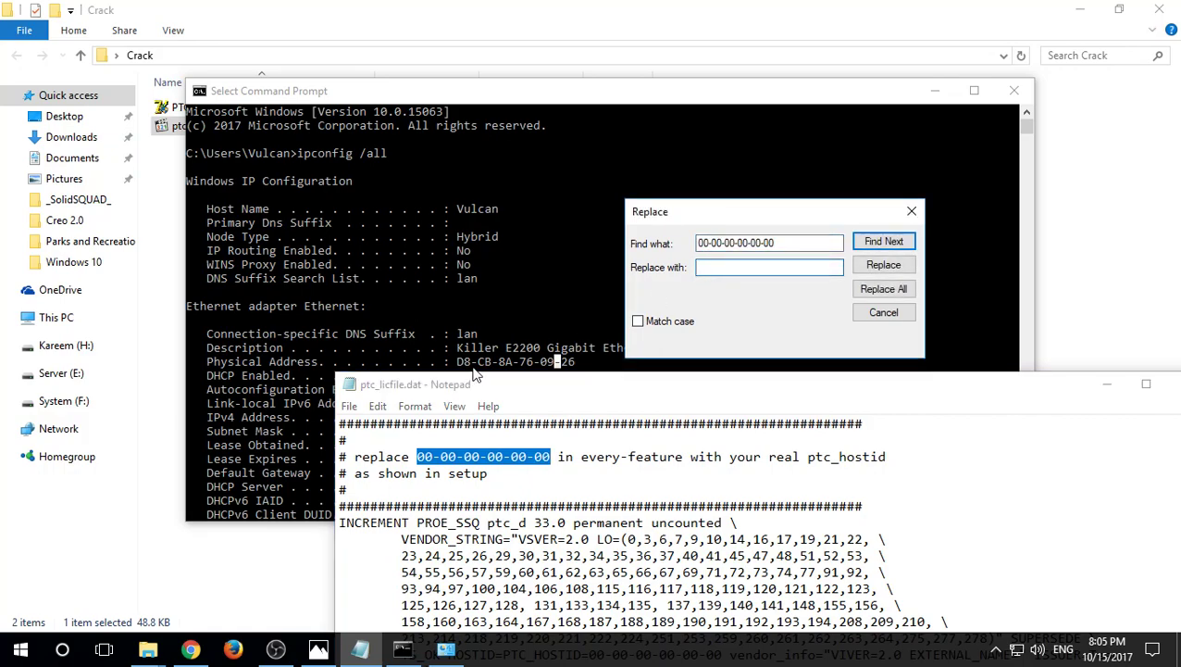
{"action": "type", "text": "D8-CB-8A-76-09-26"}
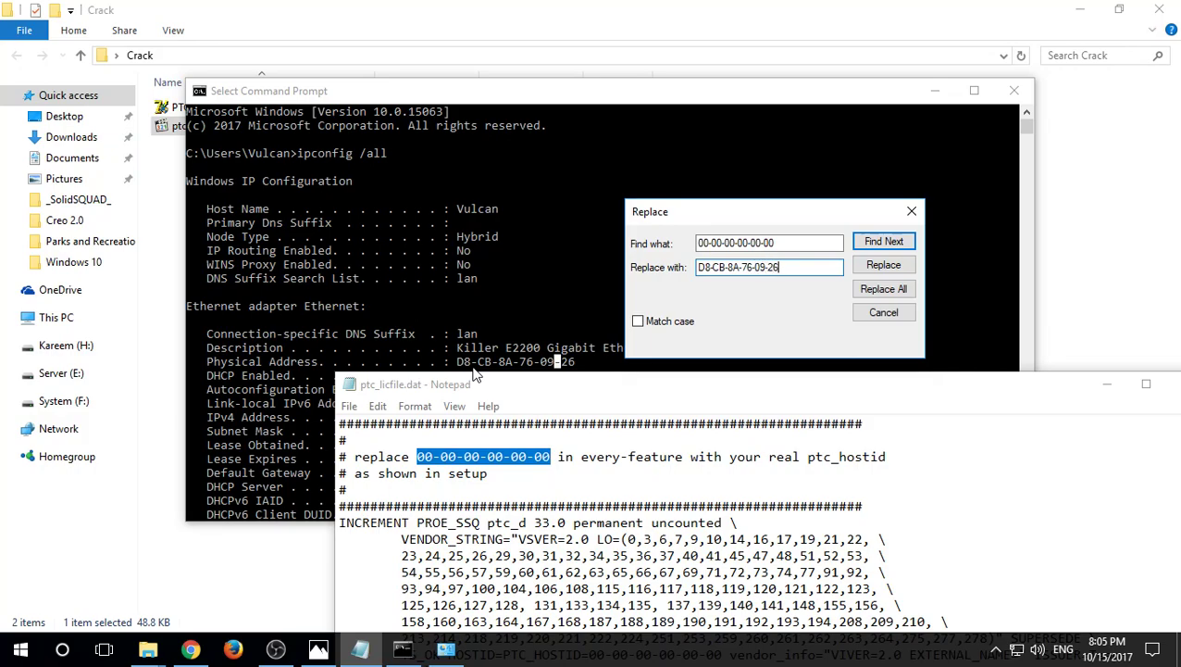
Copy the Physical Address from Command Prompt and re-enter it as the replacement text.
{"action": "left_click", "coordinate": [572, 368]}
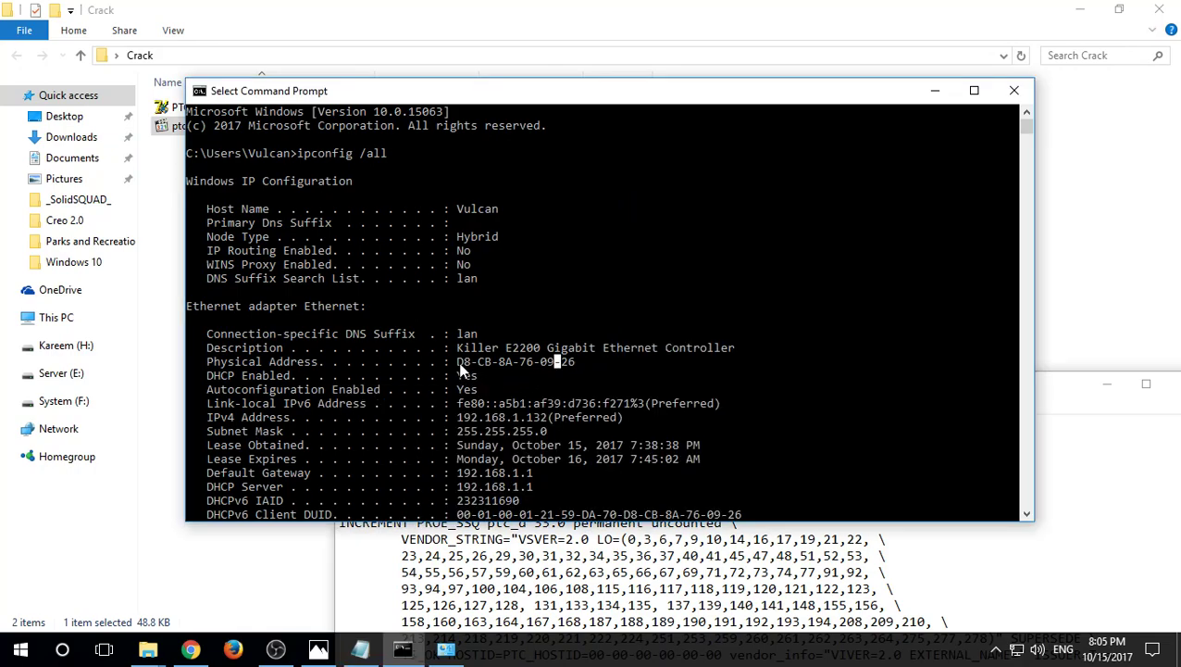
{"action": "left_click_drag", "start_coordinate": [458, 363], "coordinate": [572, 363]}
{"action": "right_click", "coordinate": [567, 363]}
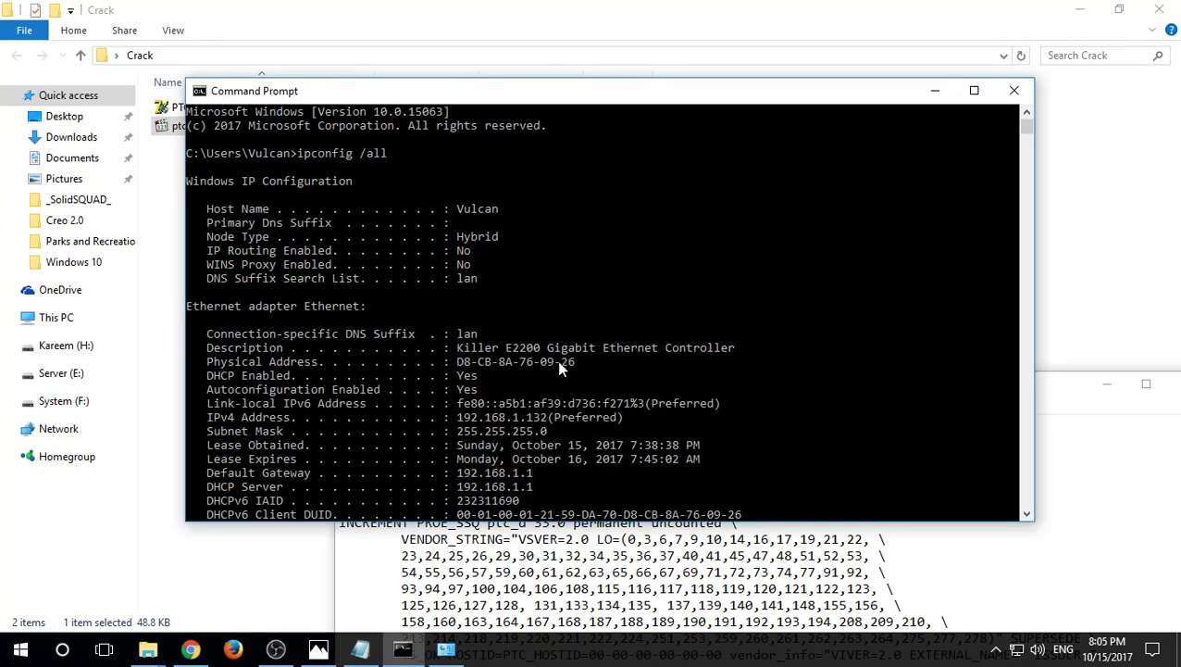
{"action": "key", "text": "alt+Tab"}
{"action": "left_click", "coordinate": [815, 265]}
{"action": "type", "text": "D8-CB-8A-76-09-26"}
{"action": "key", "text": "ctrl+a"}
{"action": "key", "text": "BackSpace"}
{"action": "type", "text": "D8-CB-8A-76-09-26"}
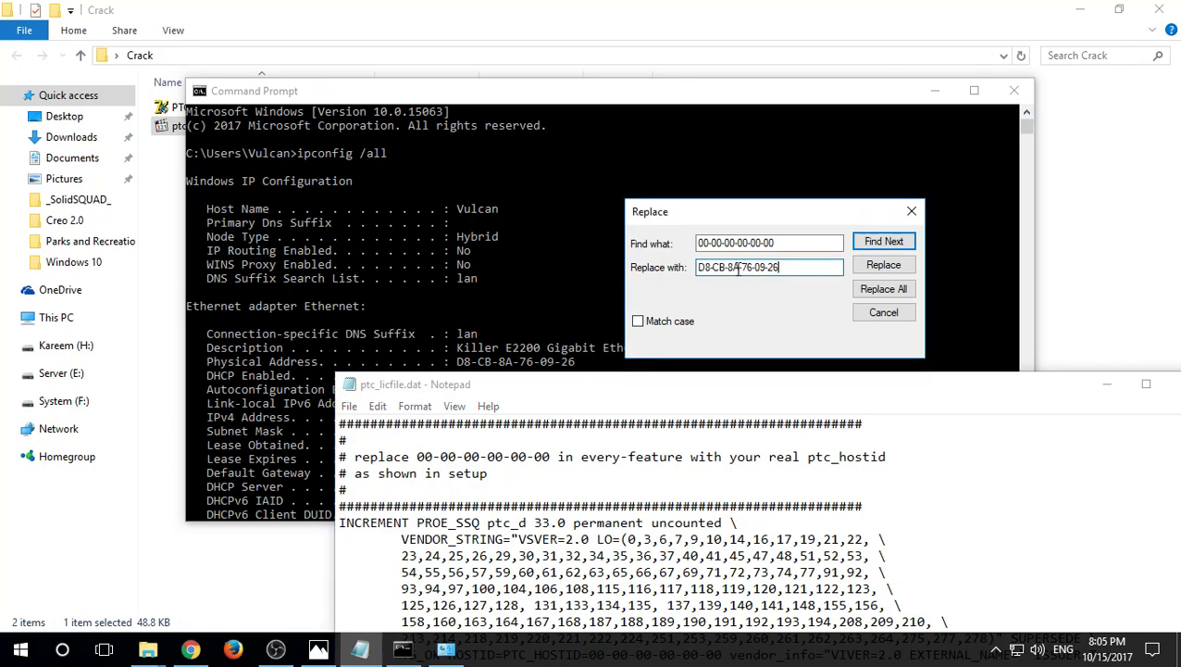
{"action": "left_click_drag", "start_coordinate": [703, 269], "coordinate": [780, 267]}
{"action": "left_click", "coordinate": [875, 290]}
{"action": "left_click", "coordinate": [912, 211]}
{"action": "left_click_drag", "start_coordinate": [750, 387], "coordinate": [563, 83]}
{"action": "left_click_drag", "start_coordinate": [232, 154], "coordinate": [365, 154]}
{"action": "left_click", "coordinate": [348, 202]}
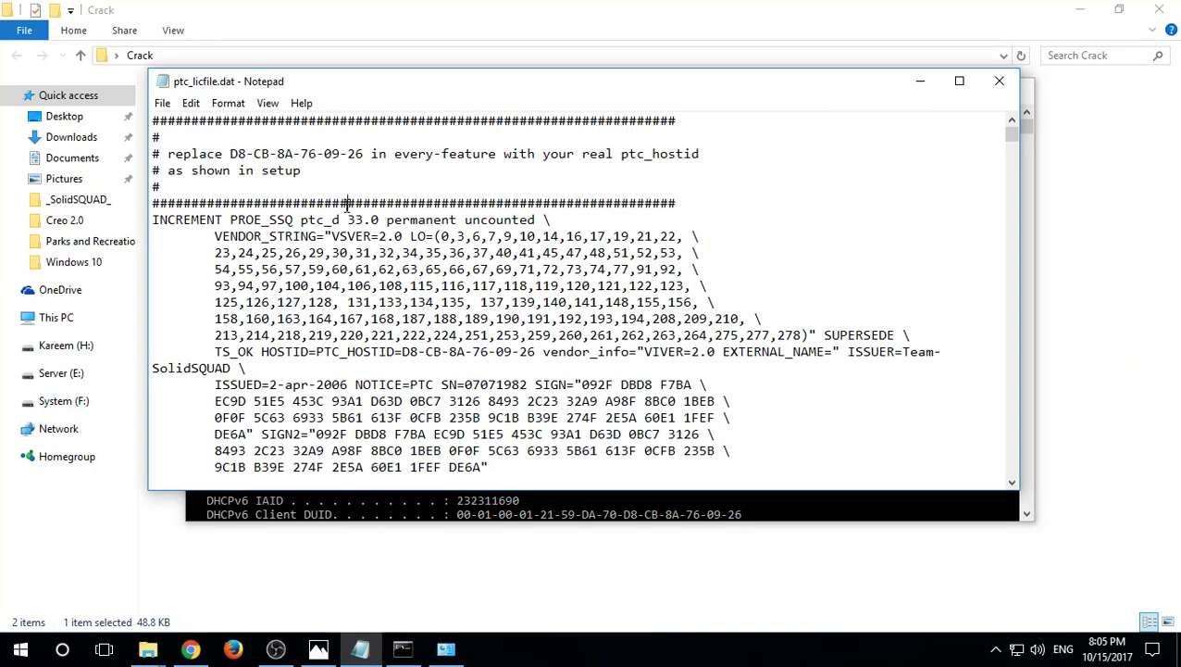
Close ptc_licfile.dat with its changes saved, close Command Prompt, and return to the maximized Crack folder.
{"action": "left_click", "coordinate": [999, 80]}
{"action": "left_click", "coordinate": [540, 335]}
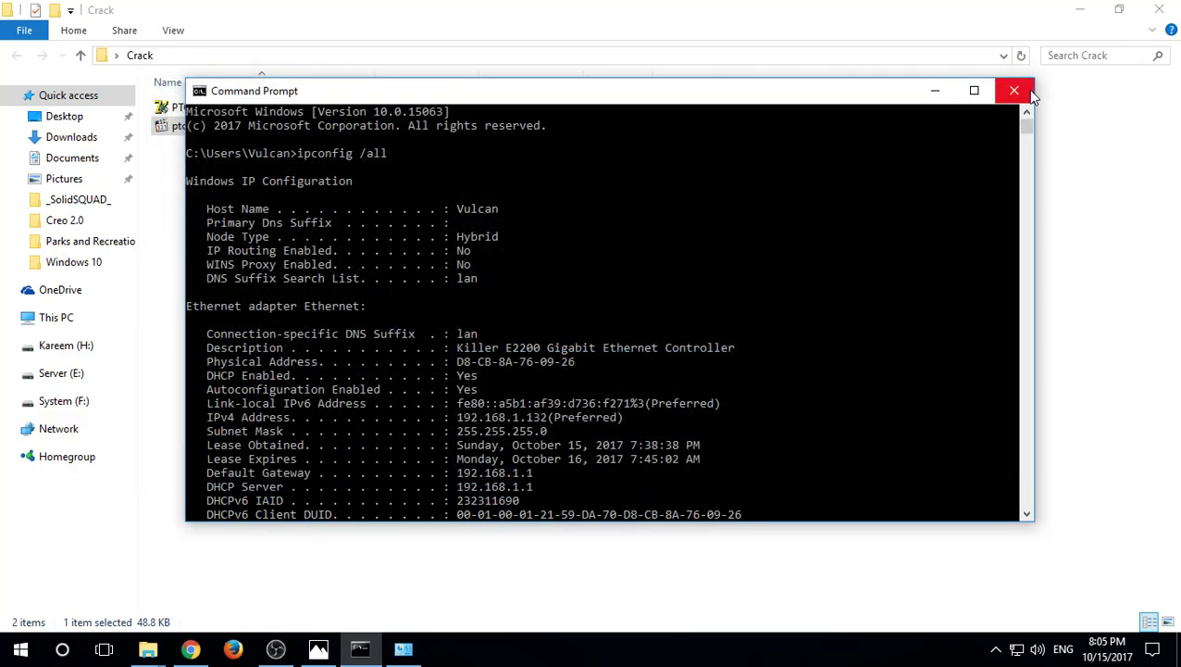
{"action": "left_click", "coordinate": [1030, 93]}
{"action": "left_click_drag", "start_coordinate": [556, 9], "coordinate": [754, 180]}
{"action": "double_click", "coordinate": [677, 181]}
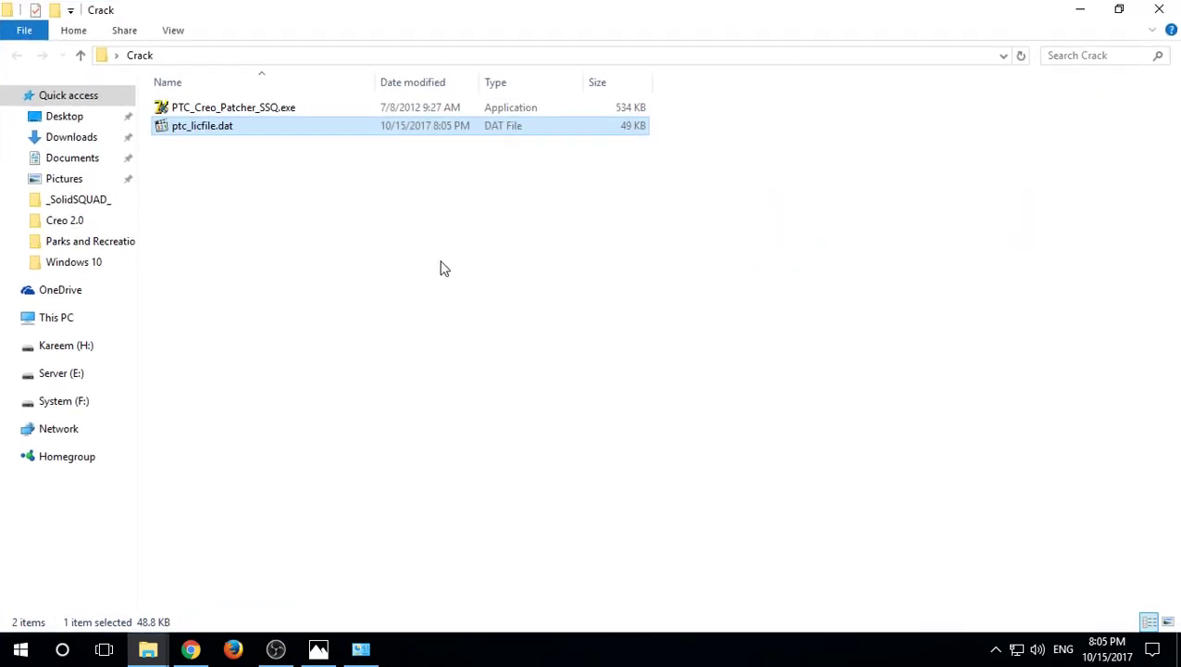
Open the Program Files folder on Local Disk (C:).
{"action": "left_click", "coordinate": [37, 318]}
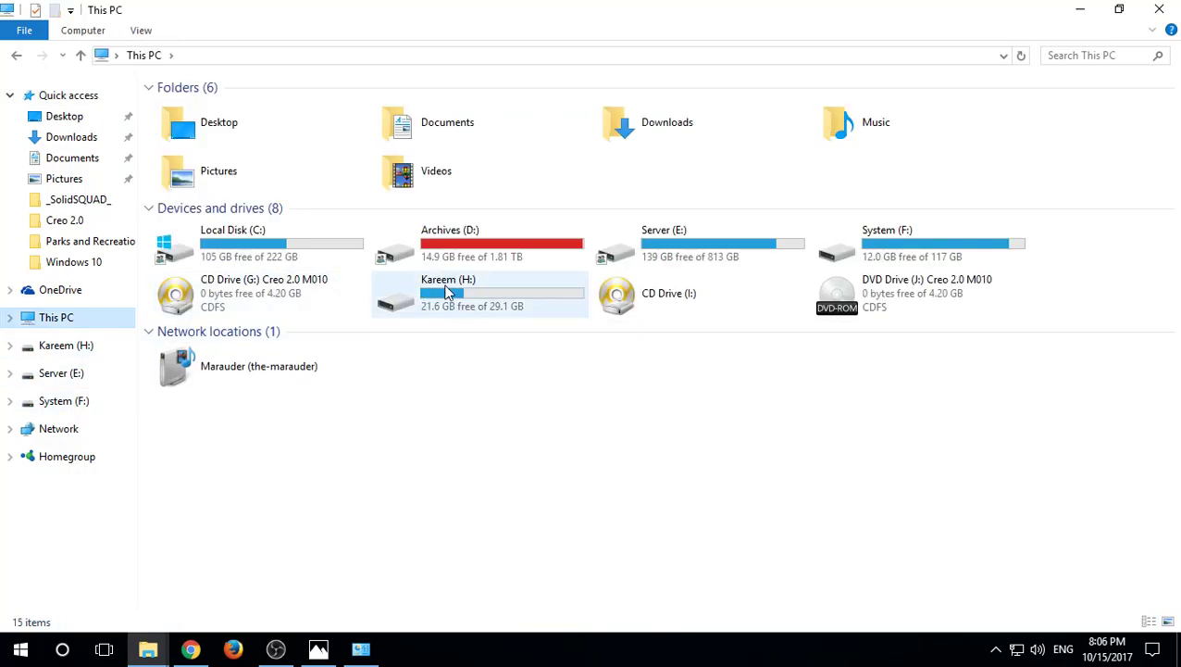
{"action": "double_click", "coordinate": [278, 259]}
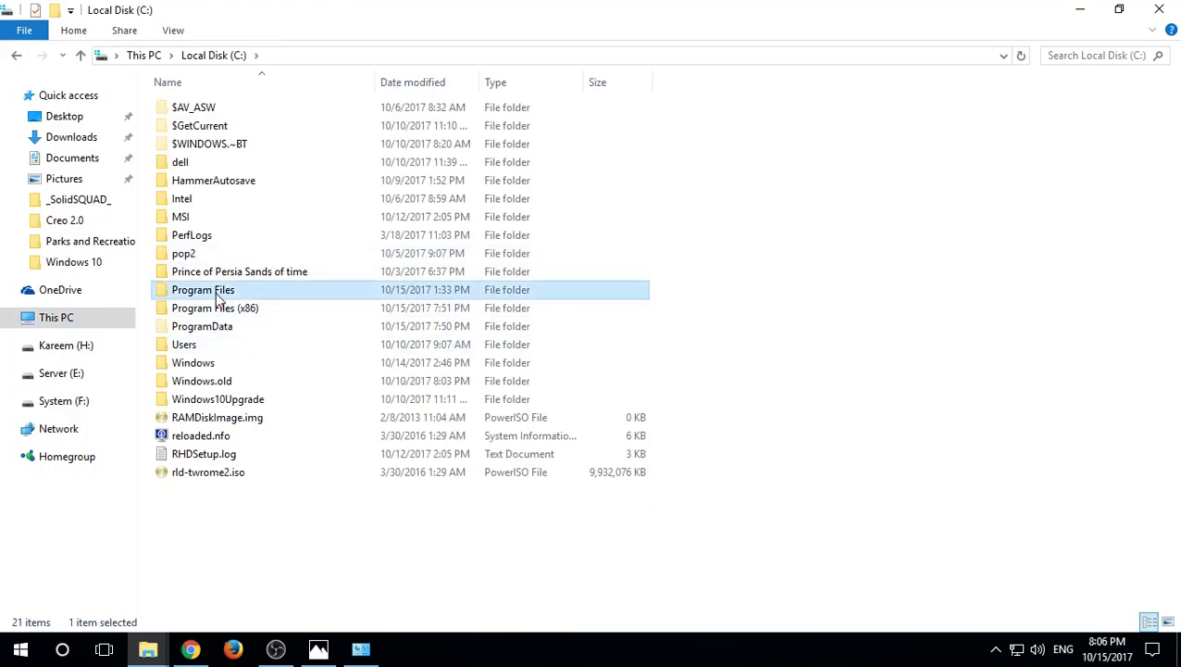
{"action": "double_click", "coordinate": [255, 290]}
Try to create a folder named PTC in Program Files, and delete the new folder.
{"action": "right_click", "coordinate": [731, 431]}
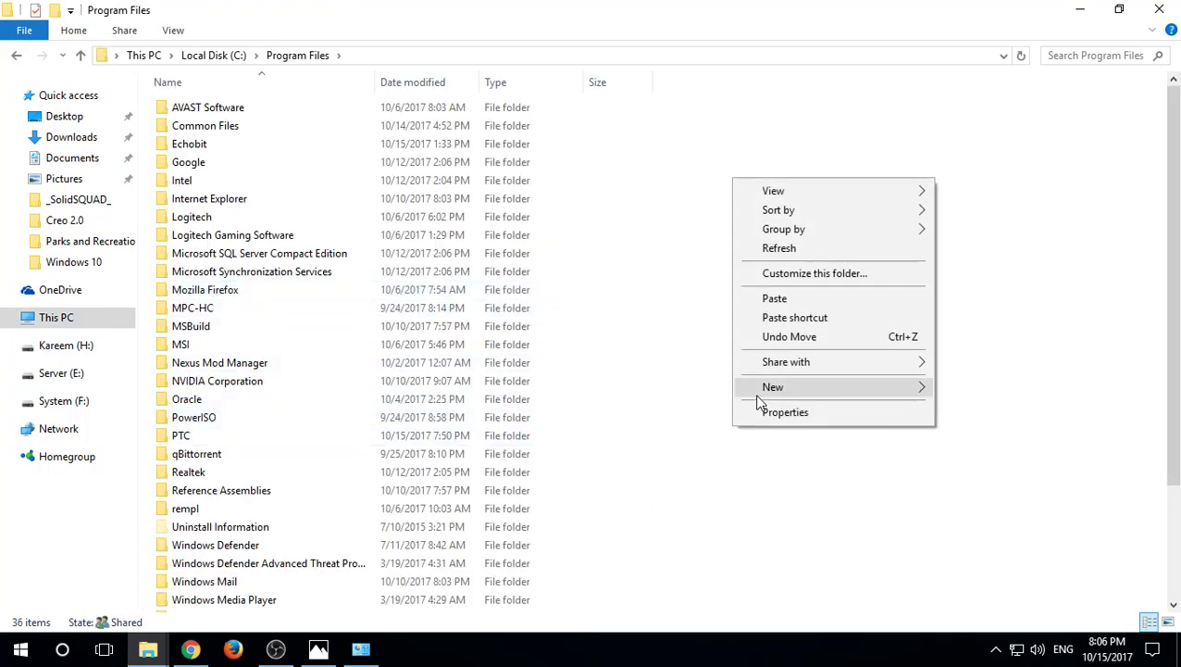
{"action": "mouse_move", "coordinate": [889, 389]}
{"action": "left_click", "coordinate": [972, 388]}
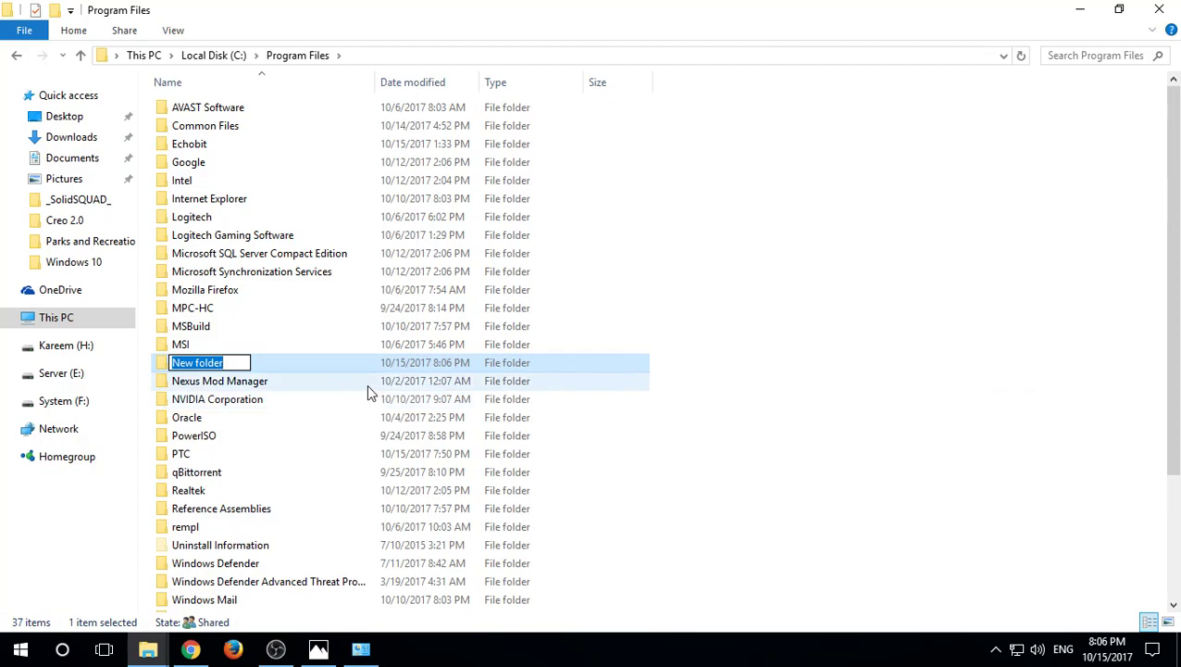
{"action": "type", "text": "ad"}
{"action": "key", "text": "BackSpace"}
{"action": "key", "text": "BackSpace"}
{"action": "type", "text": "PTC"}
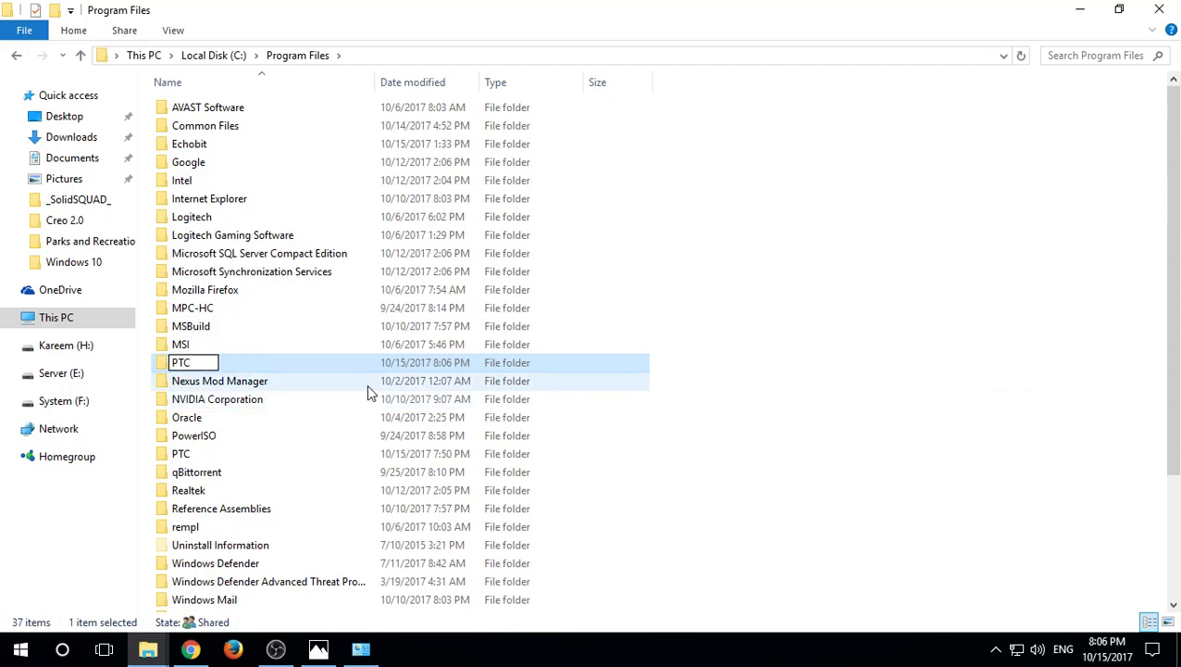
{"action": "key", "text": "Escape"}
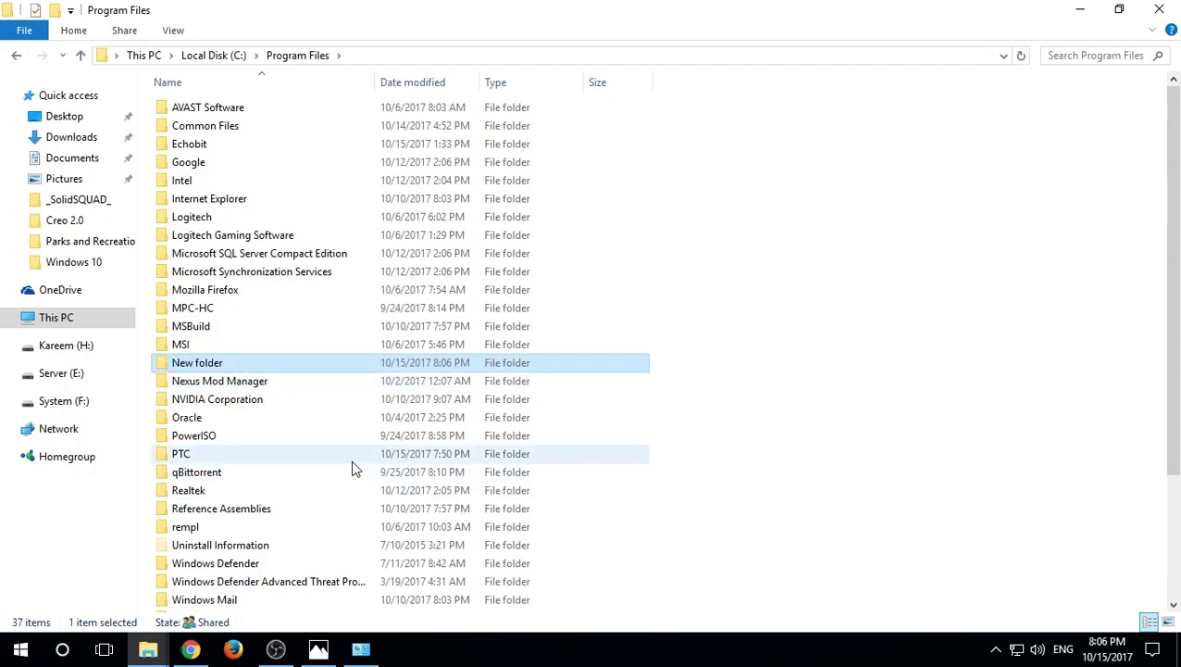
{"action": "key", "text": "Delete"}
{"action": "left_click", "coordinate": [532, 206]}
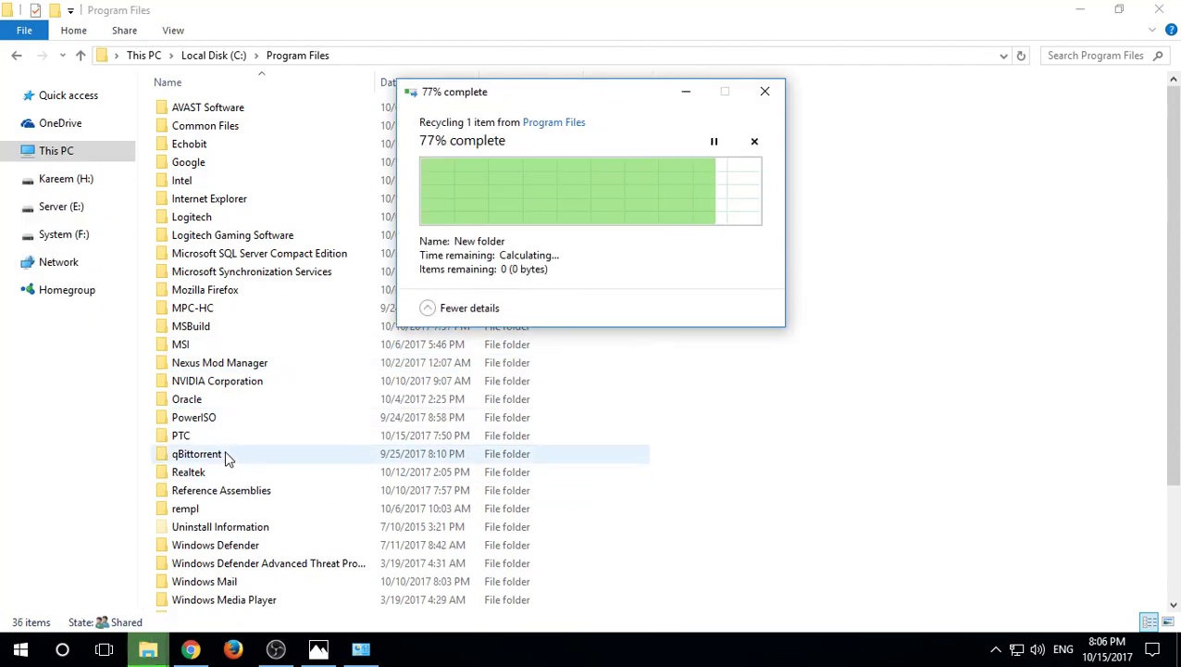
Permanently delete the Creo 2.0, MKS Toolkit and Quality Agent folders from the PTC folder with administrator permission.
{"action": "double_click", "coordinate": [199, 433]}
{"action": "left_click_drag", "start_coordinate": [200, 242], "coordinate": [179, 132]}
{"action": "key", "text": "shift+Delete"}
{"action": "key", "text": "Return"}
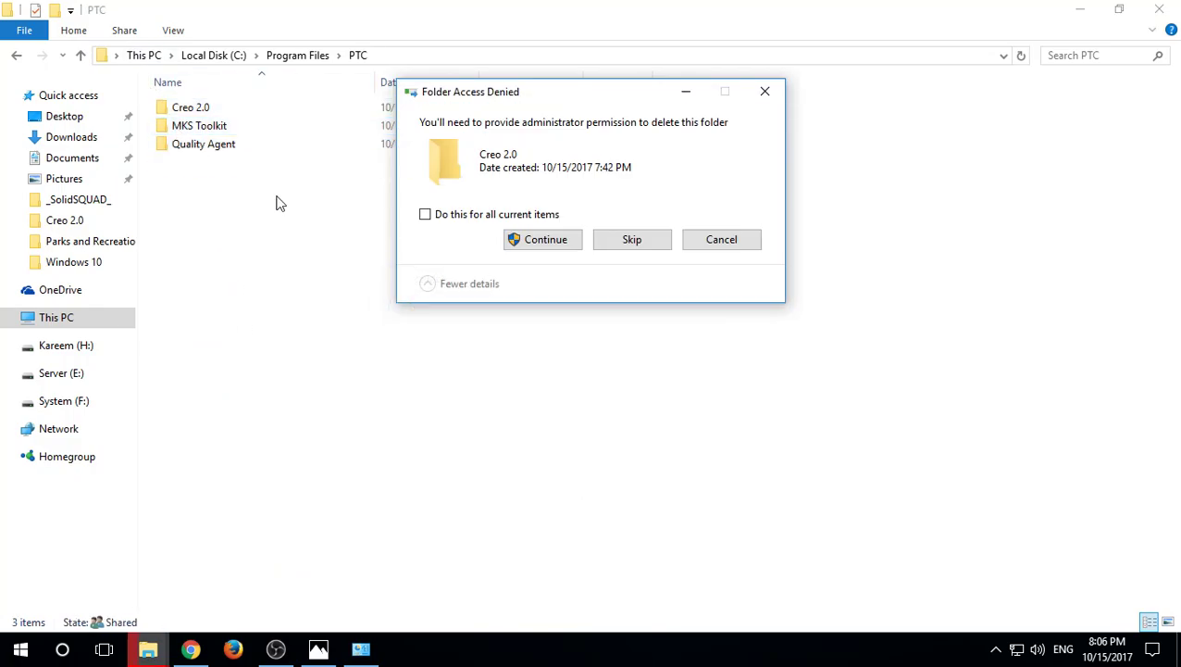
{"action": "left_click", "coordinate": [556, 248]}
{"action": "left_click", "coordinate": [545, 240]}
{"action": "left_click", "coordinate": [546, 240]}
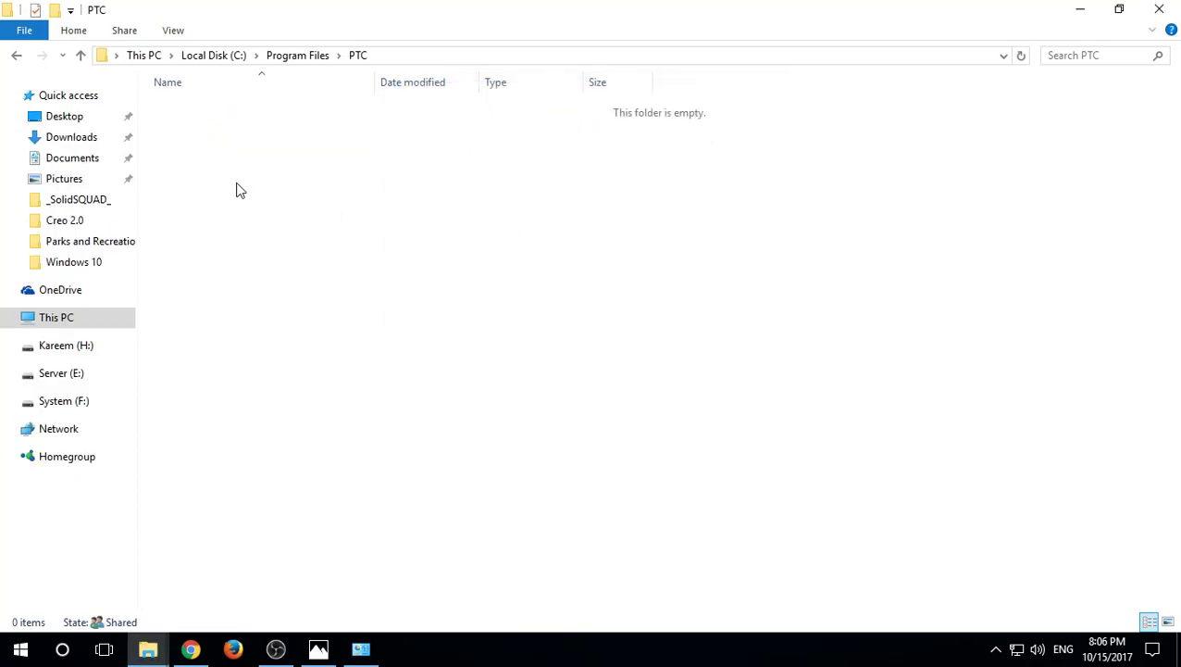
Paste the copied ptc_licfile.dat into Program Files\PTC, granting administrator permission.
{"action": "right_click", "coordinate": [238, 220]}
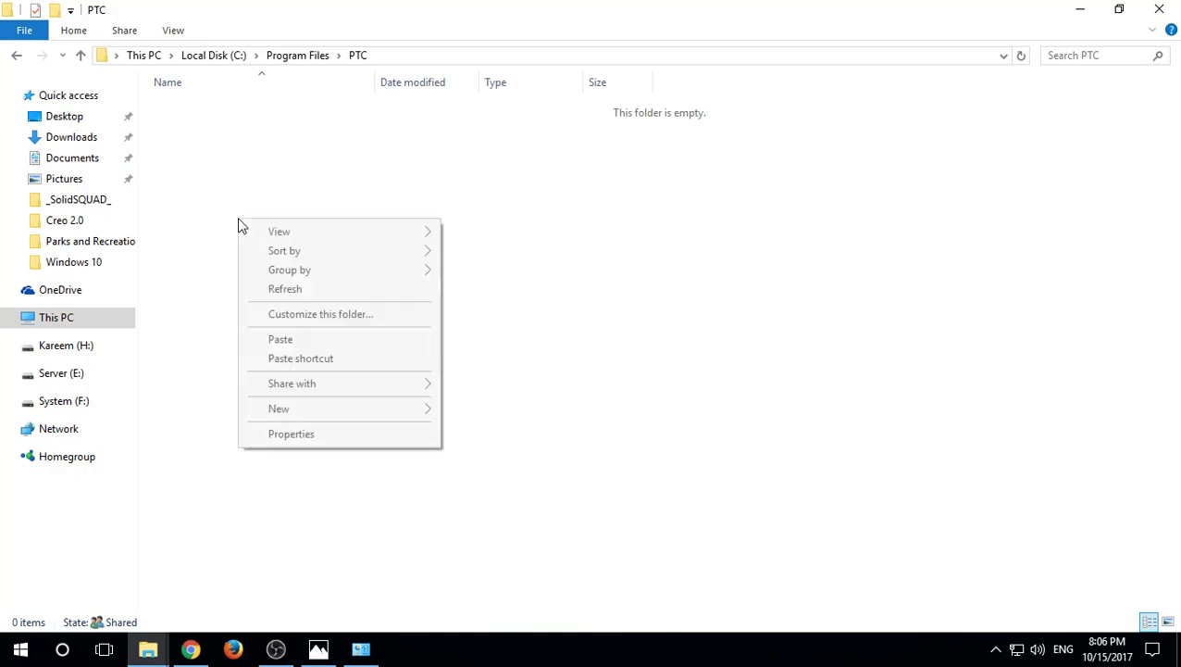
{"action": "left_click", "coordinate": [281, 339]}
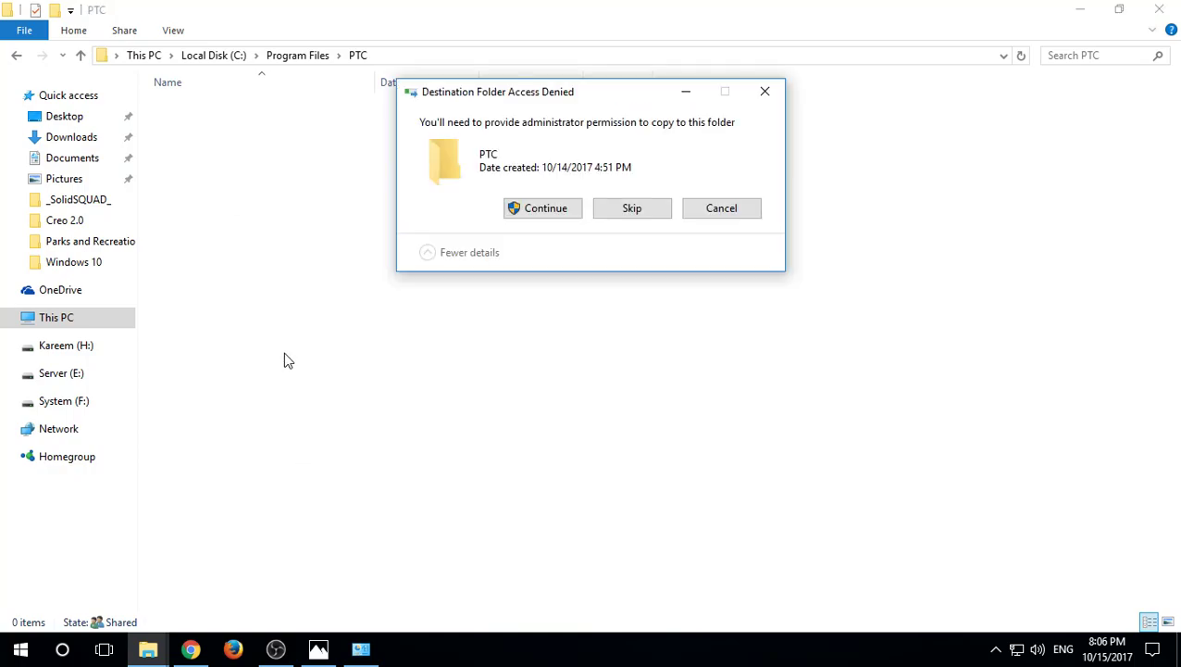
{"action": "left_click", "coordinate": [528, 208]}
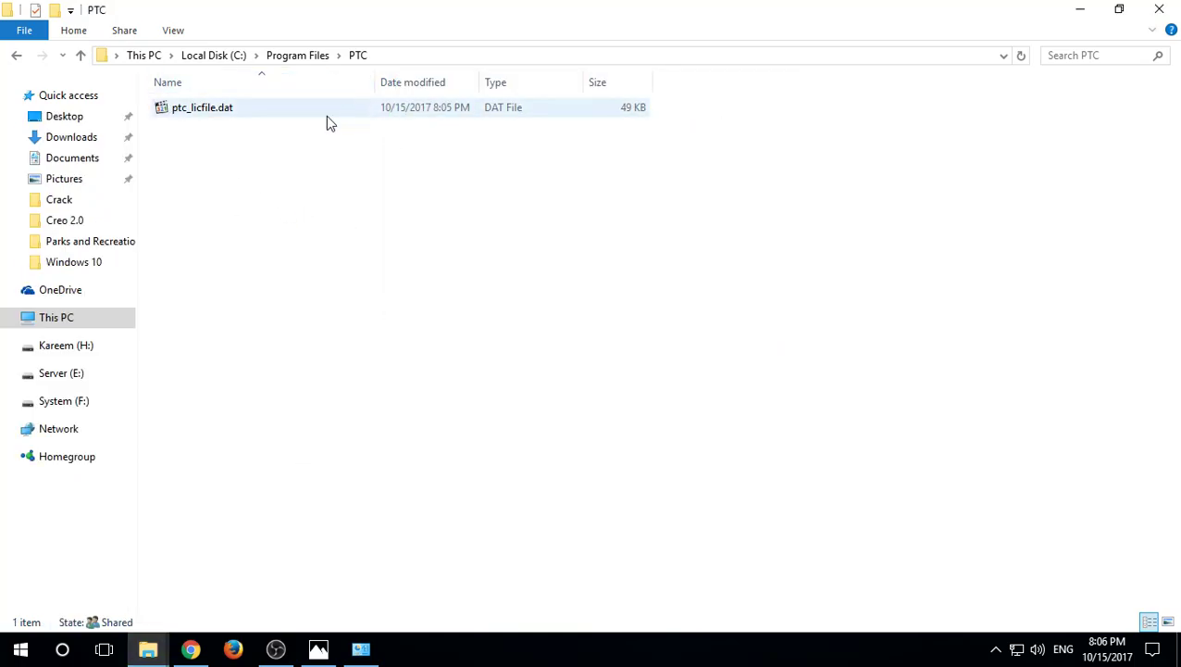
Open the pasted ptc_licfile.dat in Notepad, check the host ID in its header comment, and close the file.
{"action": "right_click", "coordinate": [203, 112]}
{"action": "mouse_move", "coordinate": [242, 160]}
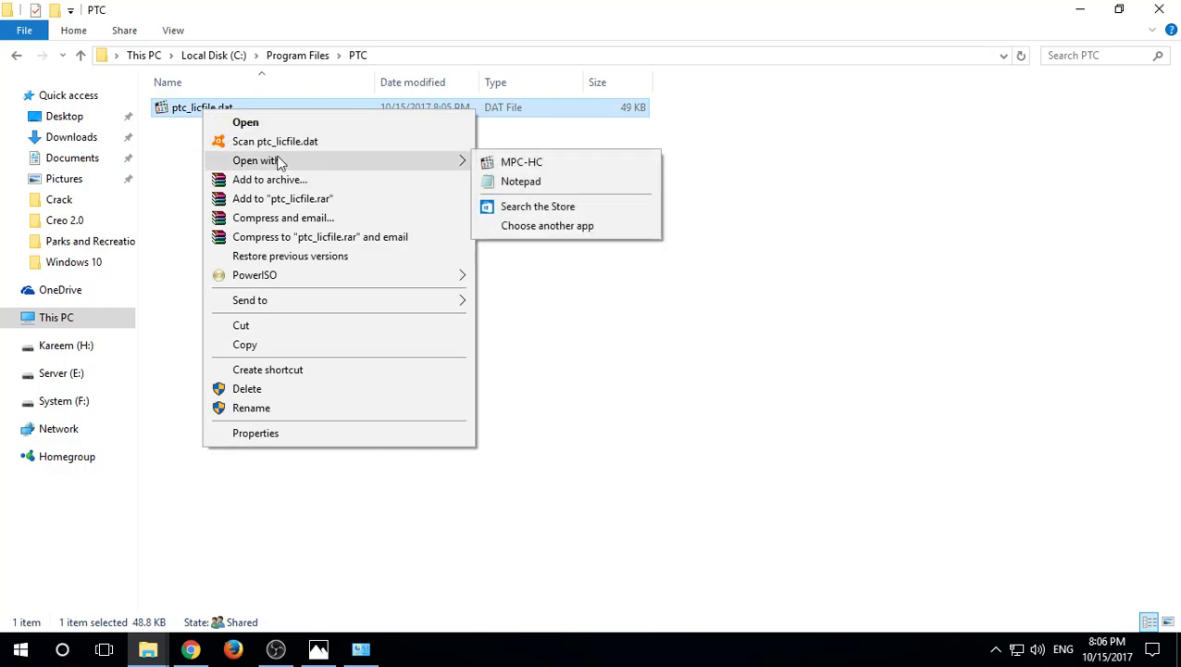
{"action": "left_click", "coordinate": [648, 187]}
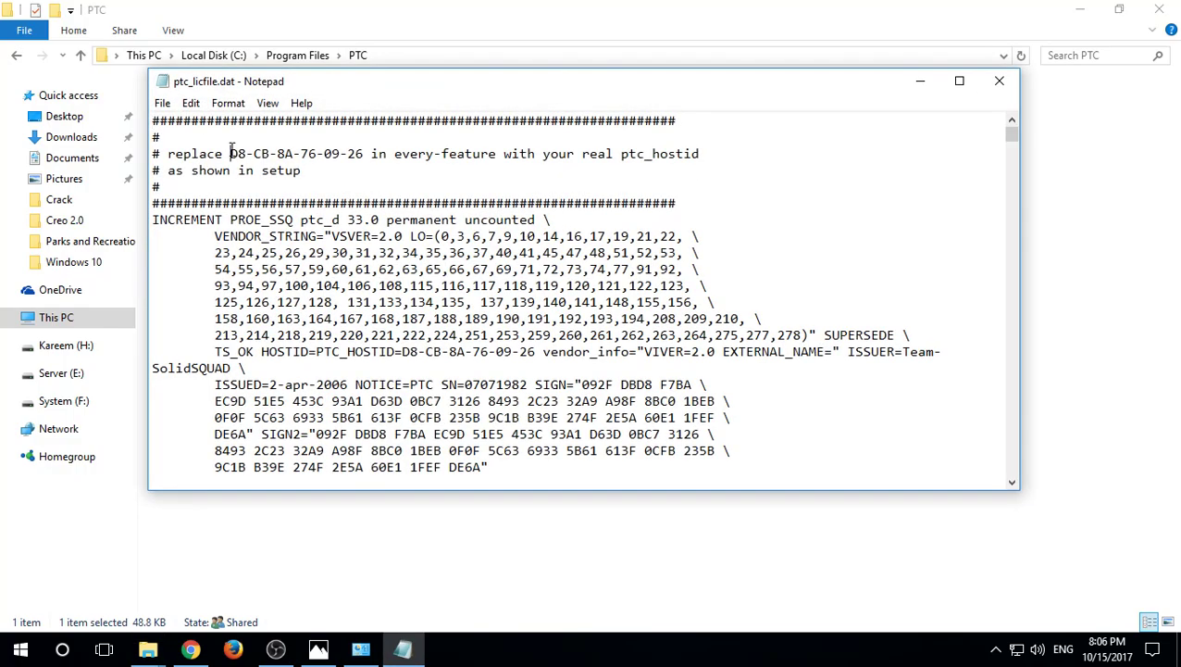
{"action": "left_click_drag", "start_coordinate": [231, 154], "coordinate": [367, 151]}
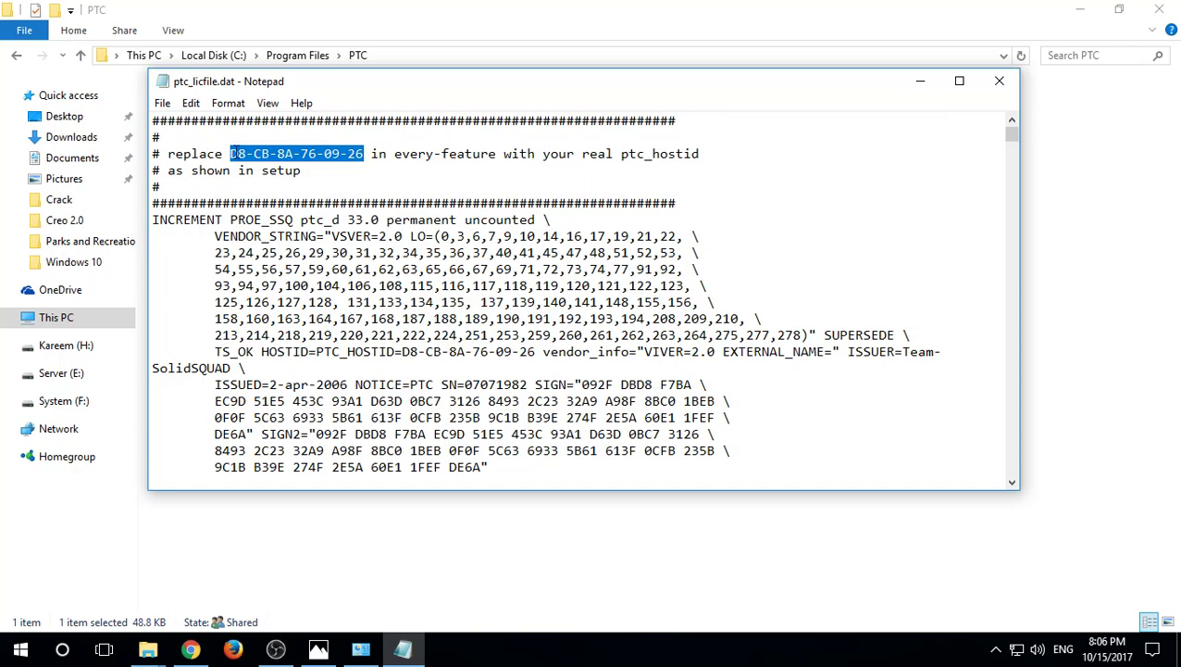
{"action": "left_click", "coordinate": [230, 154]}
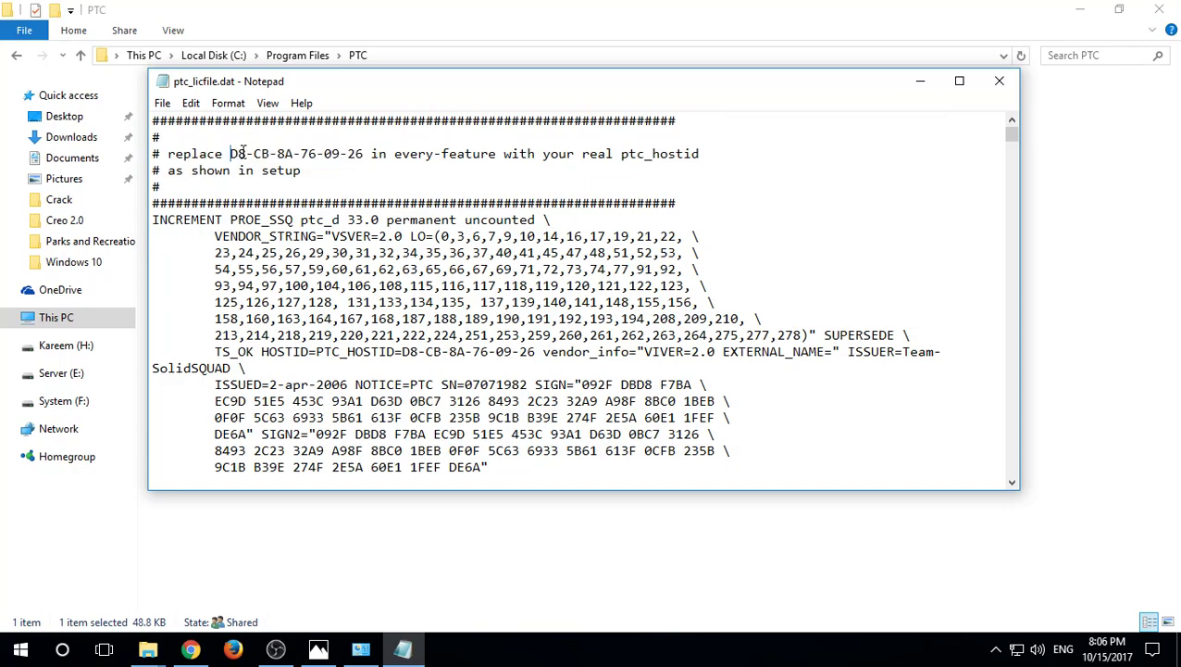
{"action": "left_click", "coordinate": [1000, 82]}
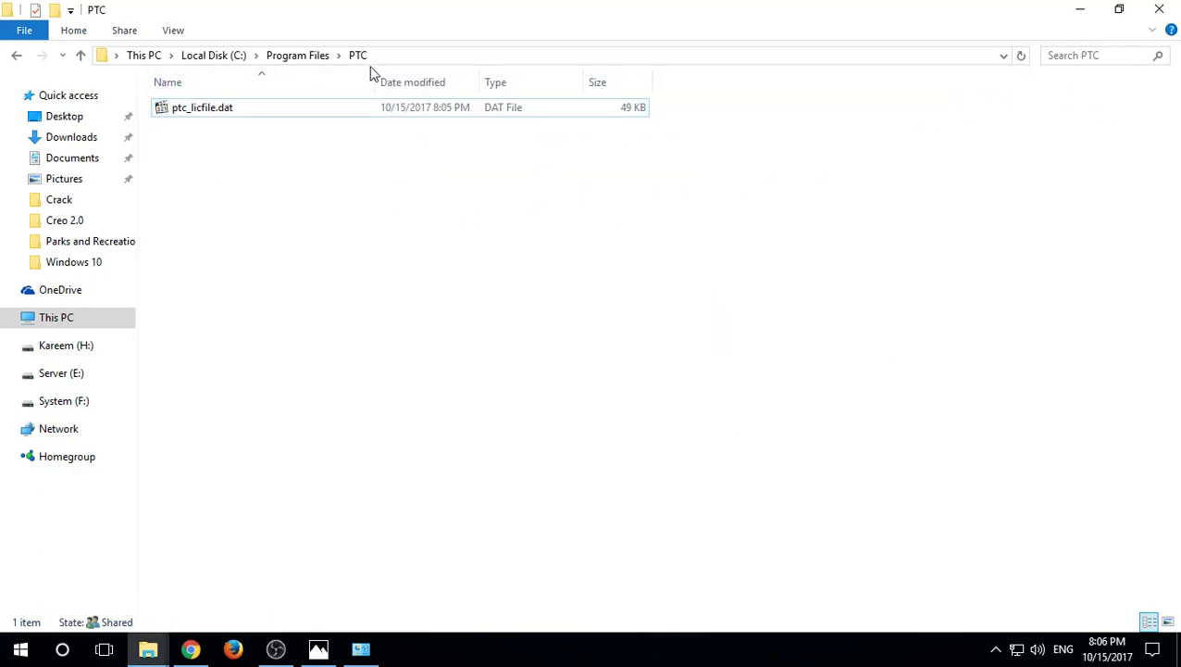
Reduce the PTC folder to a smaller window and run setup.exe from the Creo 2.0 M010 DVD drive as administrator.
{"action": "left_click_drag", "start_coordinate": [403, 7], "coordinate": [510, 228]}
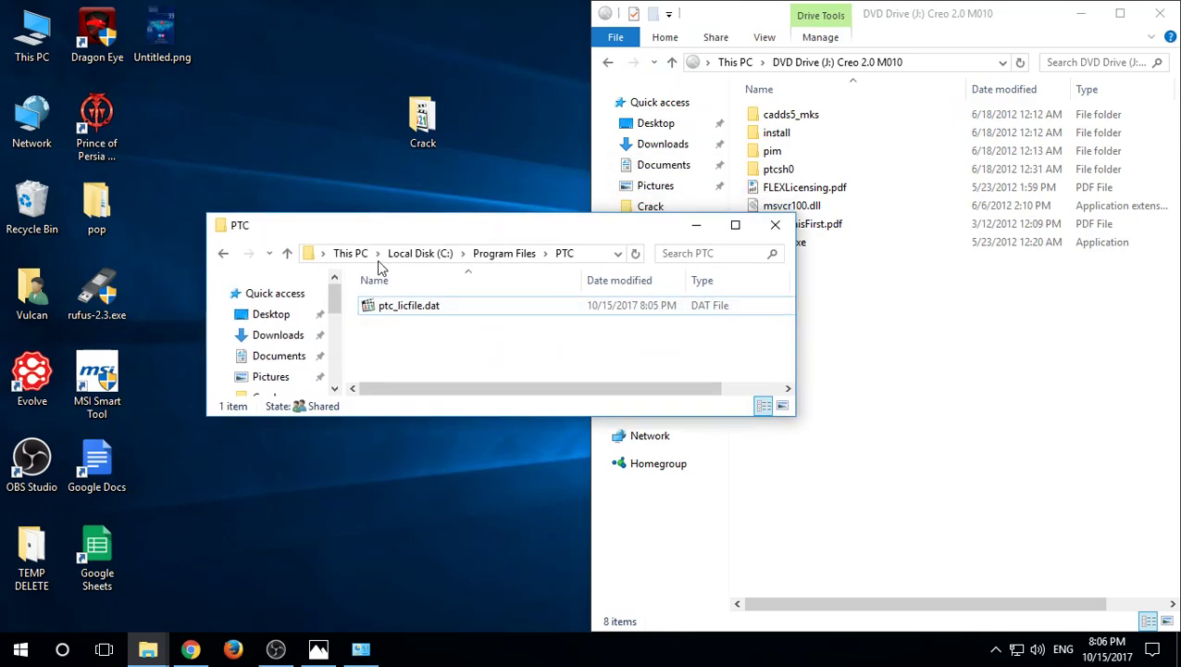
{"action": "left_click", "coordinate": [824, 319]}
{"action": "left_click", "coordinate": [768, 244]}
{"action": "right_click", "coordinate": [758, 248]}
{"action": "left_click", "coordinate": [776, 276]}
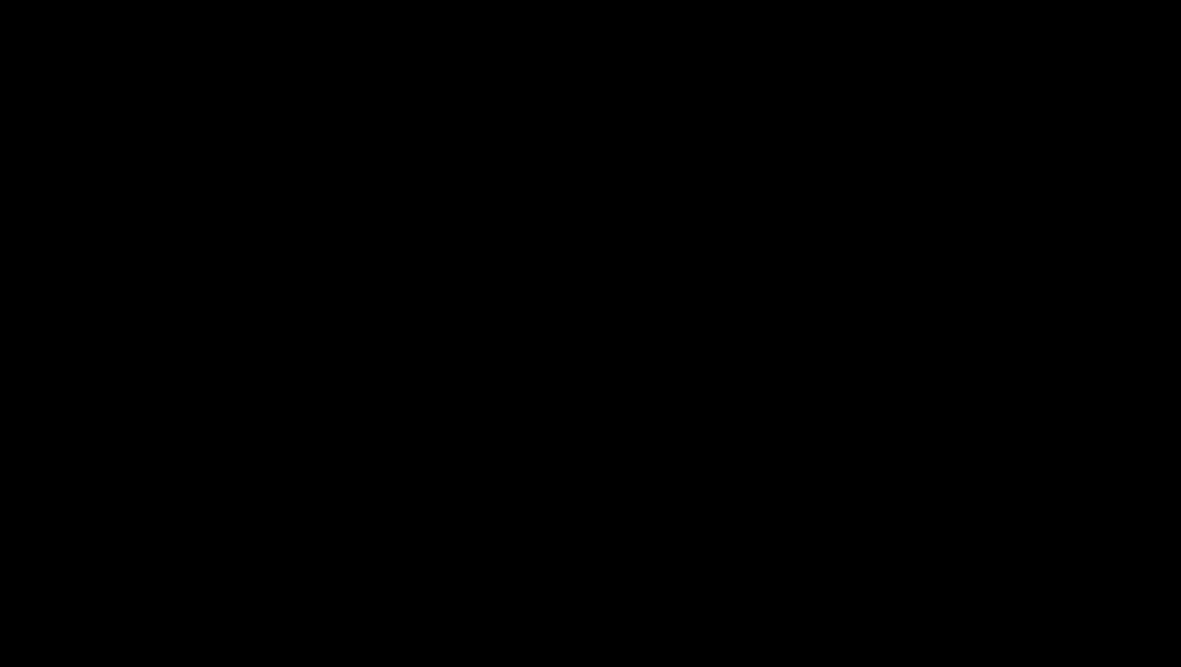
{"action": "left_click", "coordinate": [473, 432]}
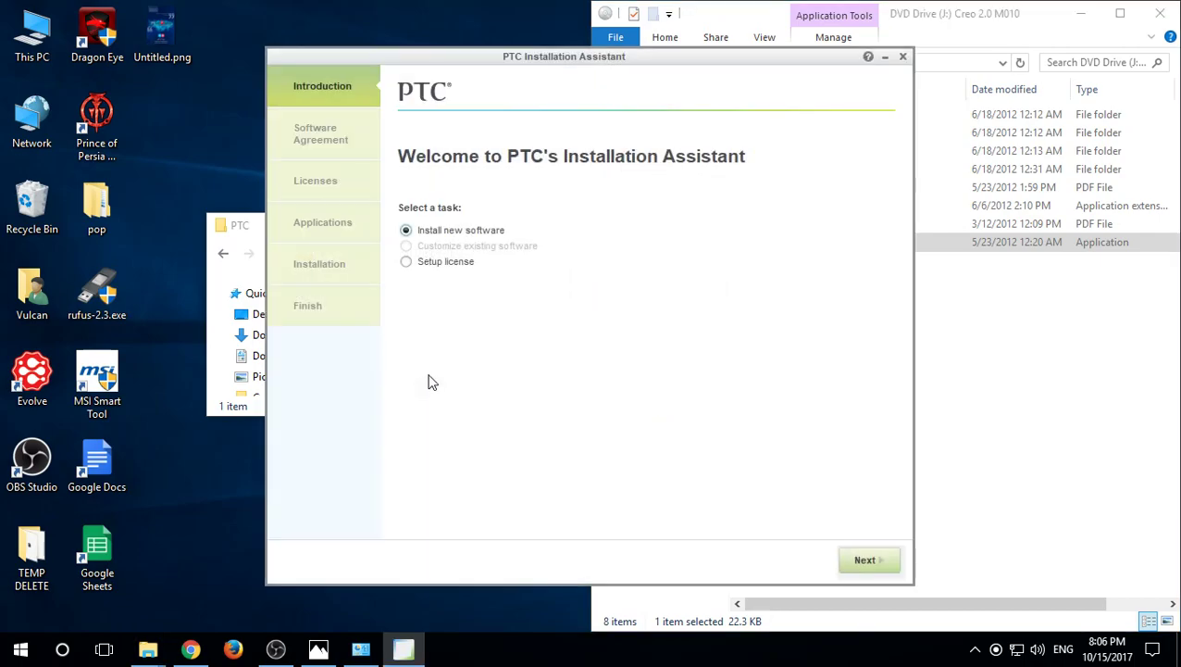
Proceed with installing new software and accept the PTC license agreement.
{"action": "left_click", "coordinate": [863, 561]}
{"action": "left_click", "coordinate": [407, 420]}
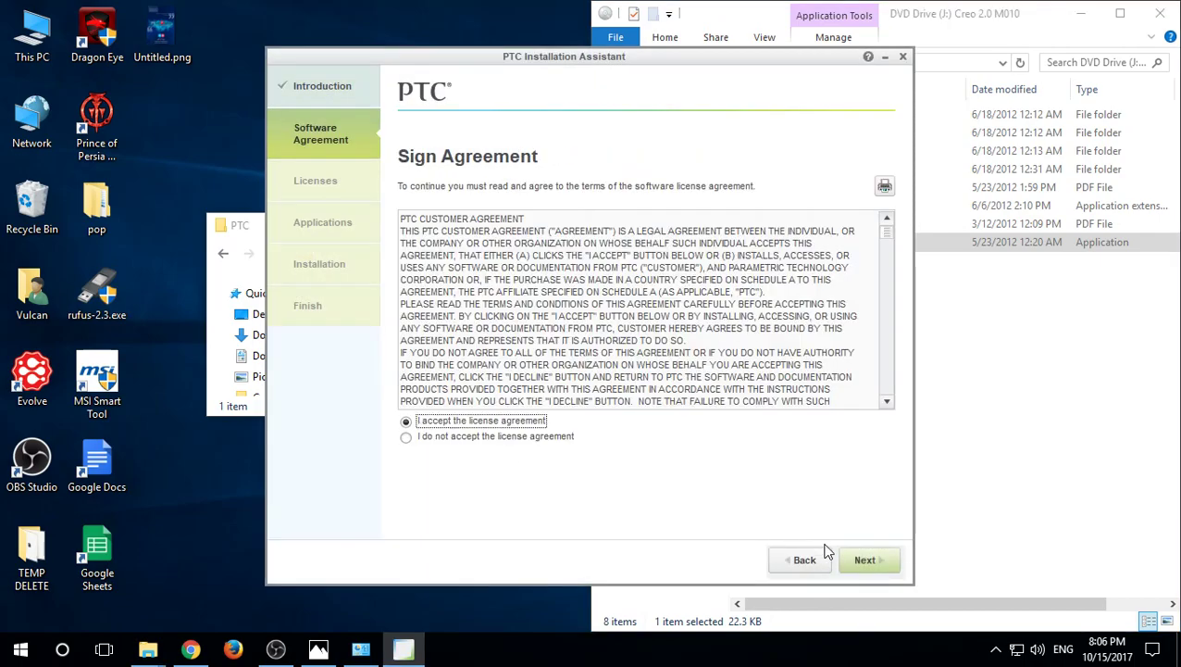
{"action": "left_click", "coordinate": [845, 561]}
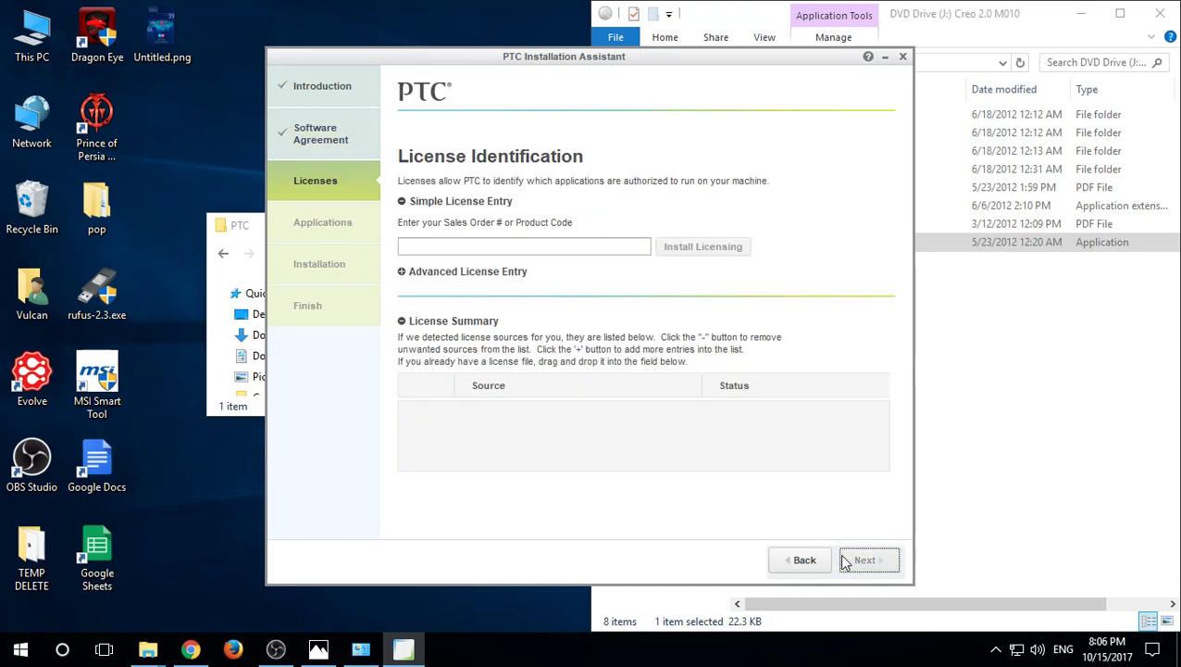
Add C:\Program Files\PTC\ptc_licfile.dat as a source in the License Summary, with the installer and PTC folder arranged within reach.
{"action": "left_click", "coordinate": [498, 413]}
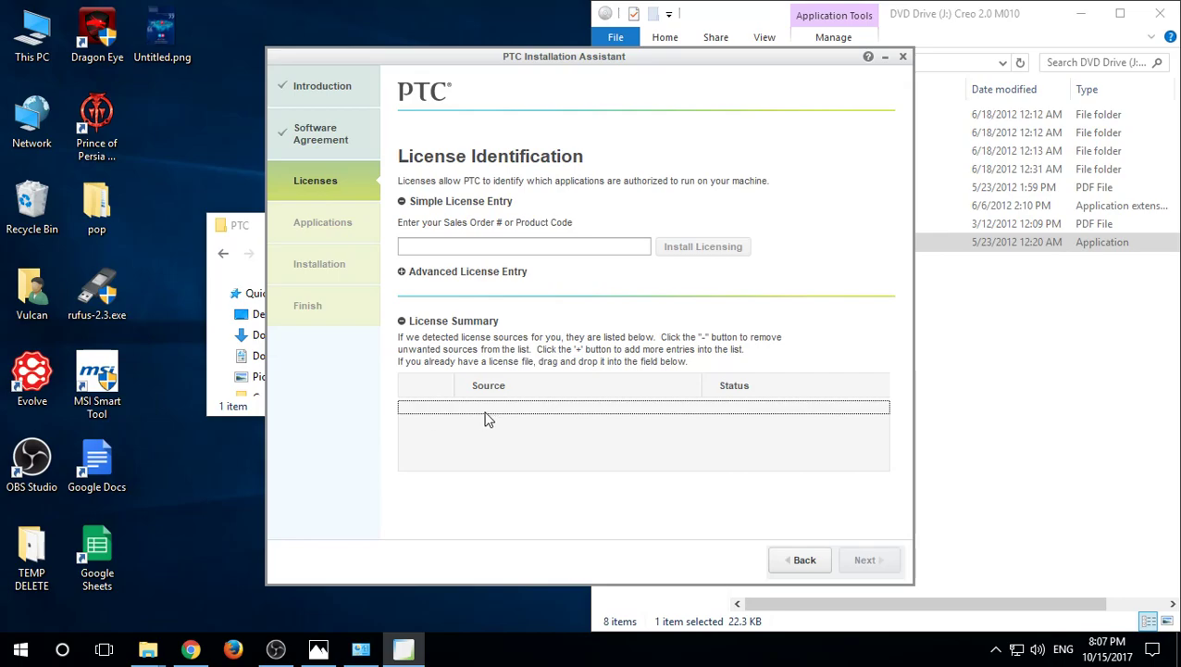
{"action": "left_click", "coordinate": [798, 559]}
{"action": "left_click", "coordinate": [808, 560]}
{"action": "left_click", "coordinate": [853, 566]}
{"action": "left_click", "coordinate": [852, 566]}
{"action": "left_click", "coordinate": [551, 413]}
{"action": "left_click_drag", "start_coordinate": [534, 59], "coordinate": [808, 63]}
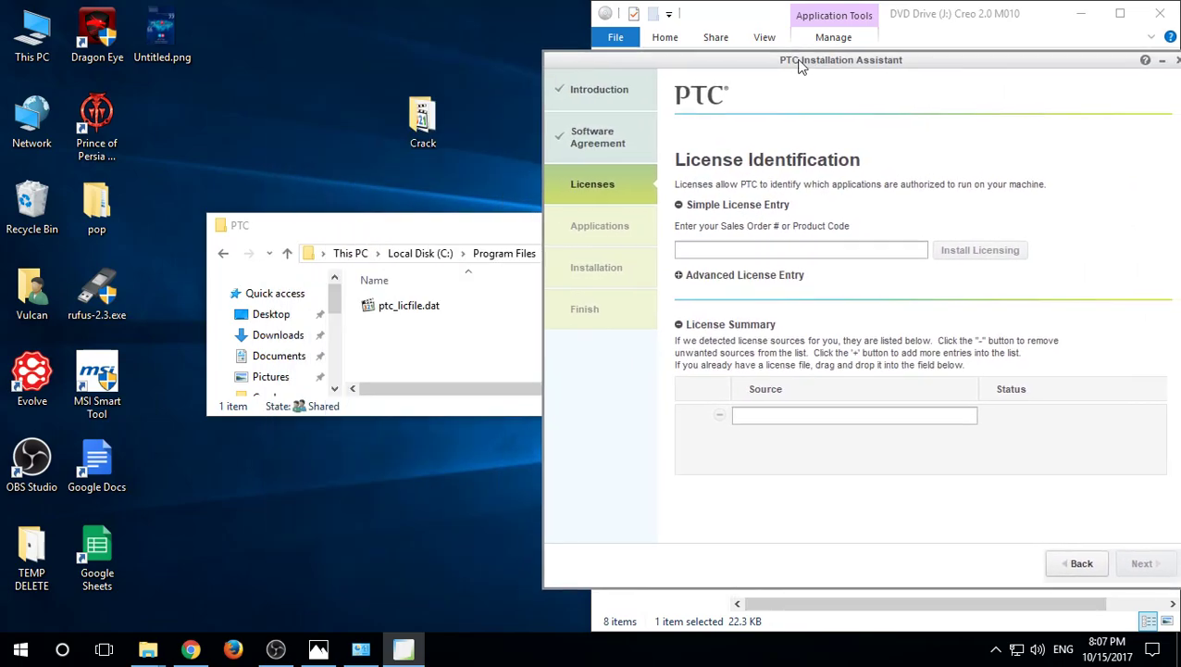
{"action": "left_click_drag", "start_coordinate": [338, 225], "coordinate": [221, 188]}
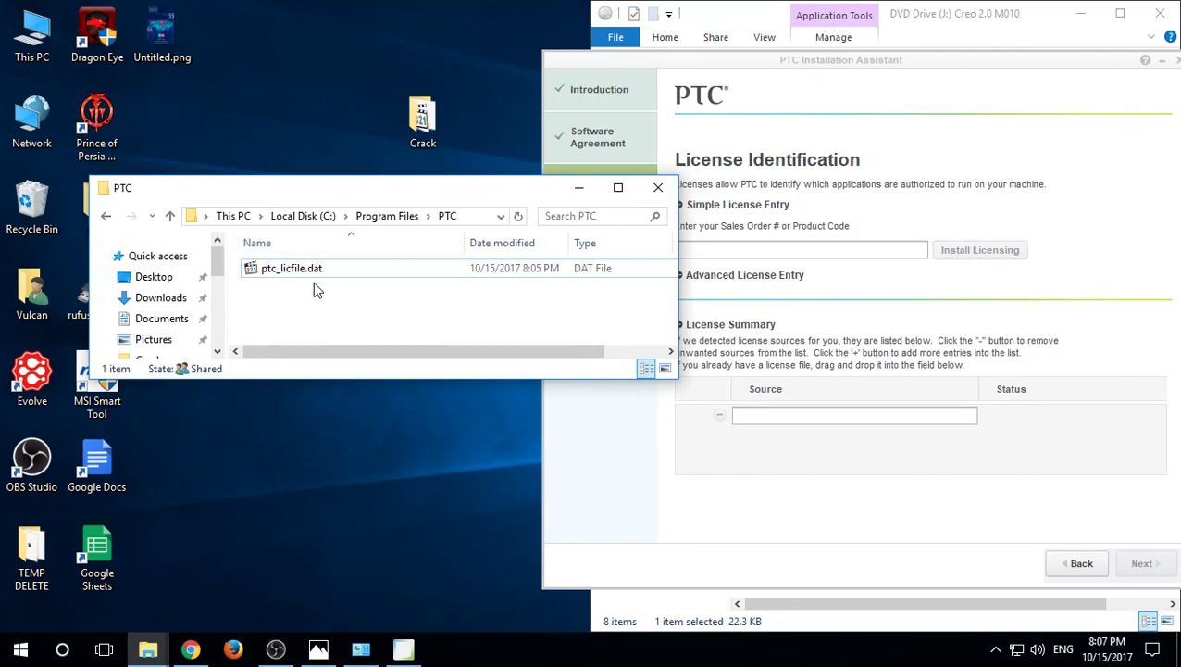
{"action": "left_click_drag", "start_coordinate": [265, 275], "coordinate": [725, 389]}
{"action": "left_click_drag", "start_coordinate": [785, 424], "coordinate": [786, 417]}
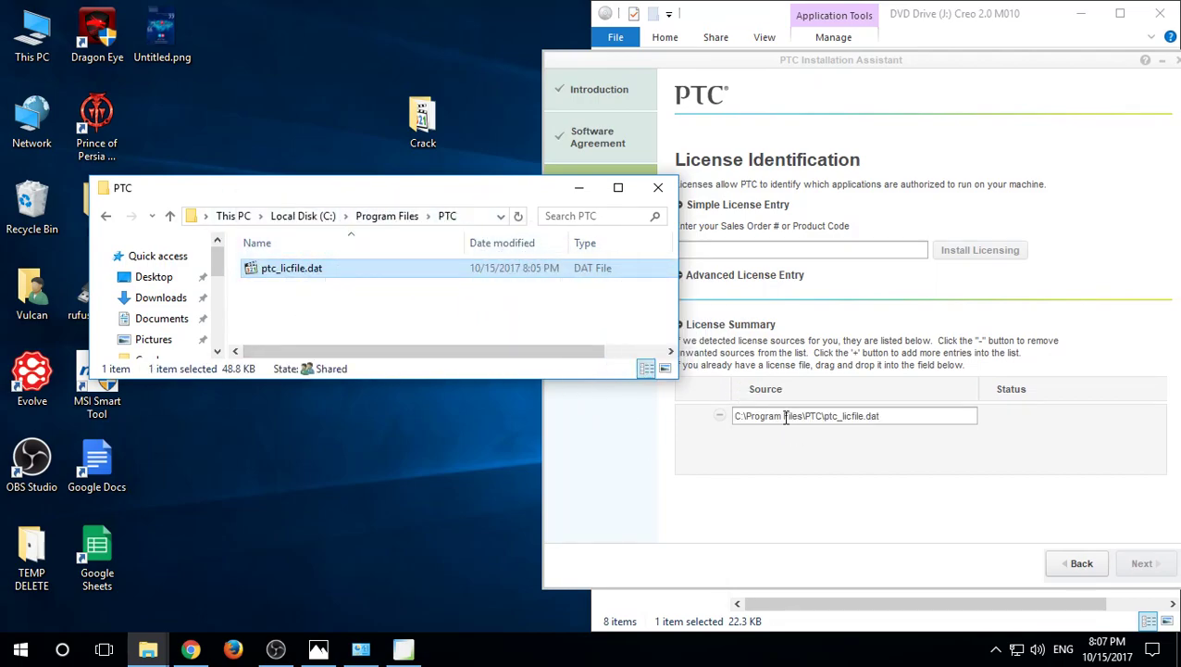
{"action": "left_click", "coordinate": [996, 483]}
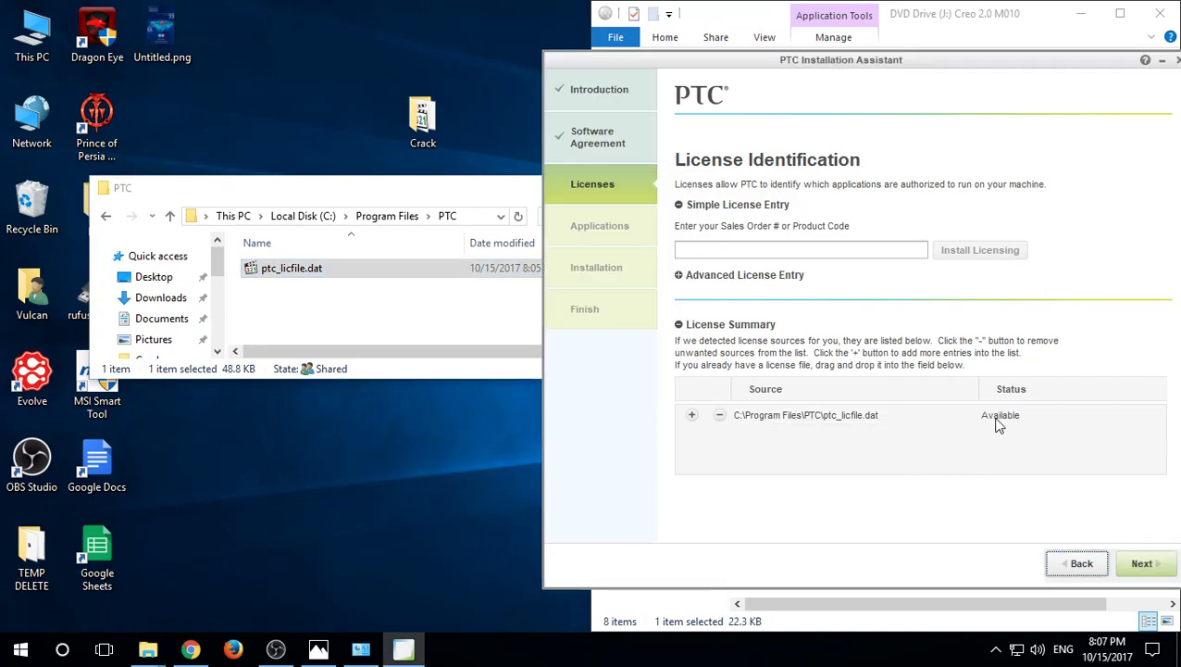
Install all listed applications to C:\Program Files\PTC with Quality Agent data collection disabled.
{"action": "left_click", "coordinate": [1141, 563]}
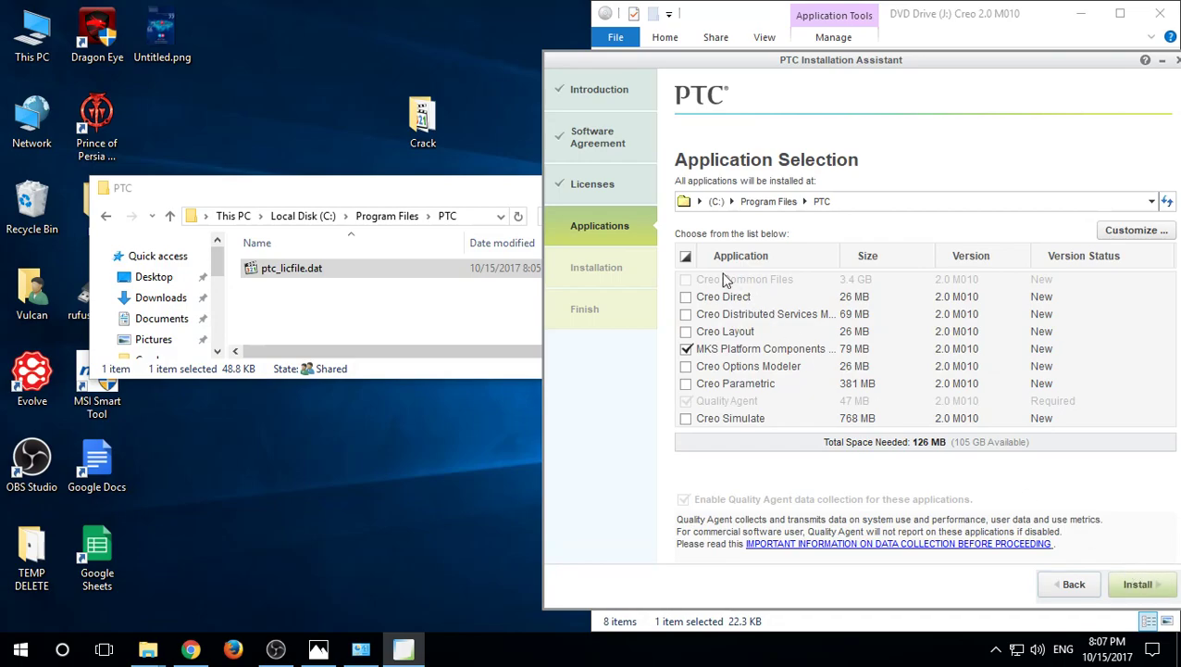
{"action": "left_click", "coordinate": [686, 257]}
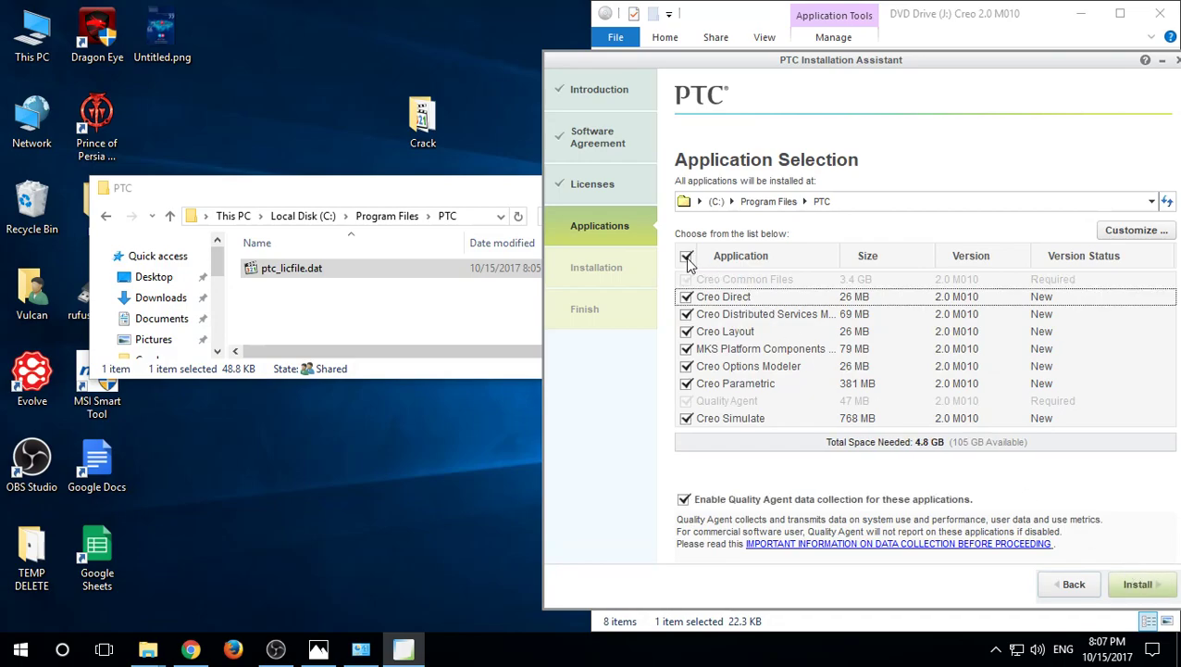
{"action": "left_click", "coordinate": [688, 505]}
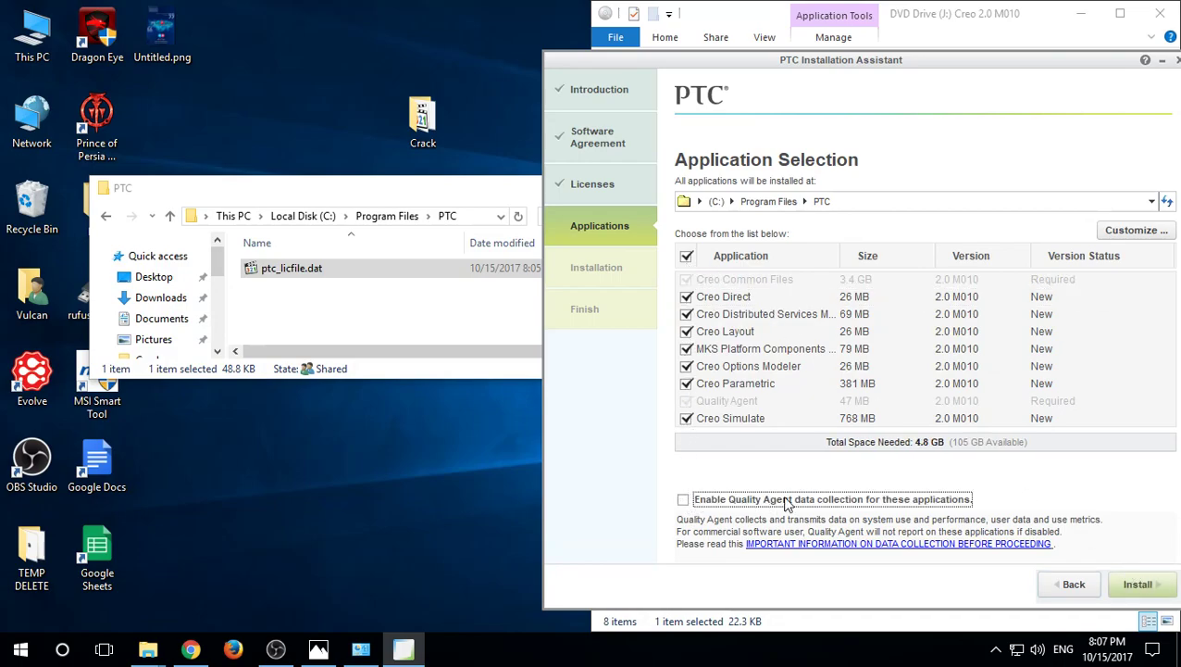
{"action": "left_click", "coordinate": [1141, 587]}
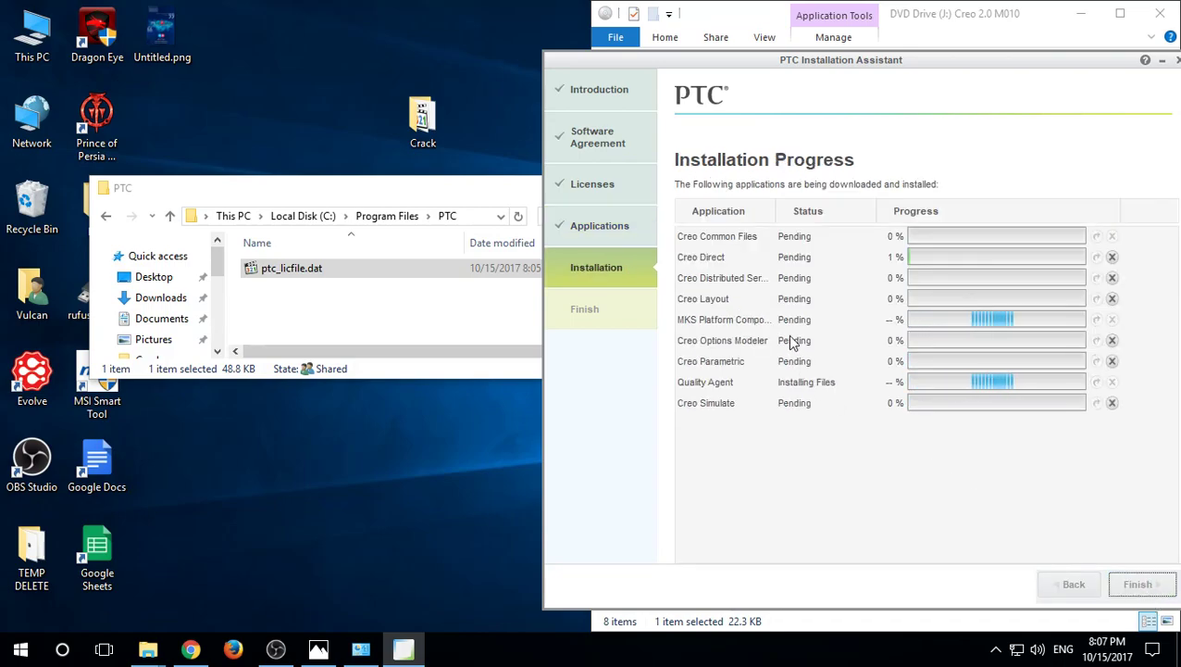
Move the installer window out of the way and open ptc_licfile.dat from the desktop Crack folder in Notepad to point out the host ID.
{"action": "left_click_drag", "start_coordinate": [714, 70], "coordinate": [408, 67]}
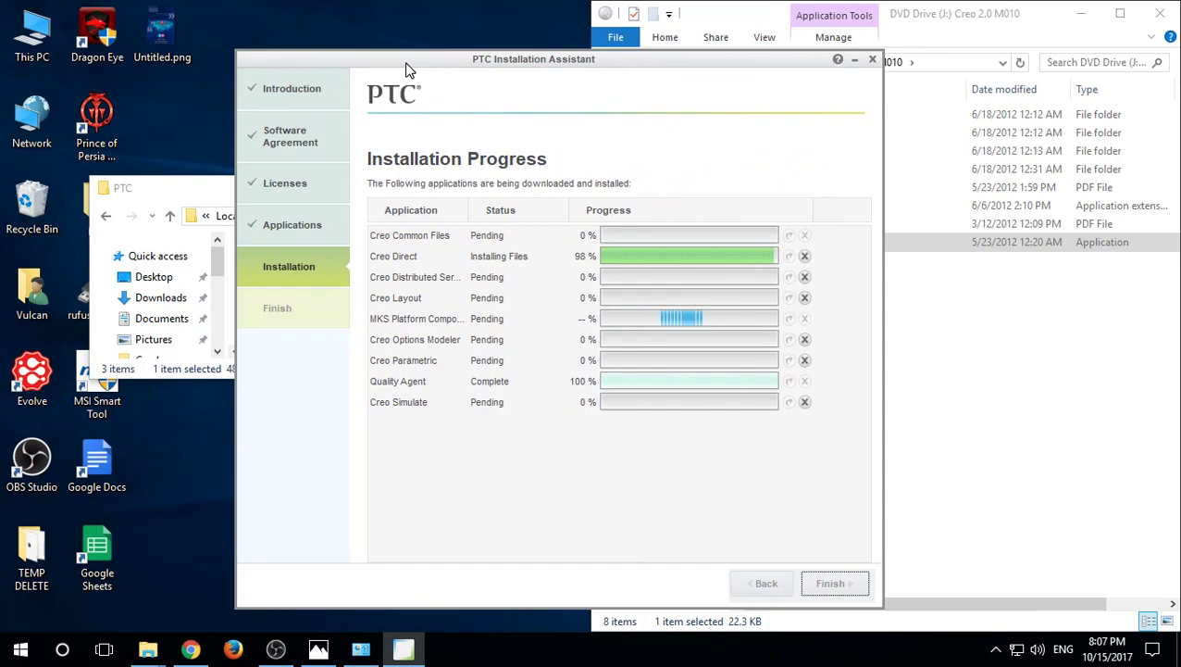
{"action": "left_click_drag", "start_coordinate": [489, 63], "coordinate": [508, 445]}
{"action": "left_click", "coordinate": [422, 120]}
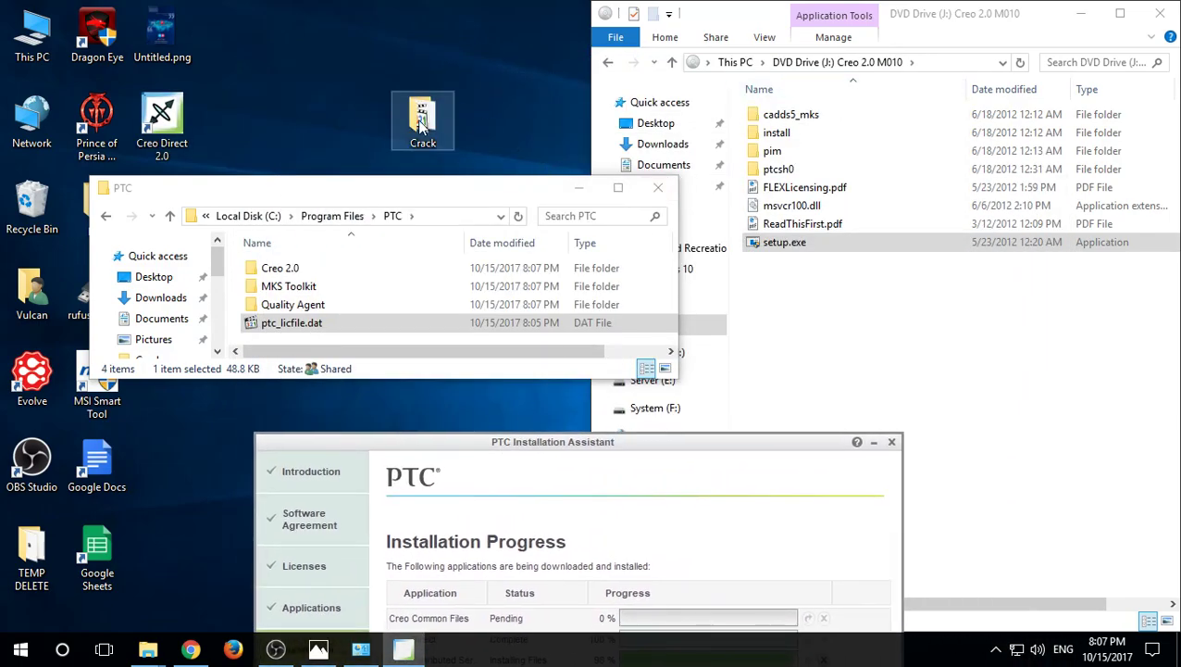
{"action": "double_click", "coordinate": [422, 121]}
{"action": "right_click", "coordinate": [303, 313]}
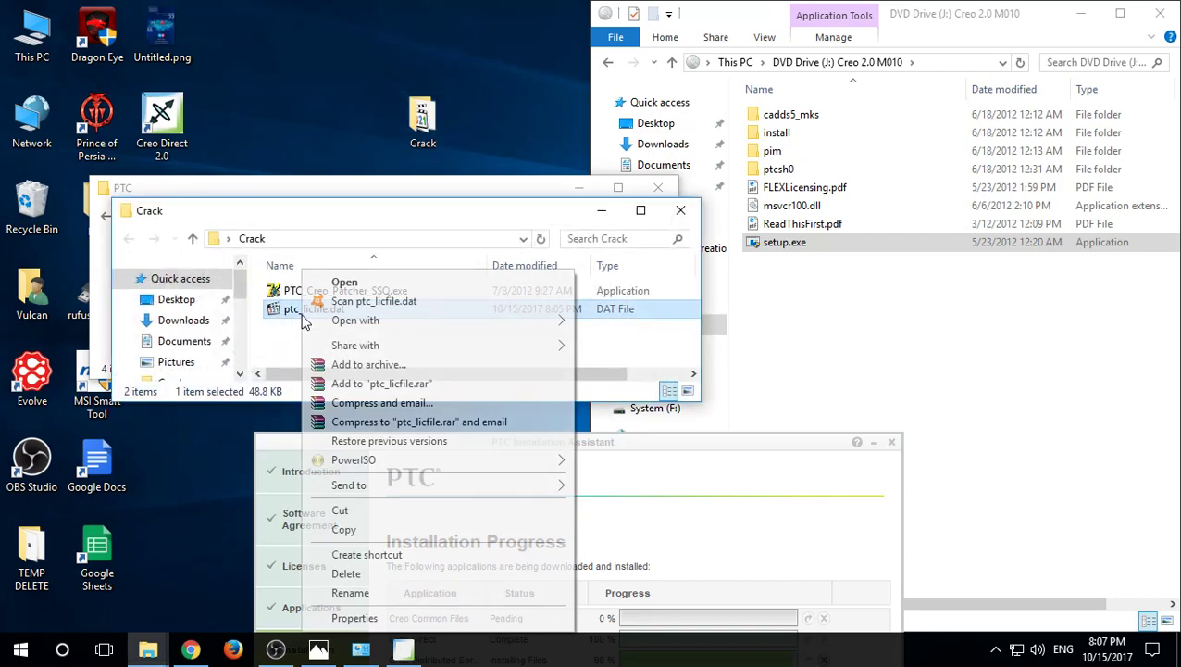
{"action": "mouse_move", "coordinate": [318, 324]}
{"action": "left_click", "coordinate": [619, 341]}
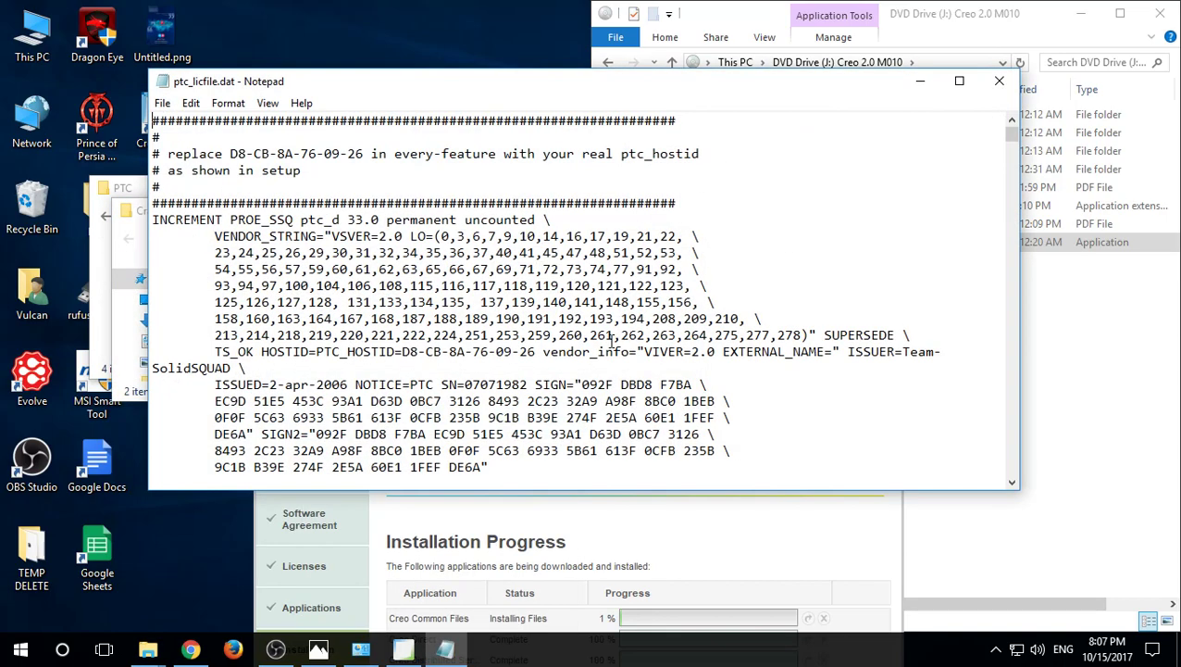
{"action": "left_click_drag", "start_coordinate": [230, 154], "coordinate": [363, 153]}
{"action": "left_click", "coordinate": [363, 154]}
Open Command Prompt and run IPCONFIG /ALL.
{"action": "key", "text": "super"}
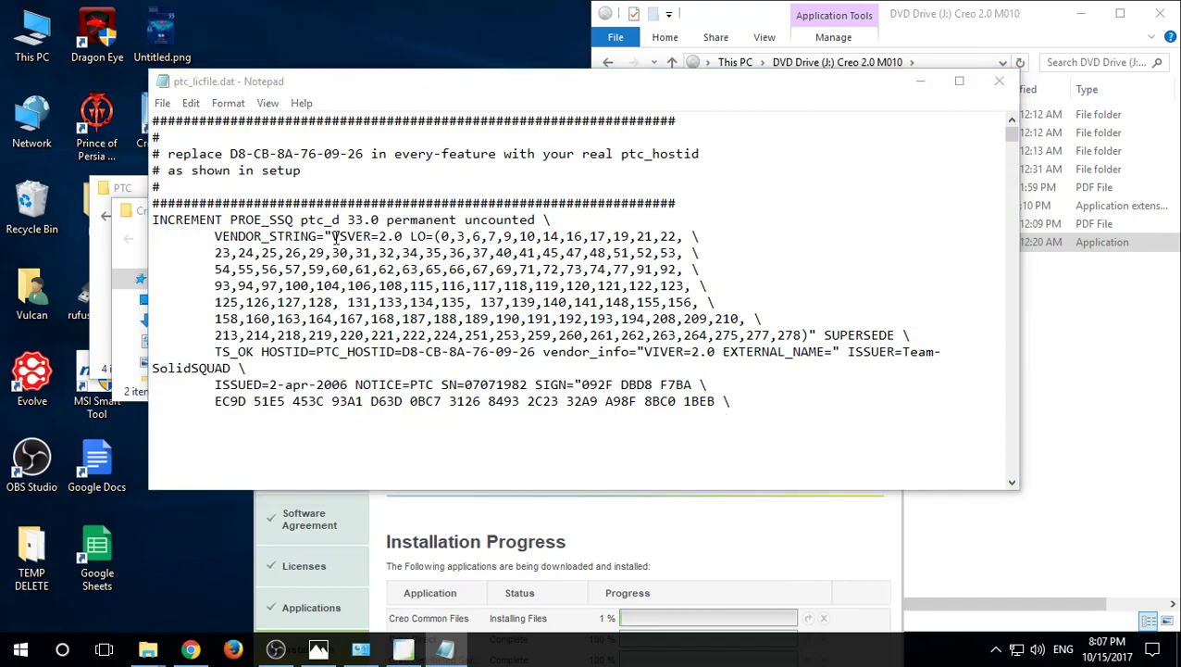
{"action": "type", "text": "cmd"}
{"action": "key", "text": "Return"}
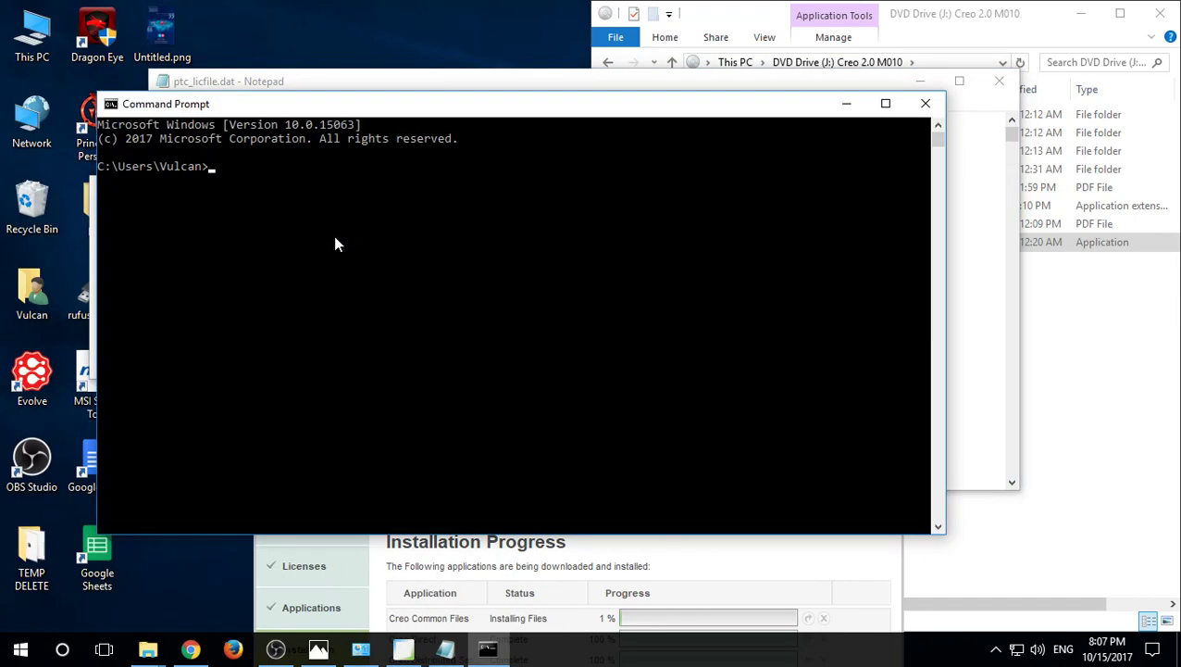
{"action": "type", "text": "IPCONFIG /ALL"}
{"action": "key", "text": "Return"}
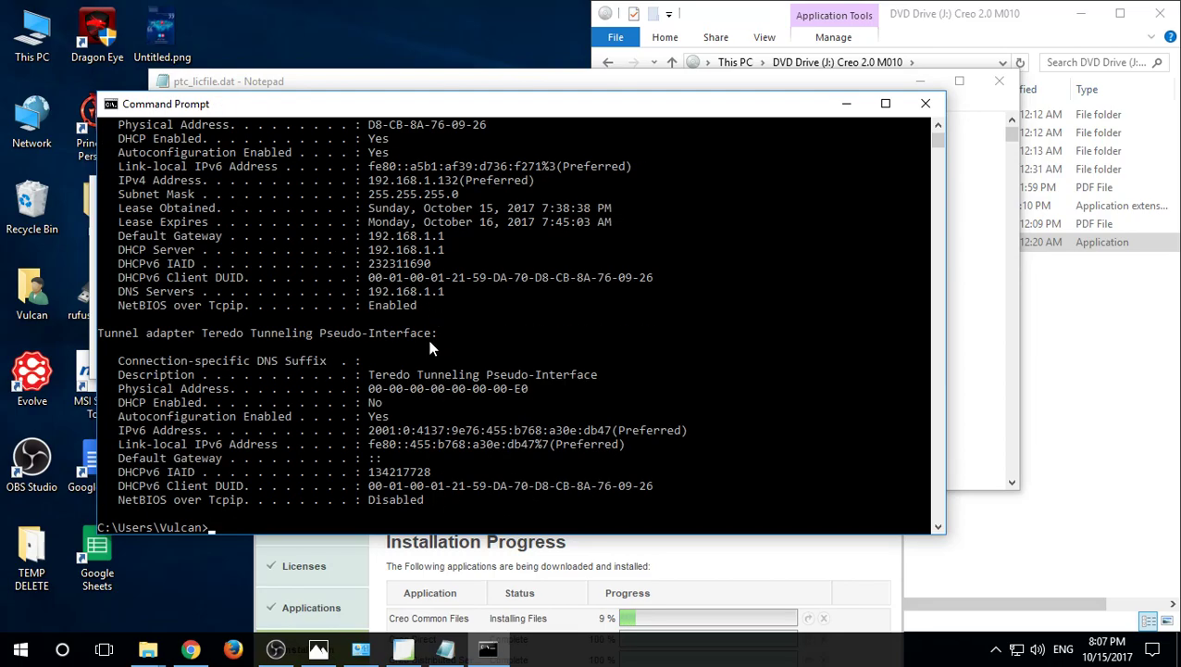
Examine the Ethernet adapter's physical address in the IPCONFIG output, and close Command Prompt.
{"action": "scroll", "coordinate": [407, 361], "scroll_direction": "up", "scroll_amount": 5}
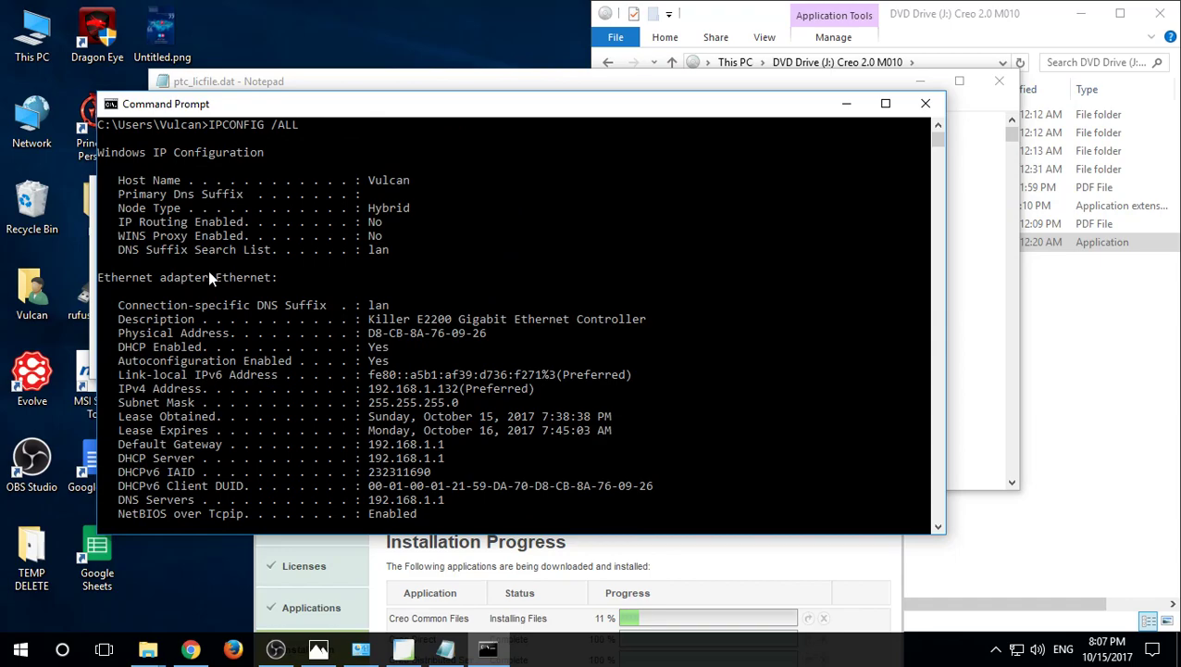
{"action": "scroll", "coordinate": [207, 269], "scroll_direction": "down", "scroll_amount": 6}
{"action": "scroll", "coordinate": [138, 304], "scroll_direction": "down", "scroll_amount": 3}
{"action": "scroll", "coordinate": [183, 312], "scroll_direction": "up", "scroll_amount": 8}
{"action": "scroll", "coordinate": [255, 349], "scroll_direction": "up", "scroll_amount": 1}
{"action": "left_click", "coordinate": [369, 333]}
{"action": "left_click_drag", "start_coordinate": [379, 337], "coordinate": [451, 329]}
{"action": "left_click_drag", "start_coordinate": [371, 319], "coordinate": [461, 334]}
{"action": "left_click", "coordinate": [461, 332]}
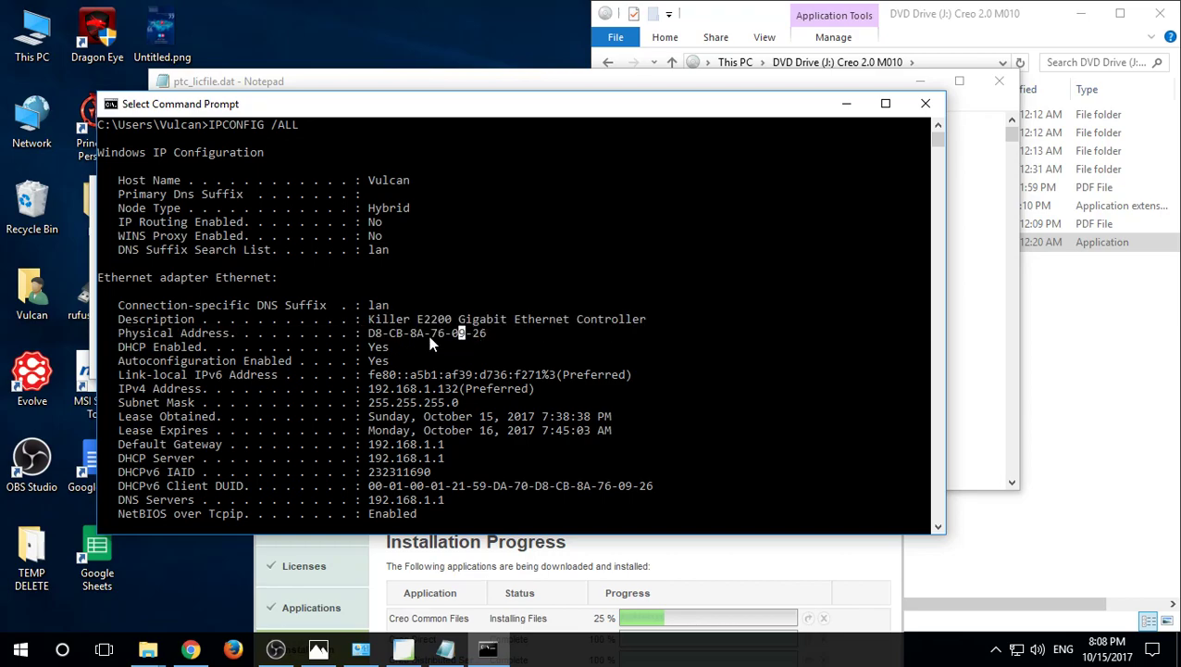
{"action": "left_click", "coordinate": [927, 105]}
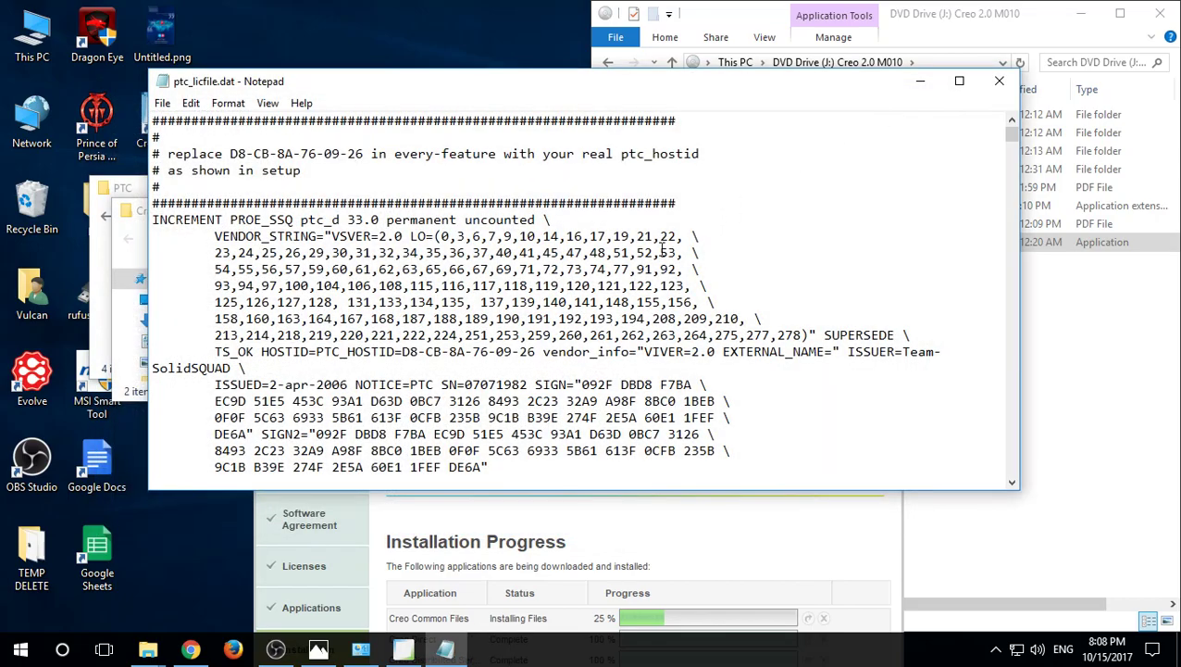
Look through ptc_licfile.dat, open the Replace dialog to show how the host ID is replaced, and close the file without editing it.
{"action": "scroll", "coordinate": [311, 220], "scroll_direction": "down", "scroll_amount": 8}
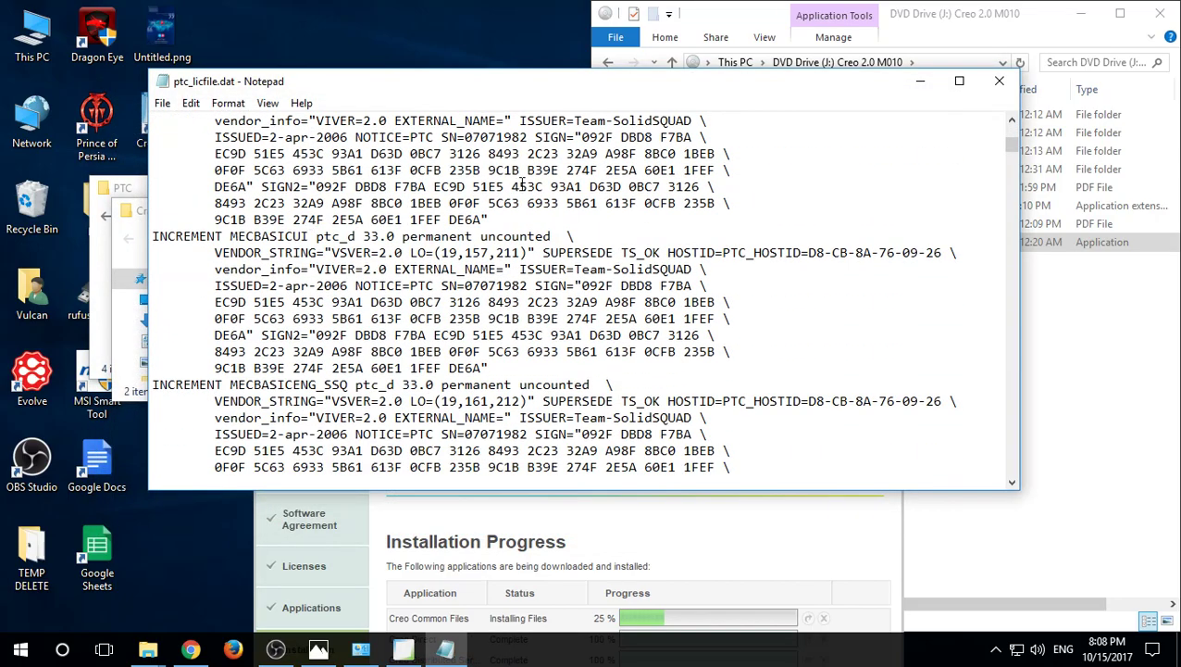
{"action": "scroll", "coordinate": [516, 183], "scroll_direction": "up", "scroll_amount": 8}
{"action": "left_click", "coordinate": [191, 103]}
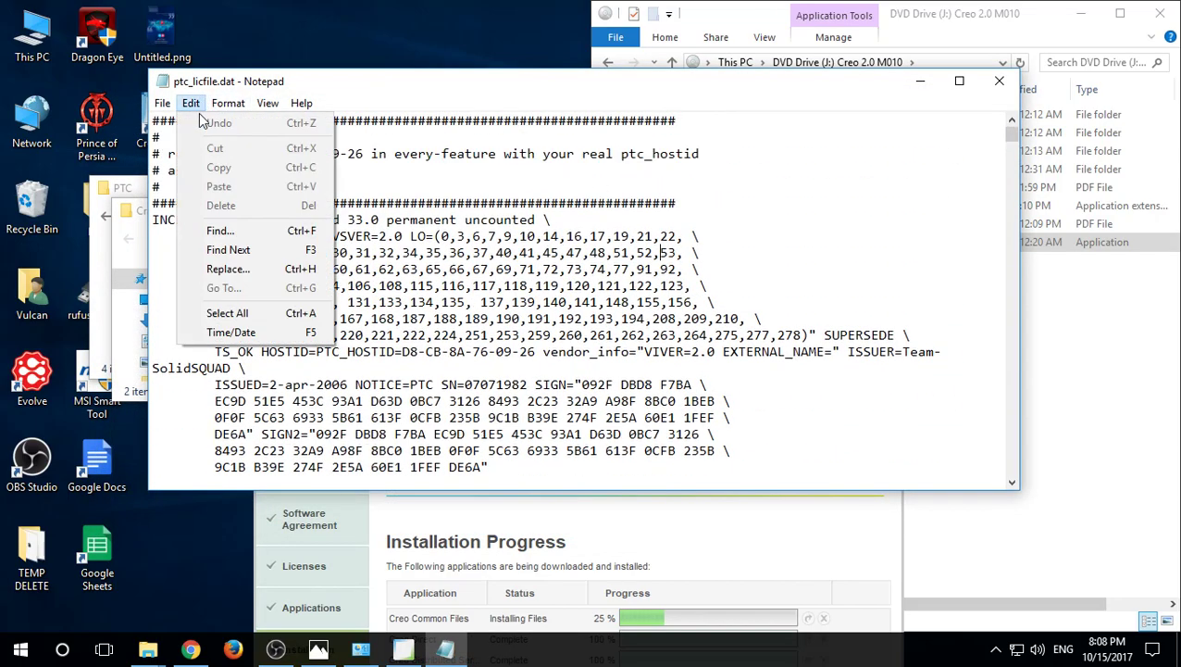
{"action": "left_click", "coordinate": [217, 269]}
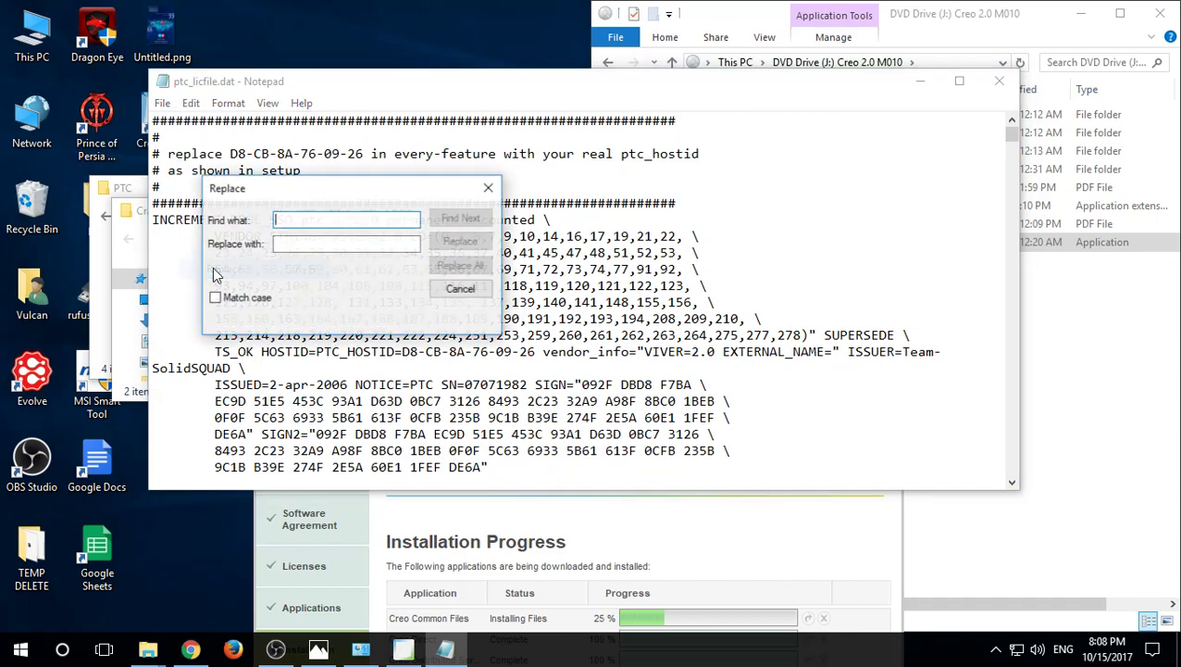
{"action": "left_click", "coordinate": [307, 242]}
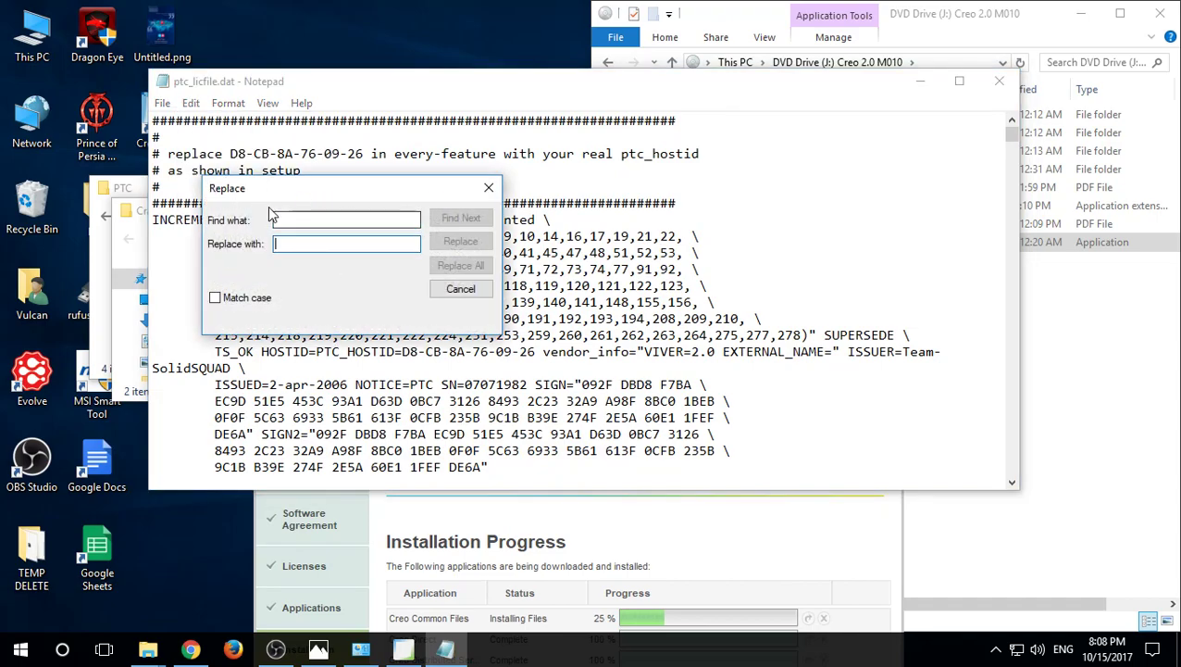
{"action": "left_click", "coordinate": [487, 189]}
{"action": "left_click", "coordinate": [999, 82]}
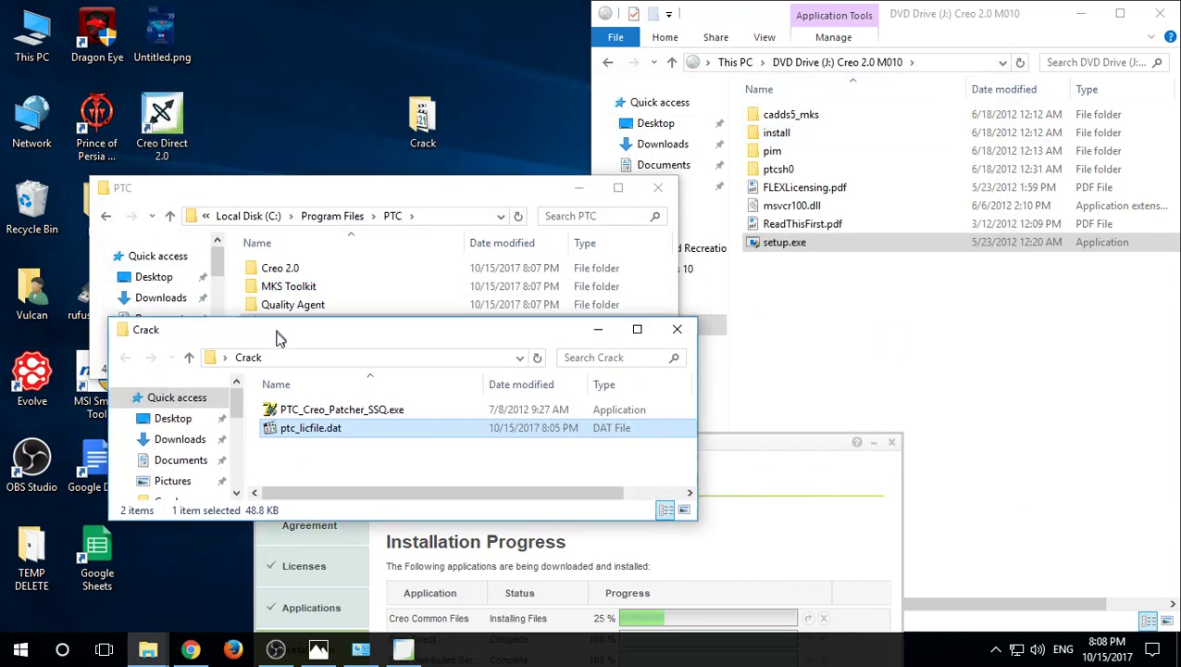
Clear the PTC and Crack folder windows out of the way and move the PTC Installation Assistant window into full view.
{"action": "left_click_drag", "start_coordinate": [295, 190], "coordinate": [349, 113]}
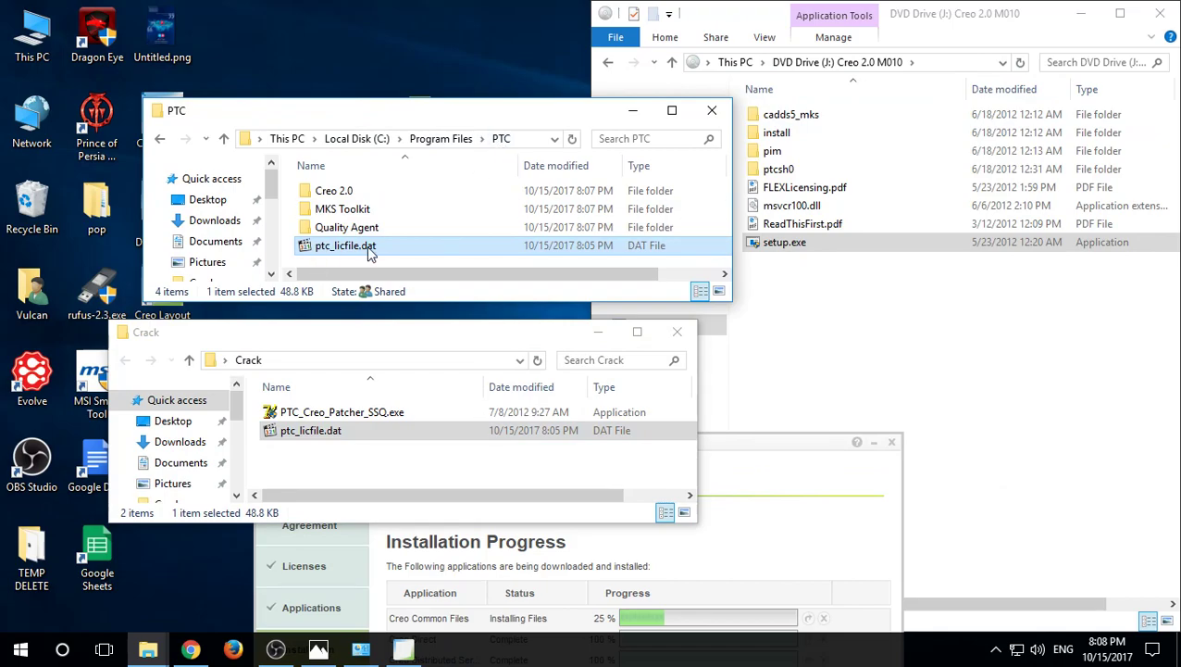
{"action": "left_click", "coordinate": [712, 110]}
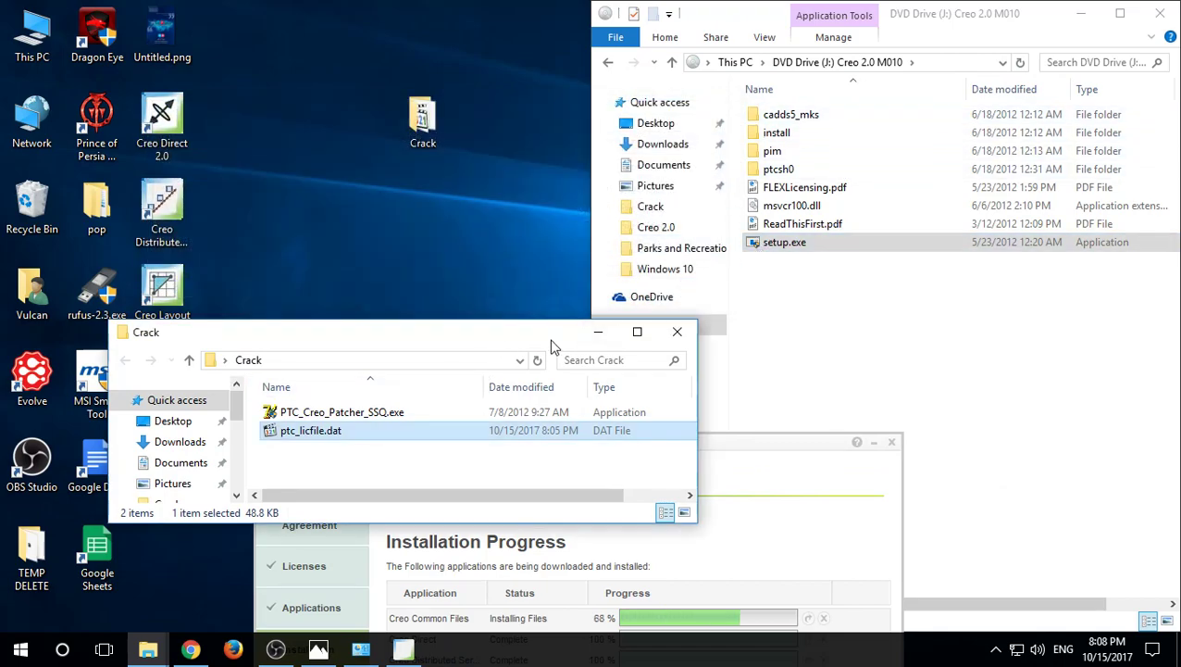
{"action": "left_click", "coordinate": [598, 332]}
{"action": "left_click_drag", "start_coordinate": [568, 442], "coordinate": [464, 54]}
{"action": "left_click", "coordinate": [448, 345]}
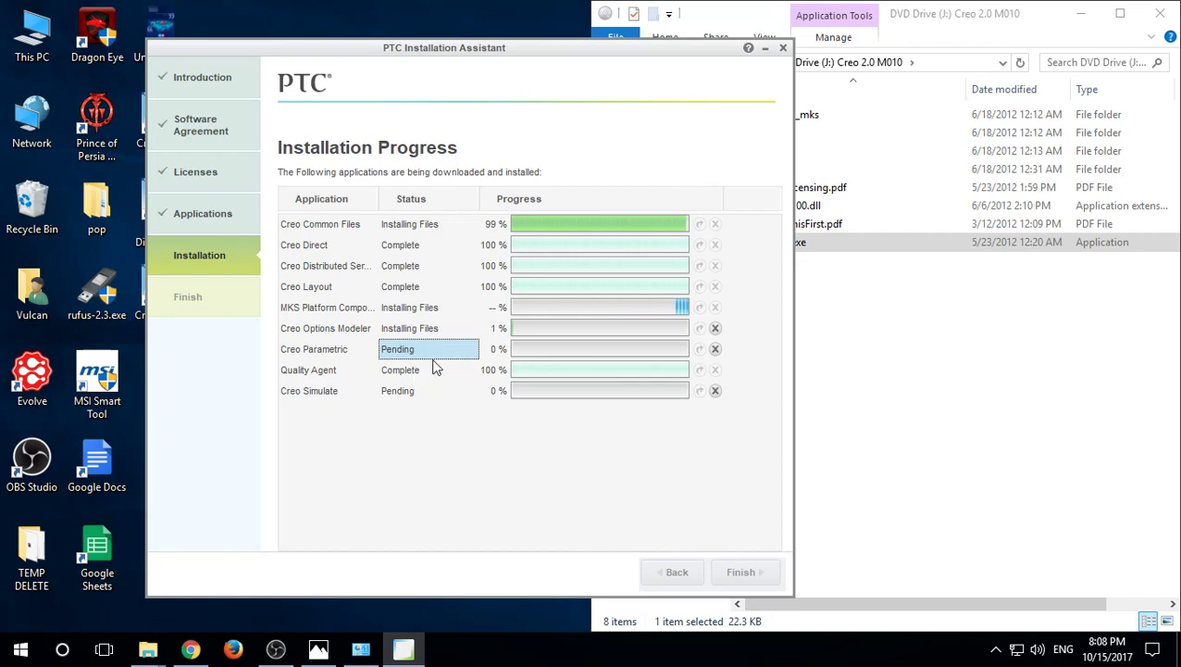
{"action": "left_click", "coordinate": [965, 413]}
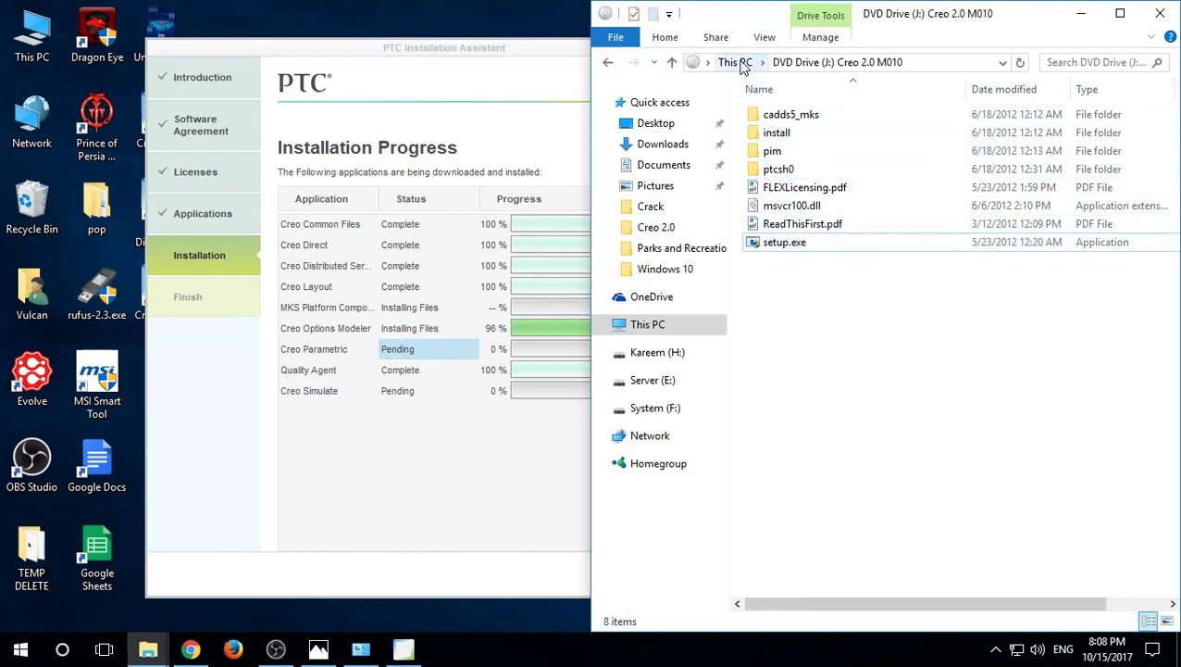
{"action": "left_click", "coordinate": [741, 65]}
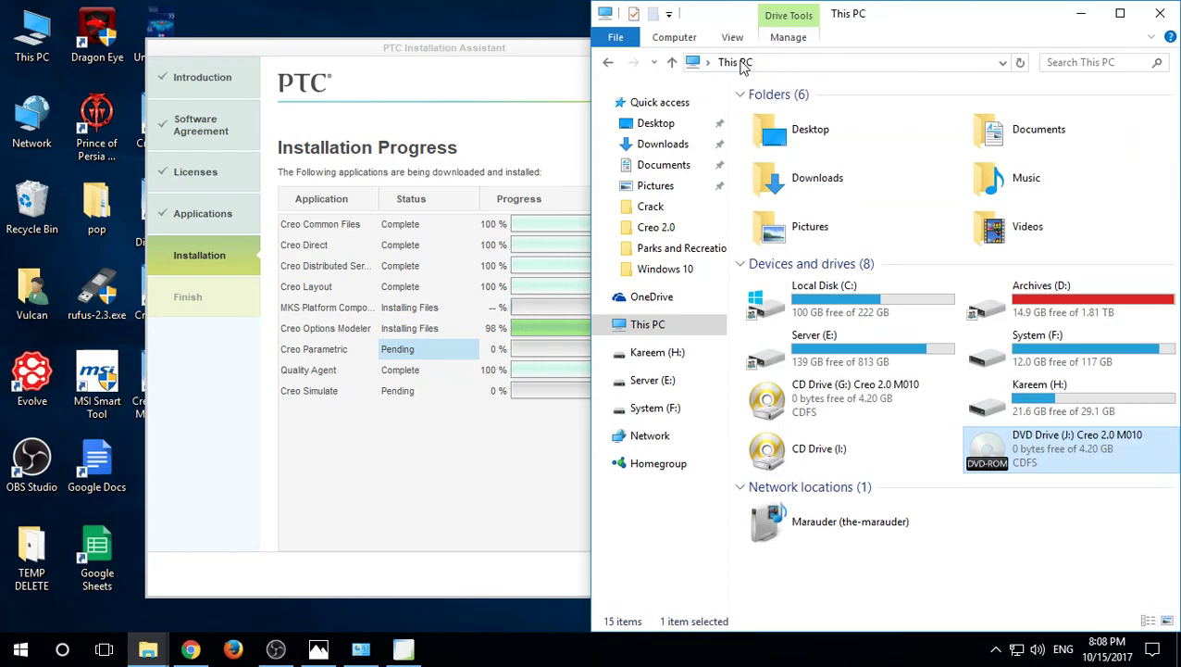
{"action": "double_click", "coordinate": [979, 448]}
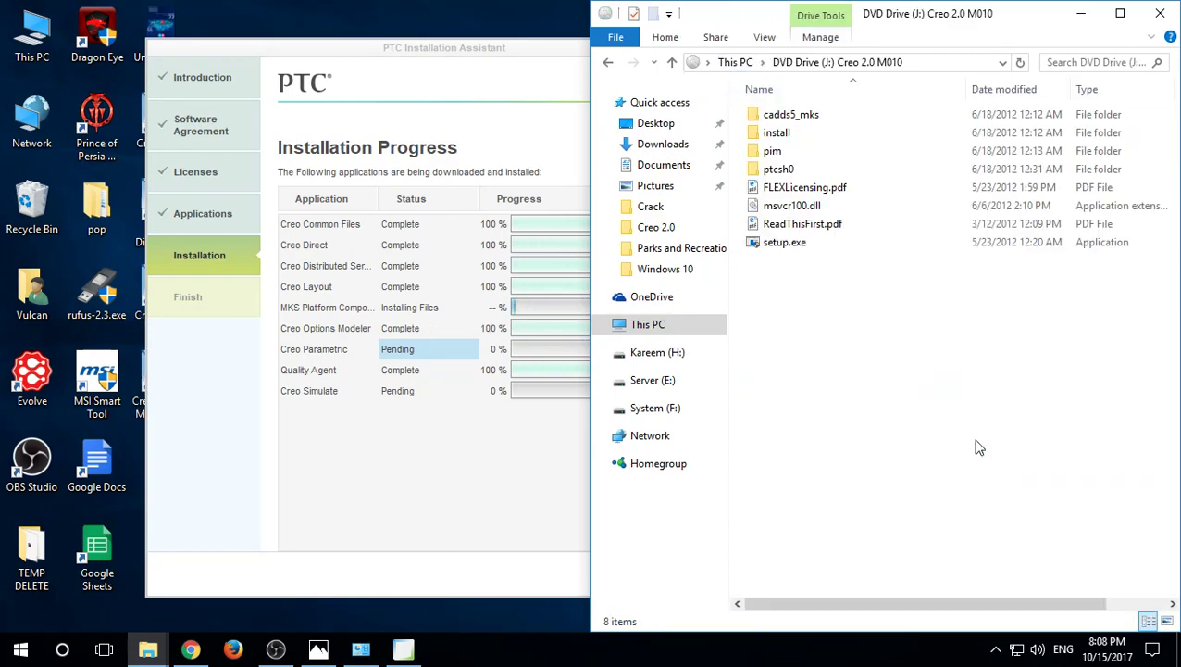
{"action": "left_click", "coordinate": [356, 450]}
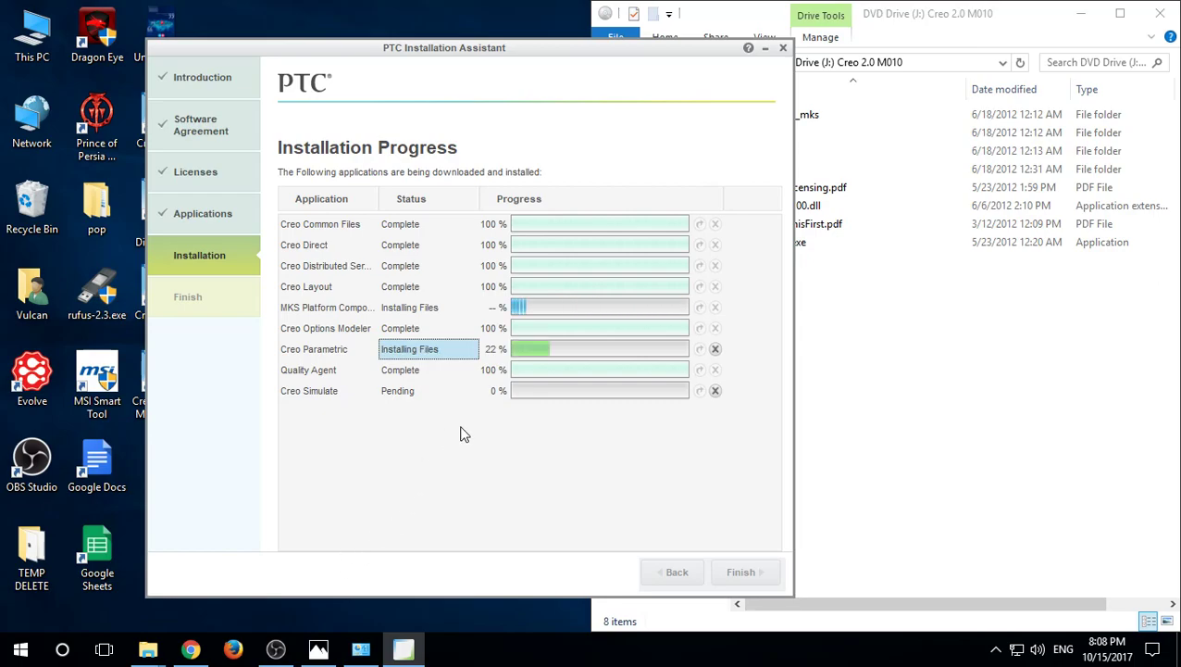
Open the desktop Crack folder in File Explorer and finish the completed PTC Installation Assistant.
{"action": "left_click", "coordinate": [986, 387]}
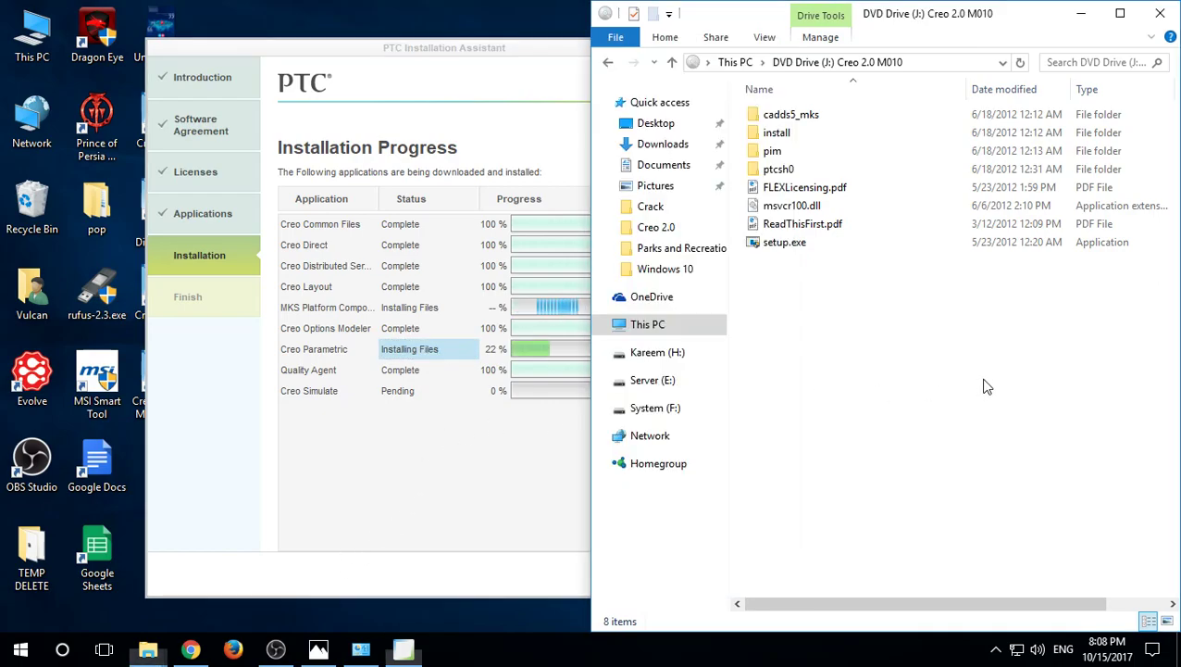
{"action": "left_click", "coordinate": [736, 62]}
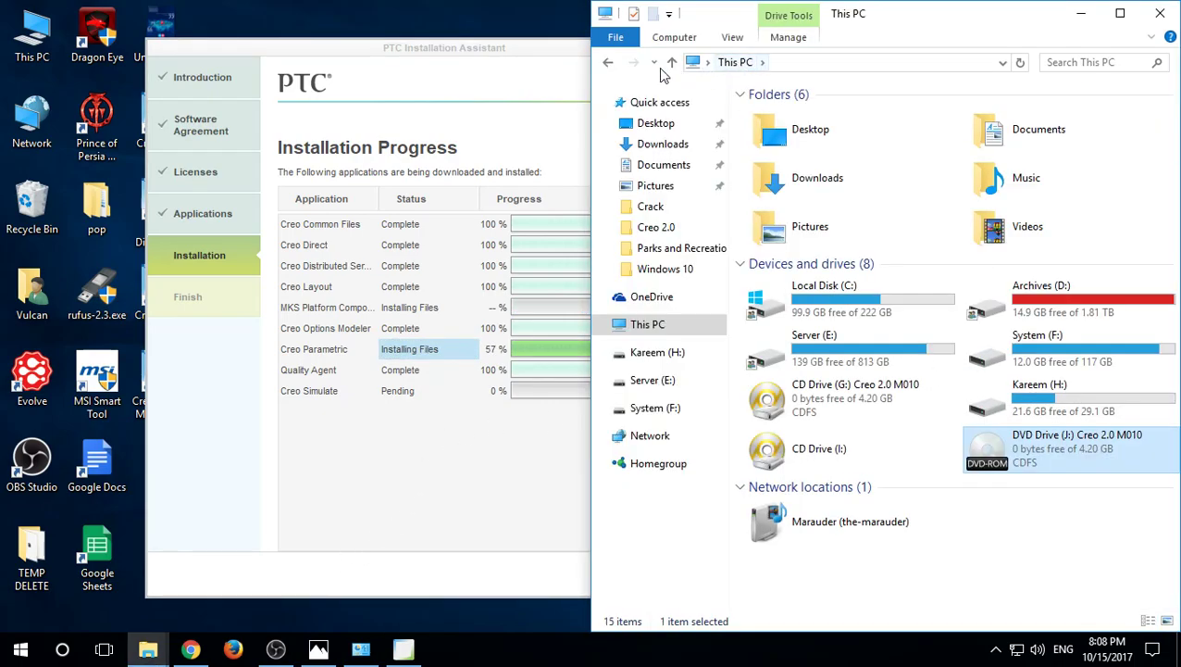
{"action": "left_click", "coordinate": [659, 145]}
{"action": "left_click", "coordinate": [653, 124]}
{"action": "double_click", "coordinate": [767, 116]}
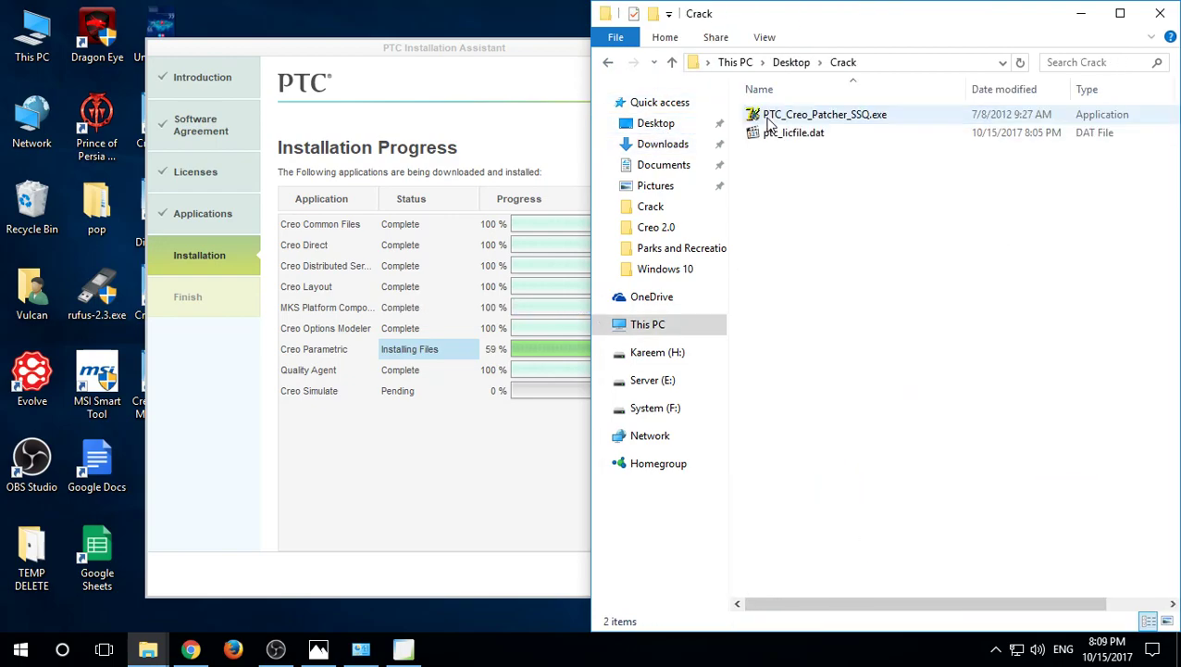
{"action": "left_click", "coordinate": [474, 430]}
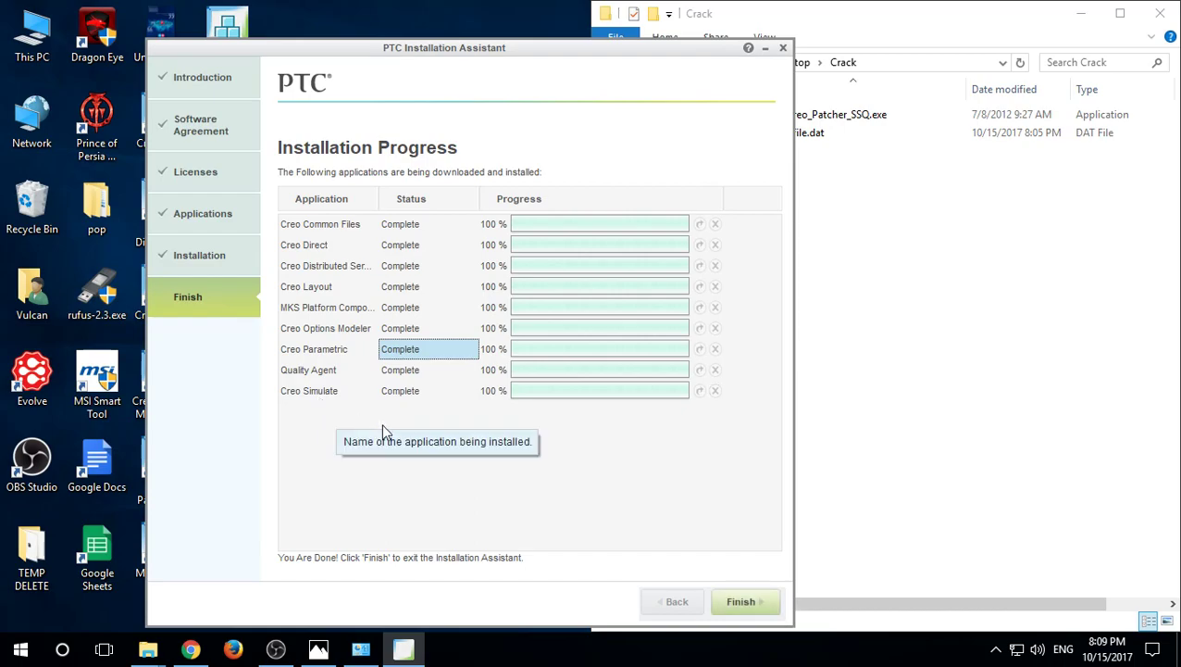
{"action": "left_click", "coordinate": [742, 602]}
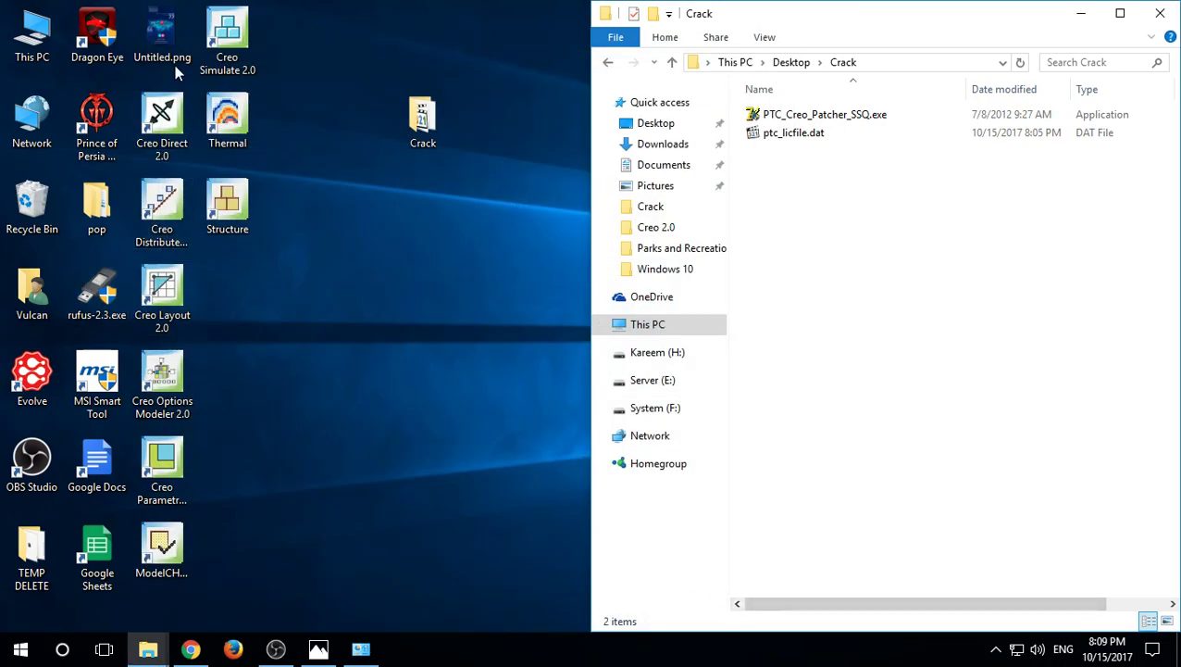
Run PTC_Creo_Patcher_SSQ.exe from the Crack folder as administrator.
{"action": "right_click", "coordinate": [773, 116]}
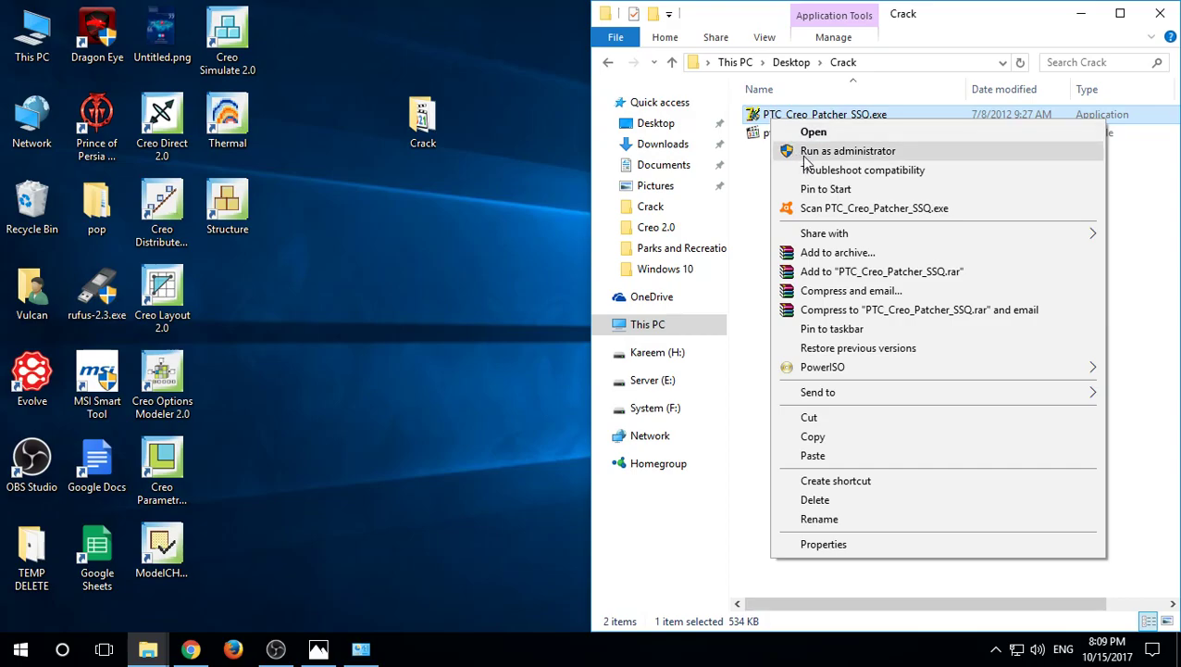
{"action": "left_click", "coordinate": [805, 154]}
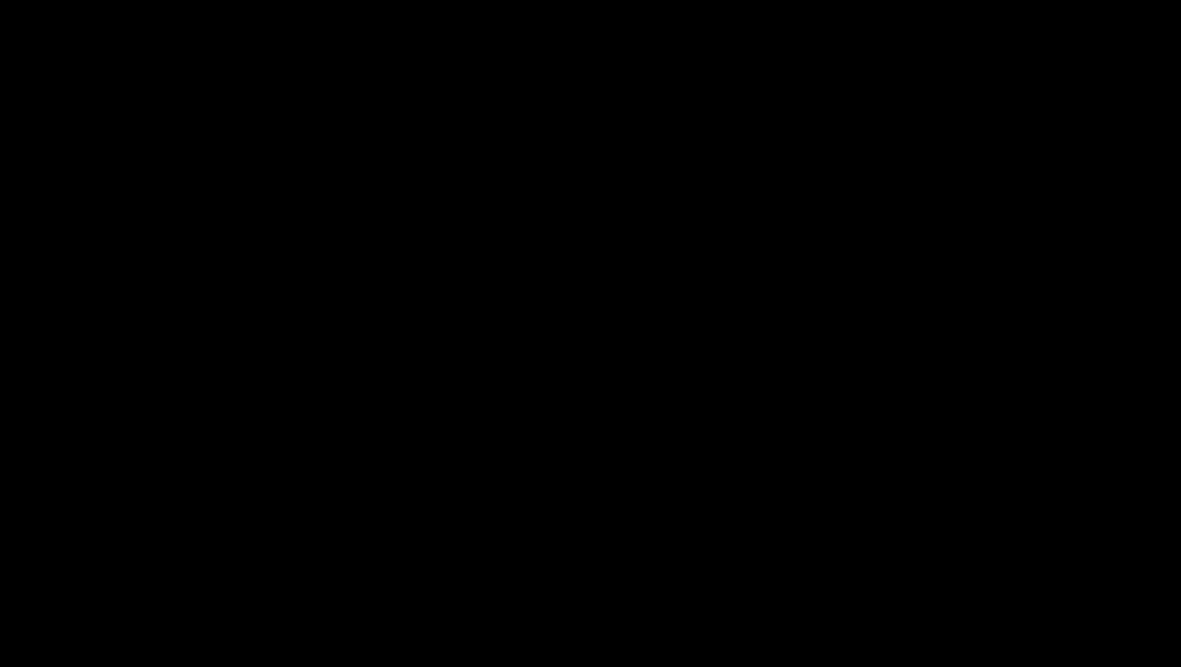
{"action": "left_click", "coordinate": [532, 340]}
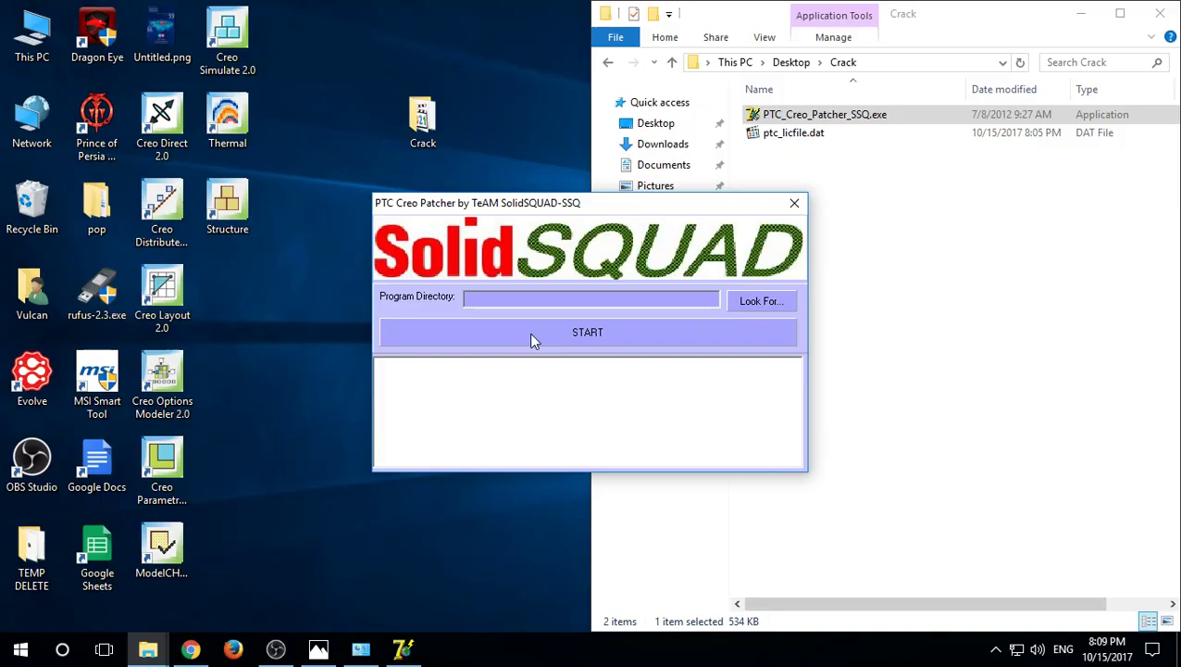
Set the patcher's program directory to C:\Program Files\PTC\Creo 2.0\Common Files\M010 and run the patch on it.
{"action": "left_click", "coordinate": [732, 310]}
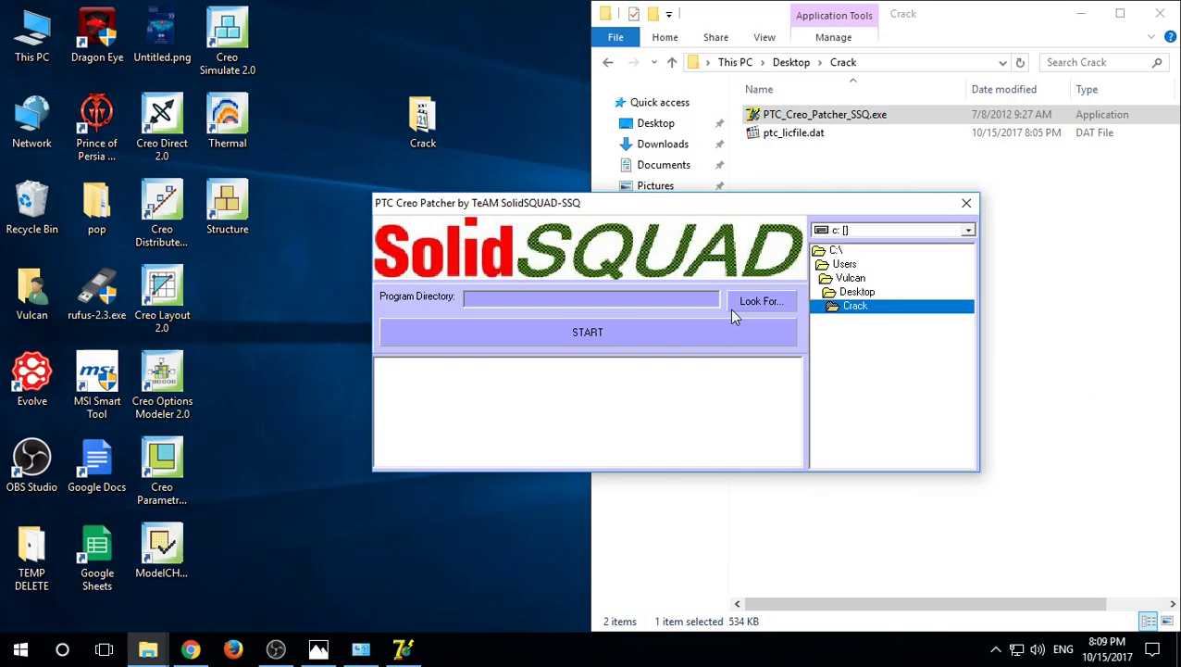
{"action": "double_click", "coordinate": [842, 252]}
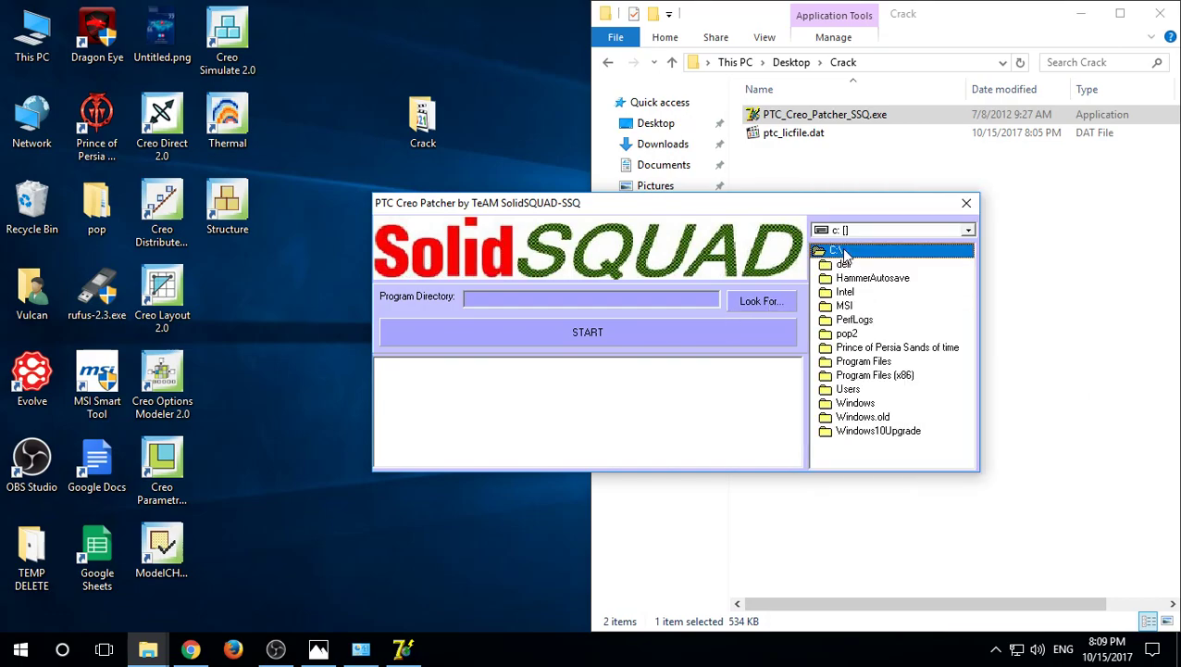
{"action": "double_click", "coordinate": [861, 362]}
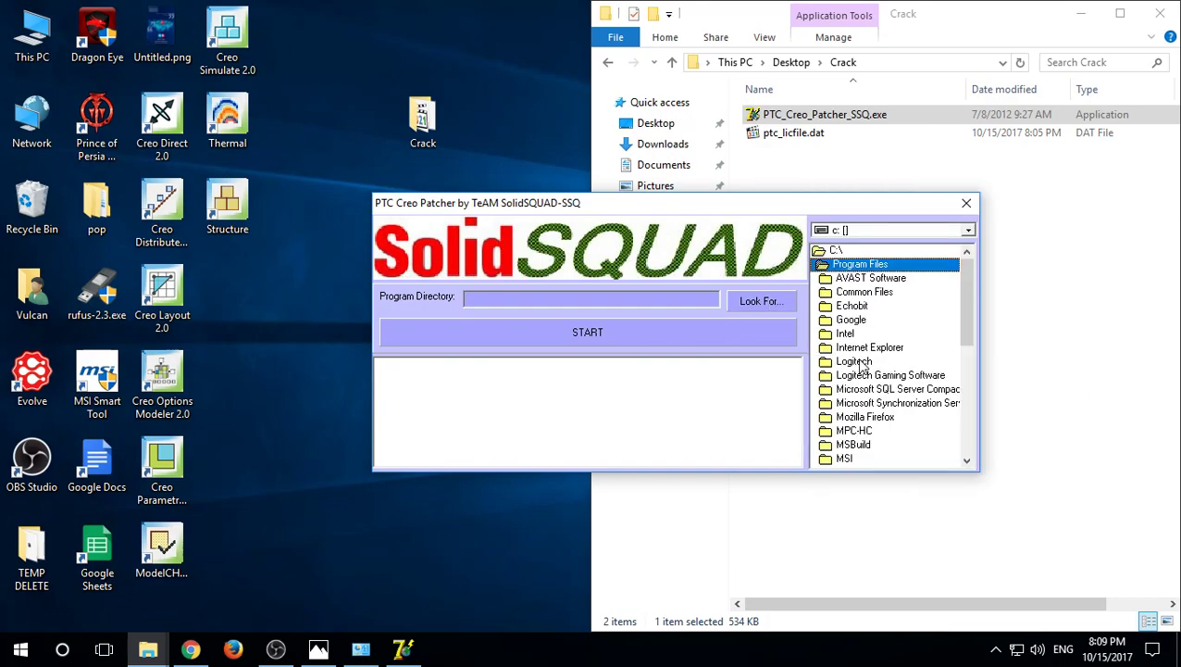
{"action": "scroll", "coordinate": [860, 366], "scroll_direction": "down", "scroll_amount": 3}
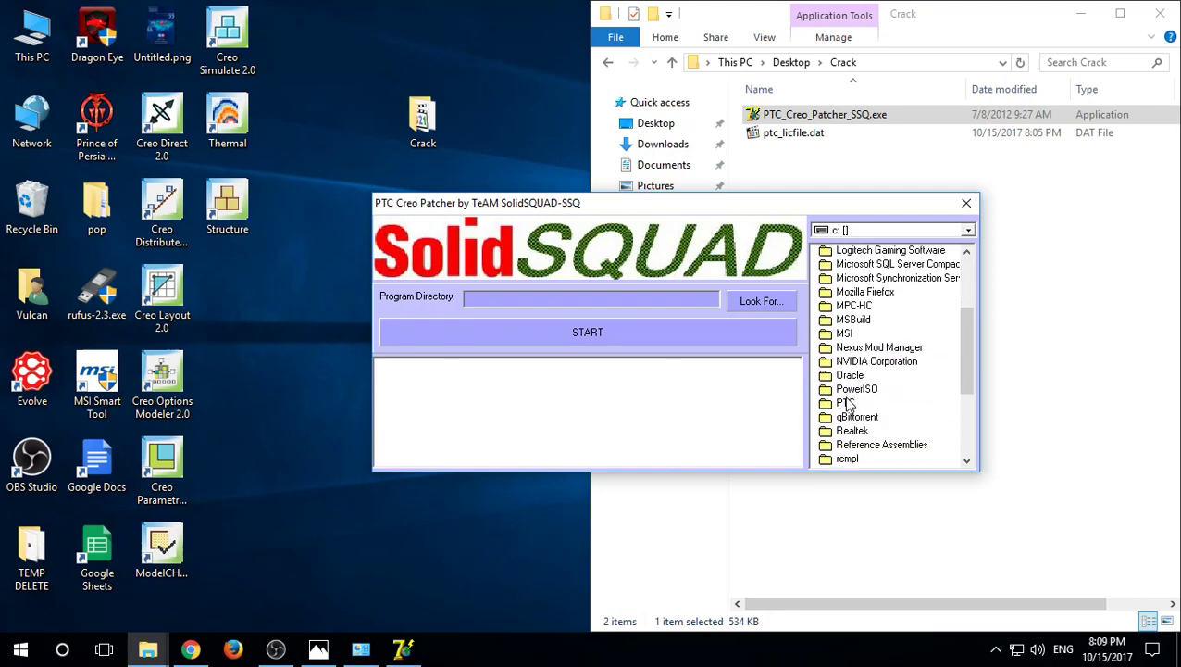
{"action": "double_click", "coordinate": [850, 404]}
{"action": "double_click", "coordinate": [839, 293]}
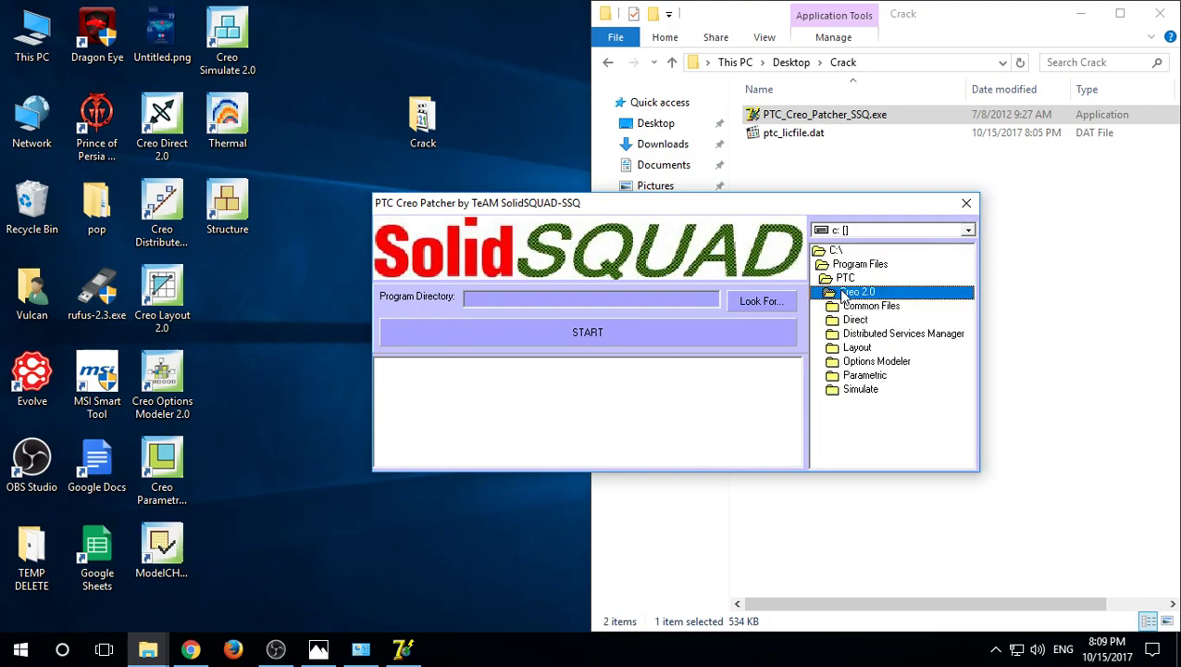
{"action": "double_click", "coordinate": [856, 307]}
{"action": "double_click", "coordinate": [861, 320]}
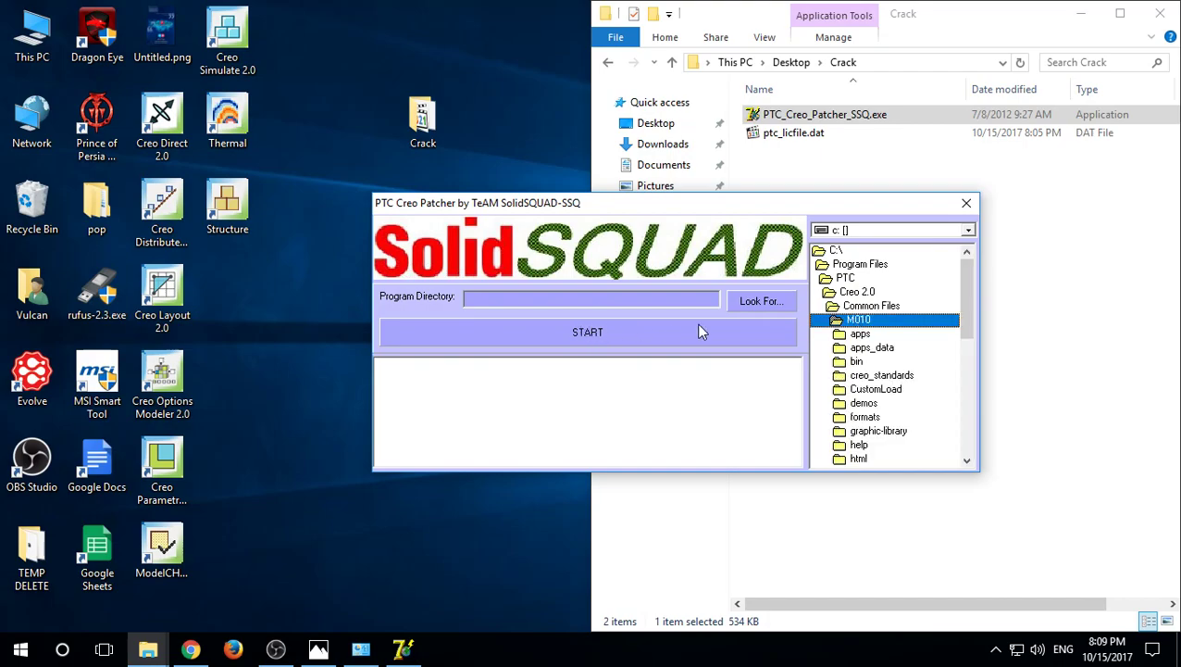
{"action": "left_click", "coordinate": [761, 301]}
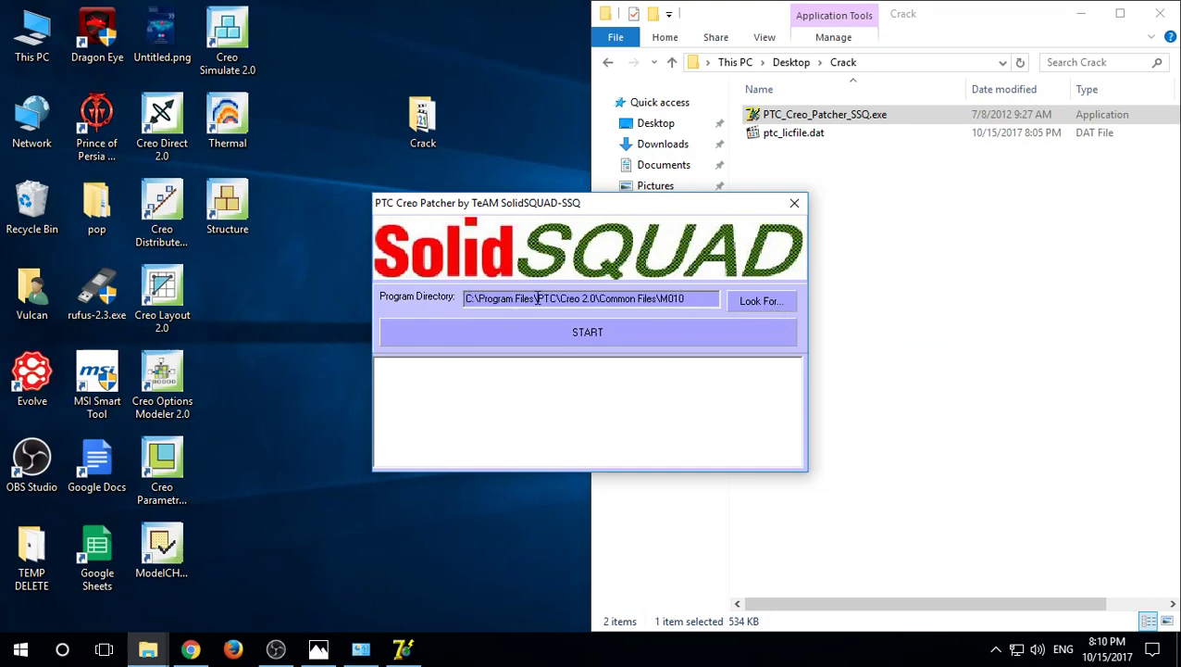
{"action": "left_click", "coordinate": [602, 330]}
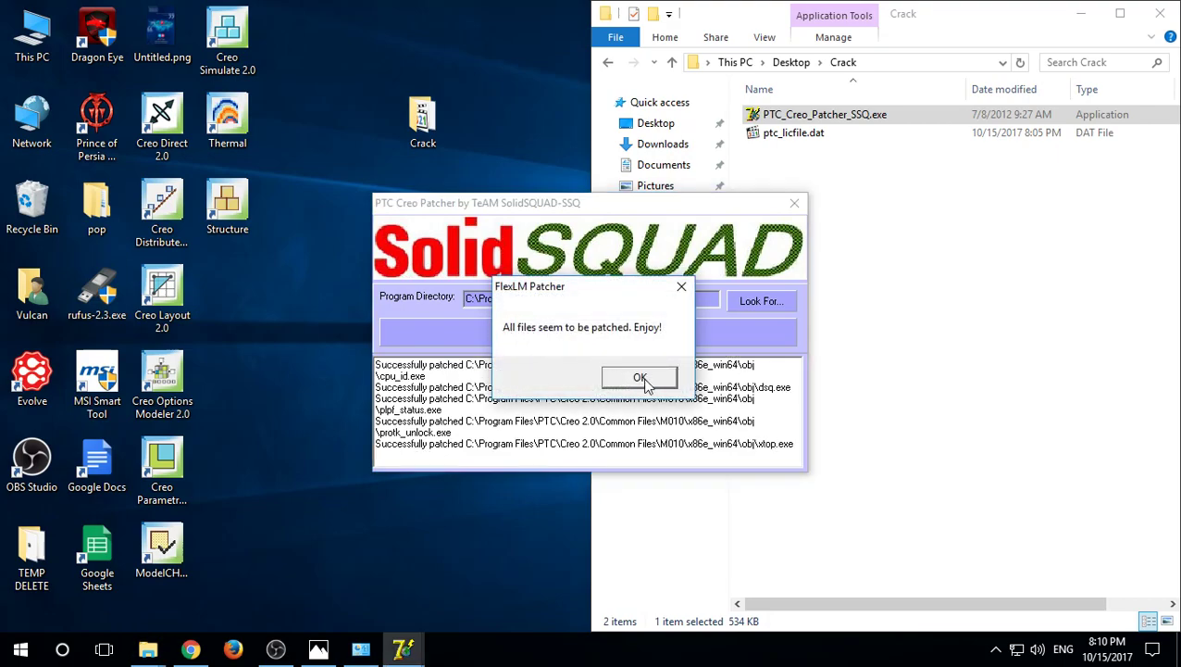
{"action": "left_click", "coordinate": [640, 378]}
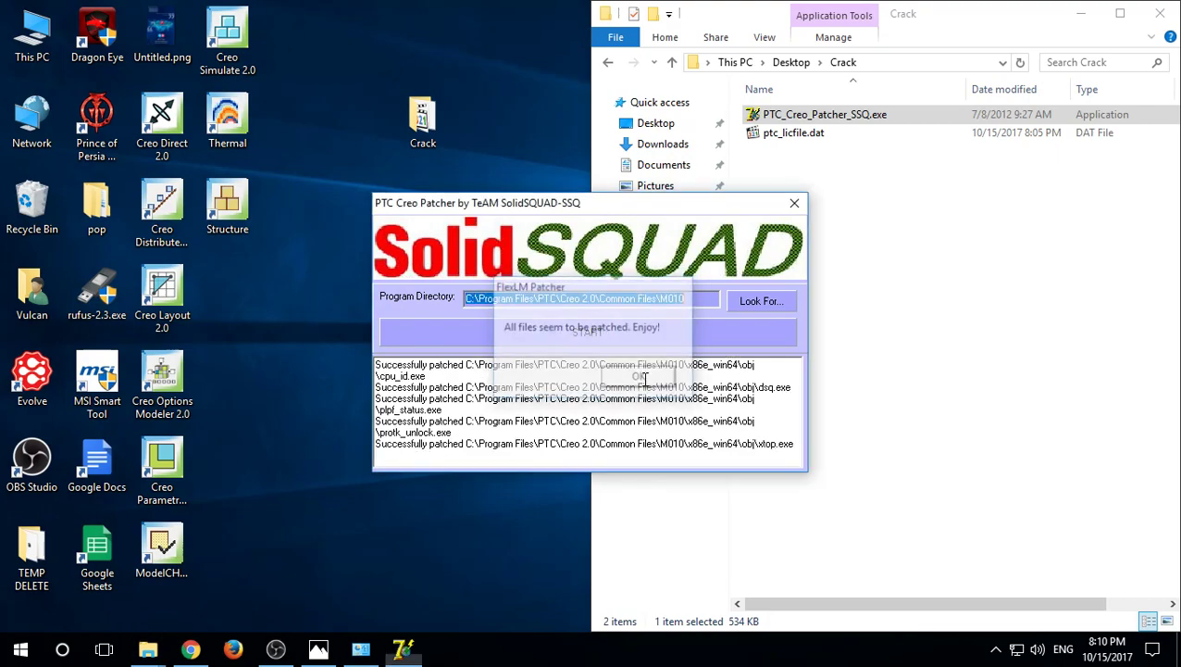
Change the patcher's program directory to C:\Program Files\PTC\Creo 2.0\Distributed Services Manager and run the patch on it.
{"action": "left_click", "coordinate": [774, 304]}
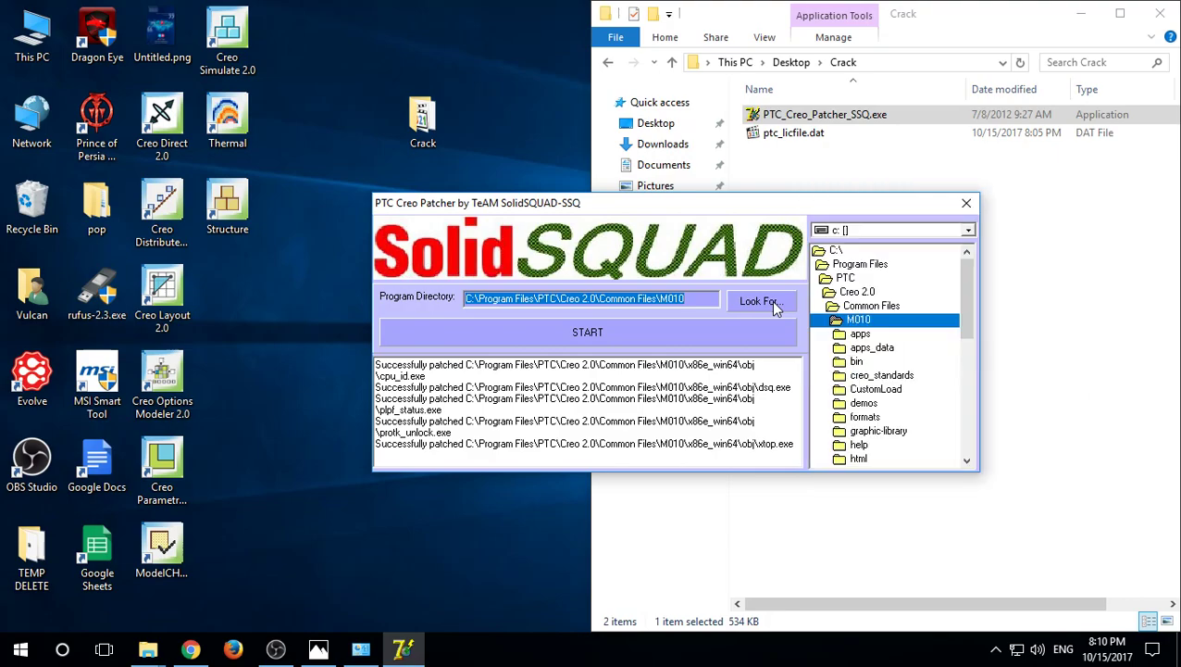
{"action": "double_click", "coordinate": [849, 292]}
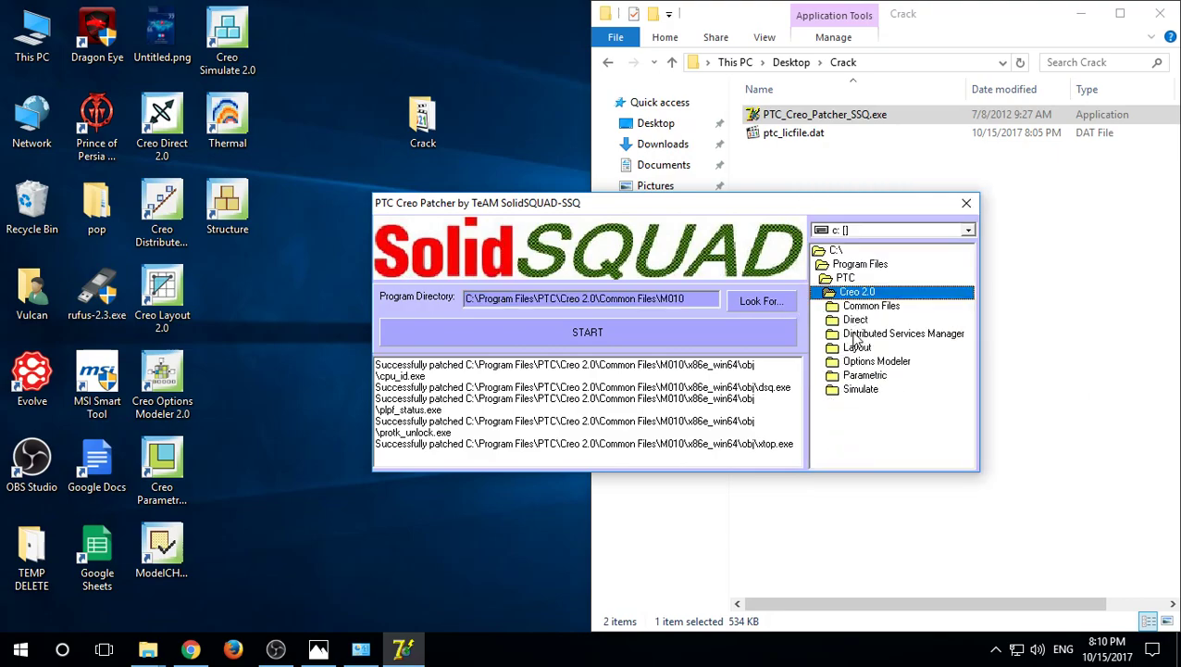
{"action": "double_click", "coordinate": [856, 335]}
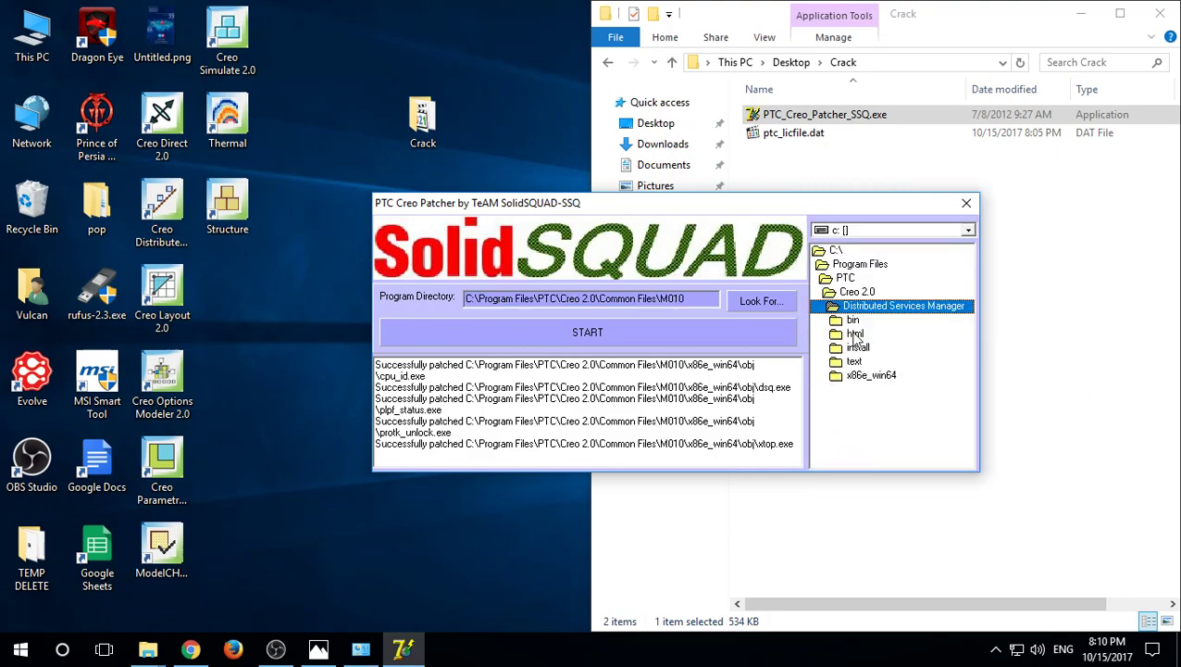
{"action": "left_click", "coordinate": [776, 302]}
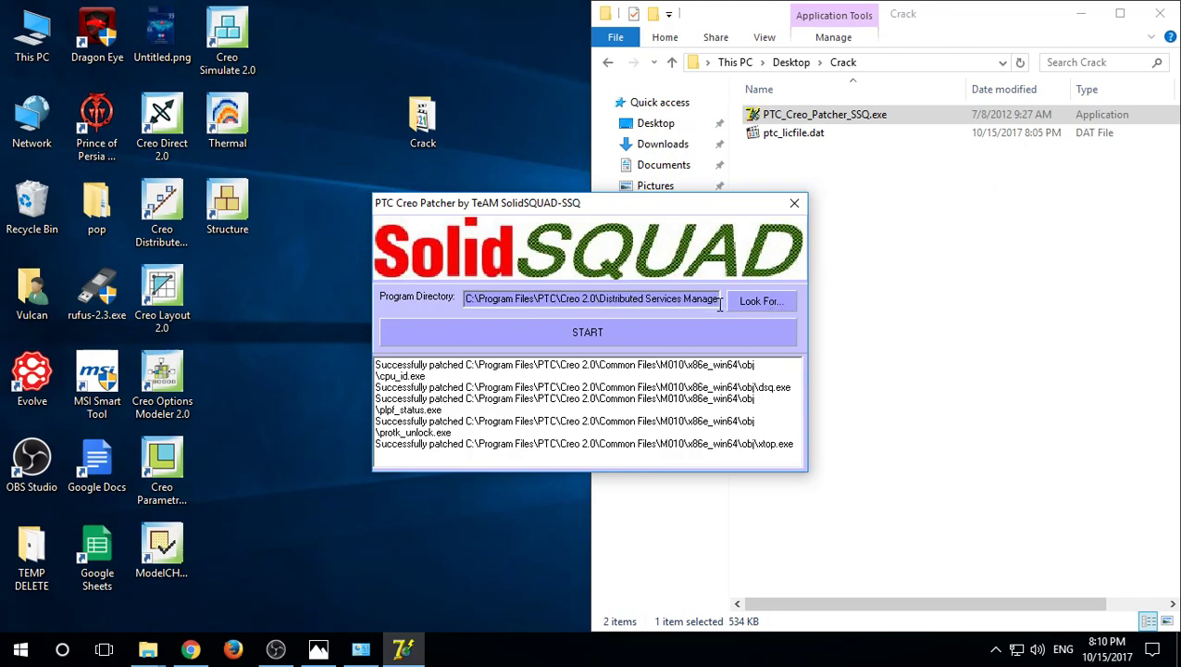
{"action": "left_click", "coordinate": [615, 335]}
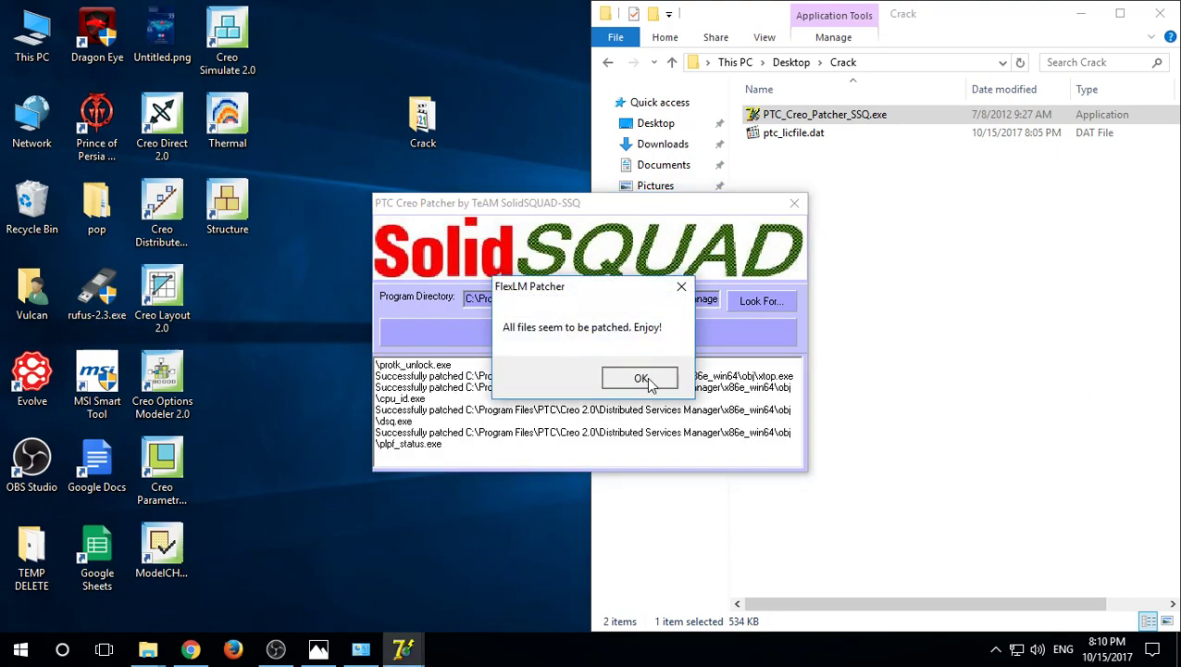
{"action": "left_click", "coordinate": [646, 377]}
Close the patcher and launch Creo Parametric 2.0 from the desktop.
{"action": "left_click", "coordinate": [795, 202]}
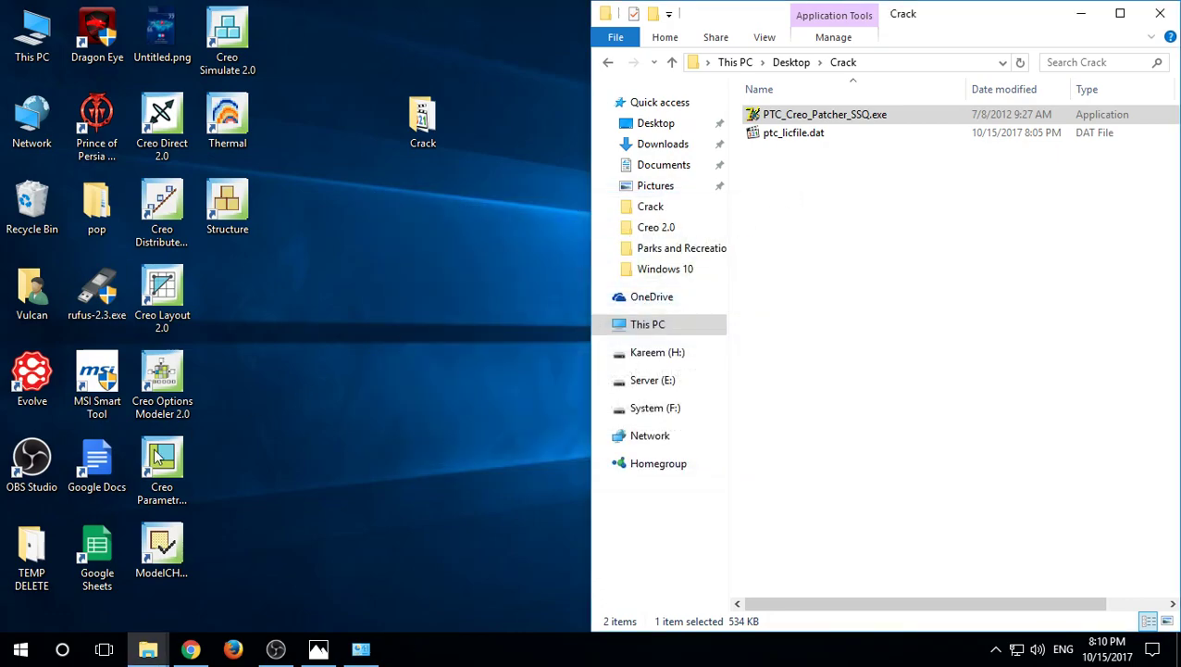
{"action": "double_click", "coordinate": [181, 457]}
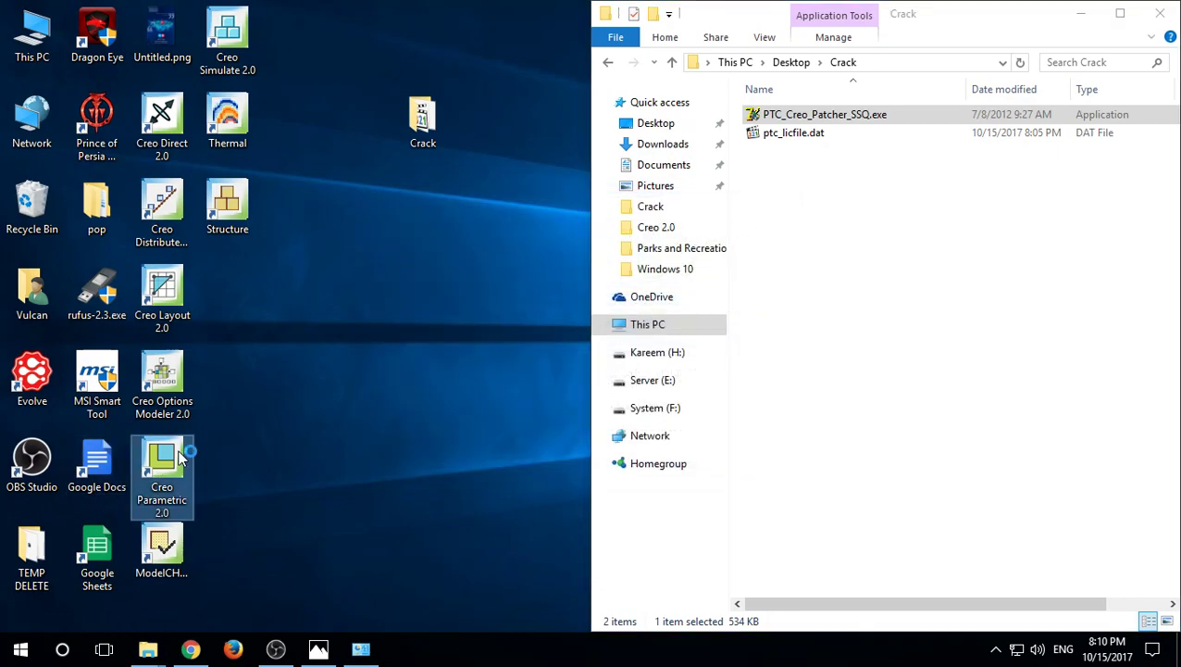